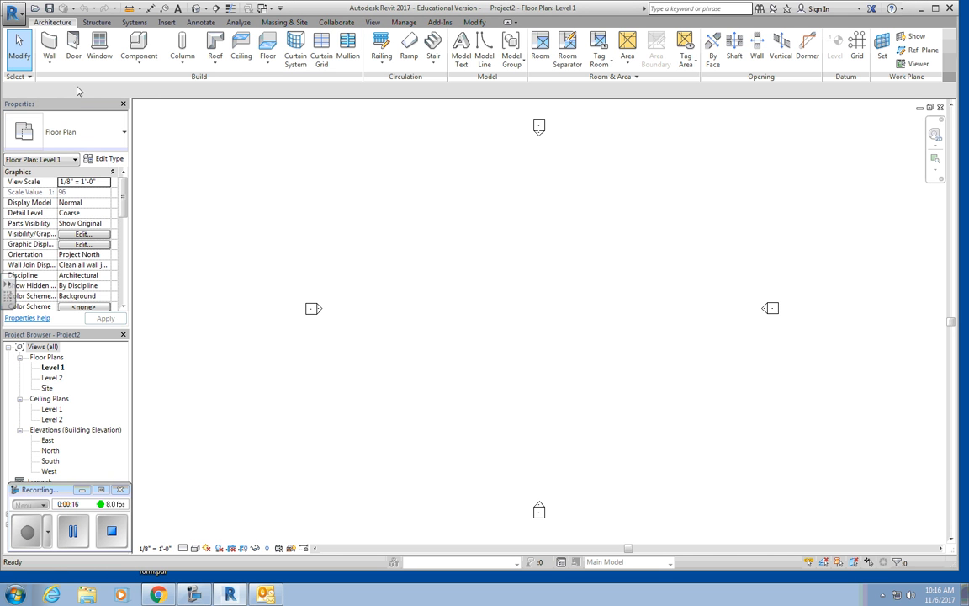
- Set up an architectural wall of type Interior - 4 7/8" Partition (1-hr) with its top constraint up to Level 2
{"action": "left_click", "coordinate": [51, 65]}
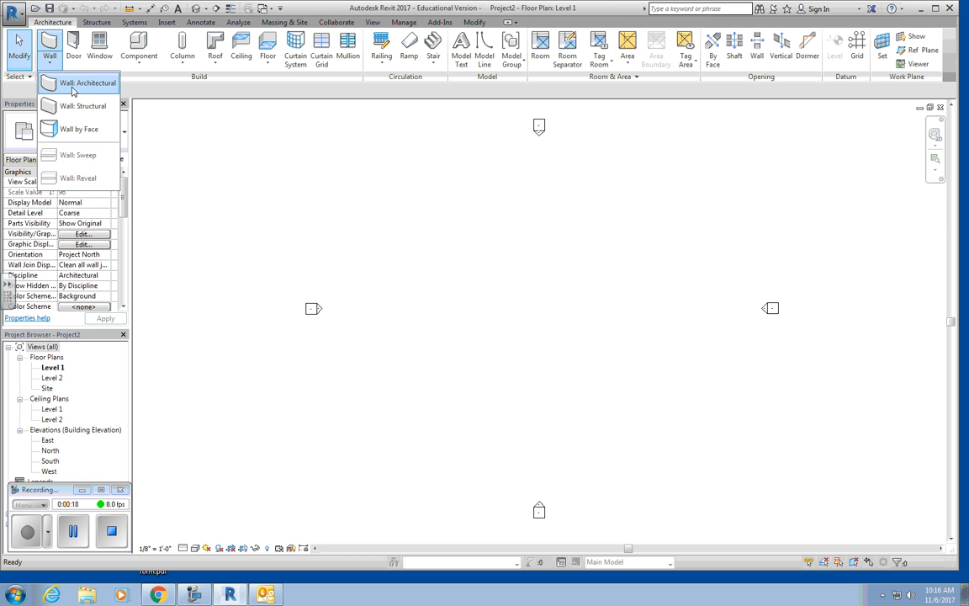
{"action": "left_click", "coordinate": [85, 82]}
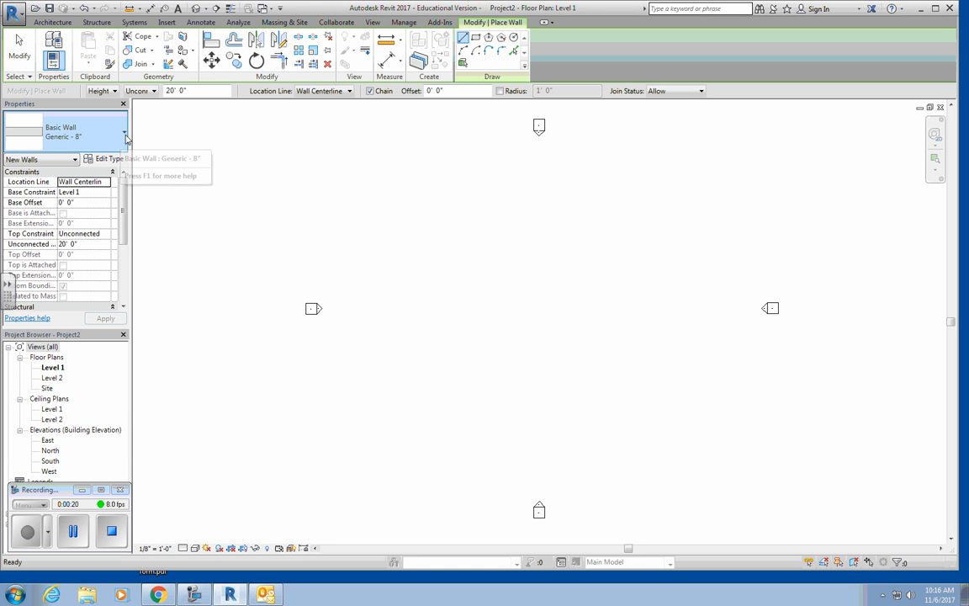
{"action": "left_click", "coordinate": [124, 132]}
{"action": "scroll", "coordinate": [121, 317], "scroll_direction": "down", "scroll_amount": 1}
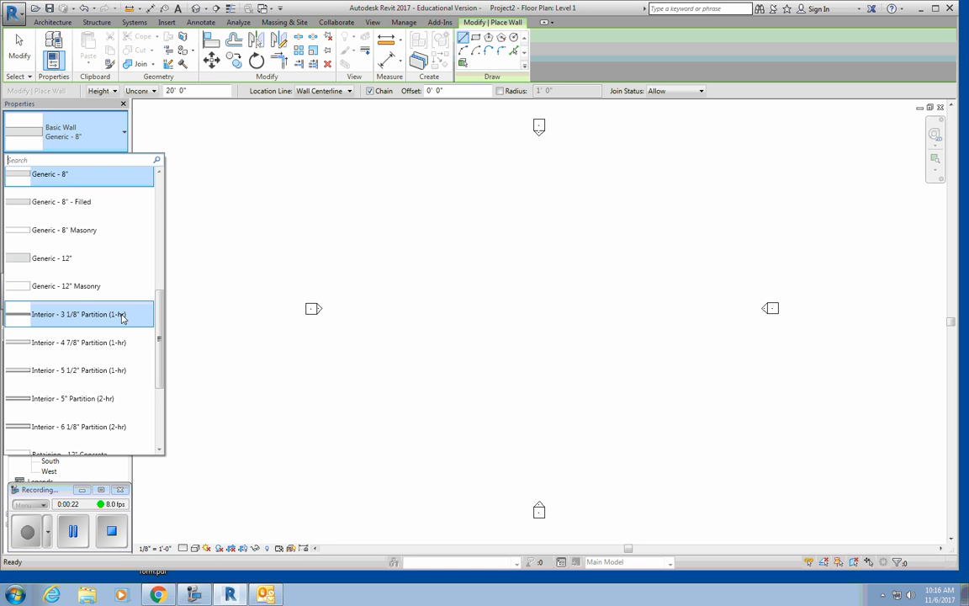
{"action": "scroll", "coordinate": [123, 345], "scroll_direction": "down", "scroll_amount": 1}
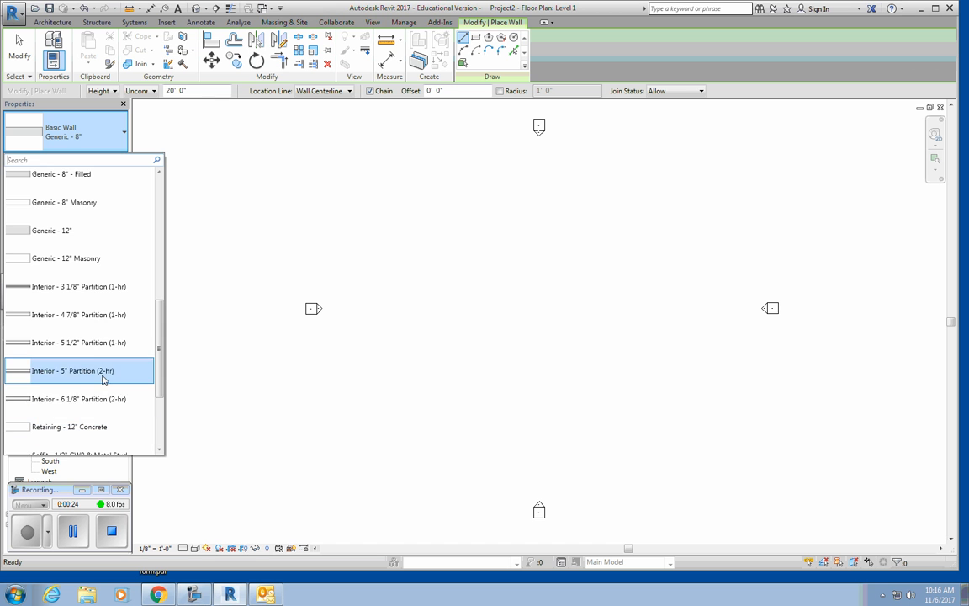
{"action": "left_click", "coordinate": [104, 315]}
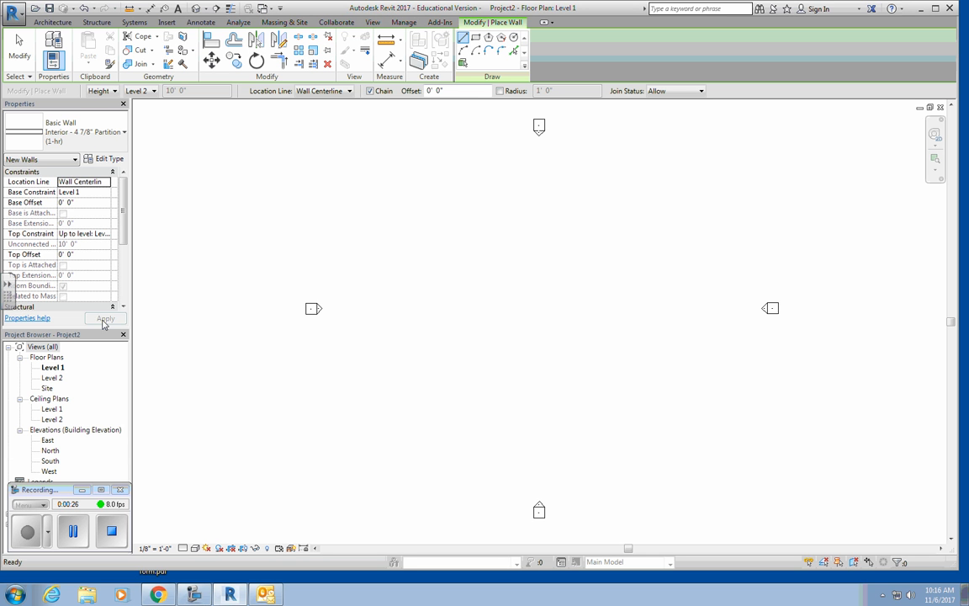
{"action": "left_click", "coordinate": [104, 238]}
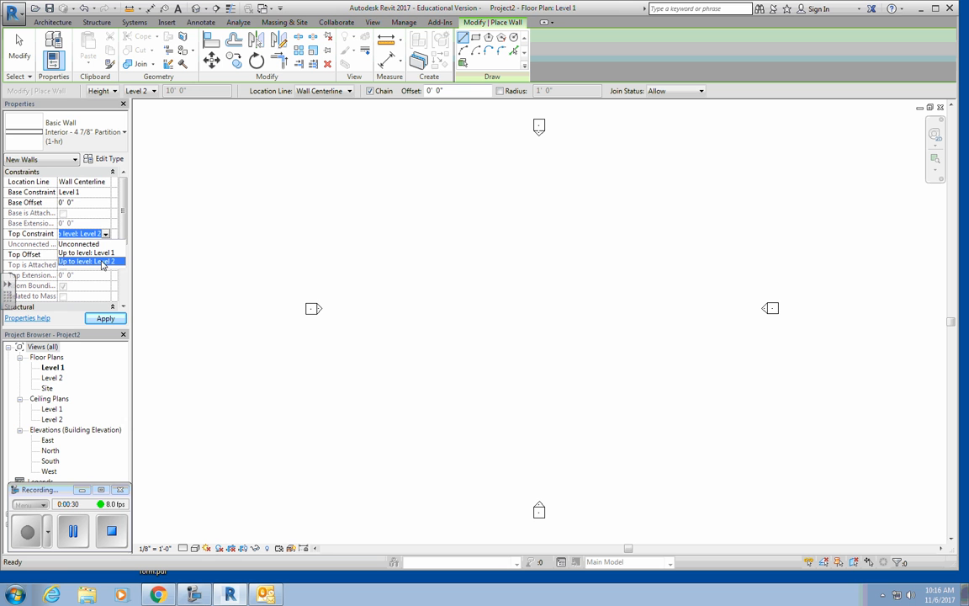
{"action": "left_click", "coordinate": [101, 262]}
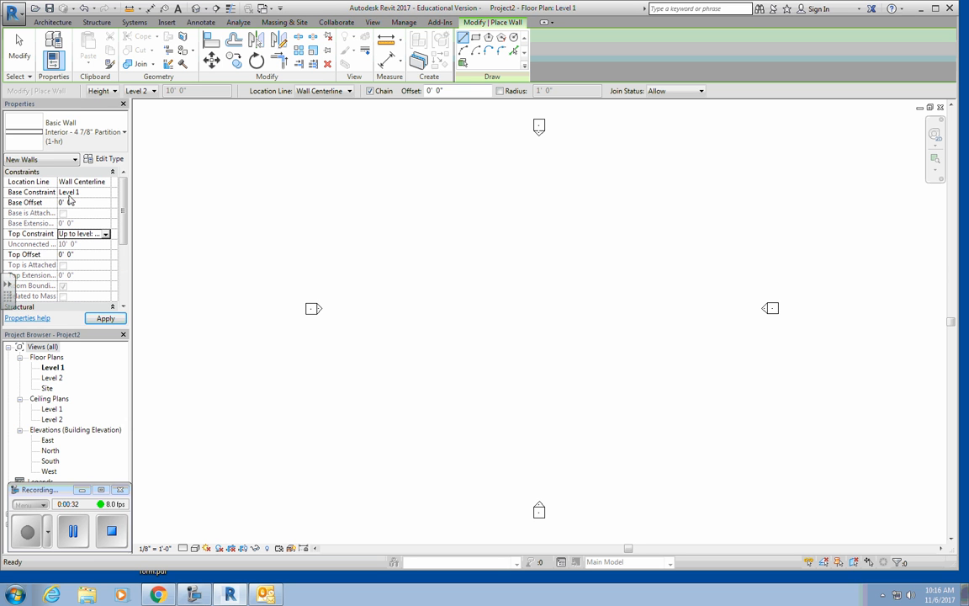
- Draw a closed rectangle of walls about 27'-0" by 20'-0" in the middle of the Level 1 plan
{"action": "left_click", "coordinate": [493, 278]}
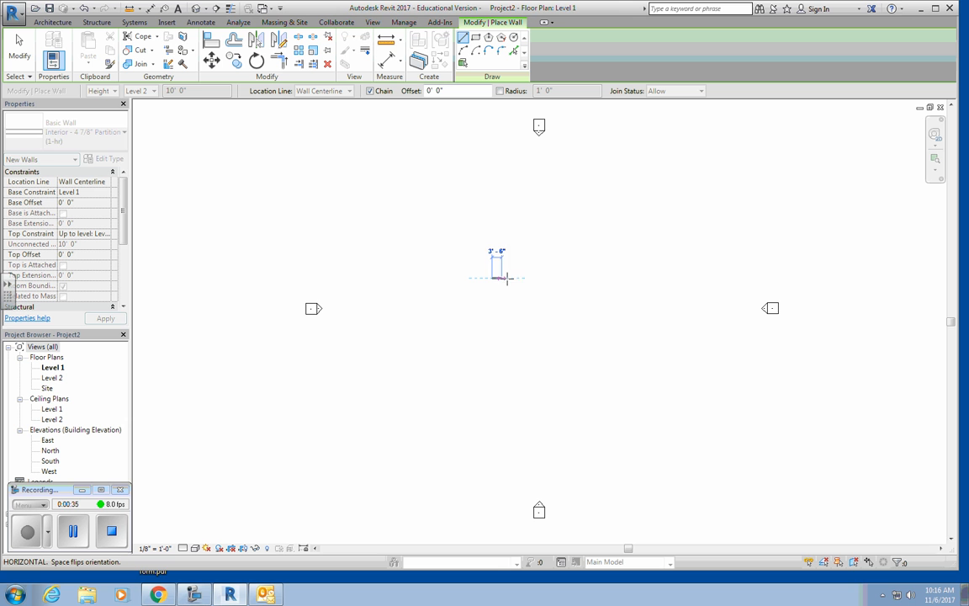
{"action": "left_click", "coordinate": [566, 277]}
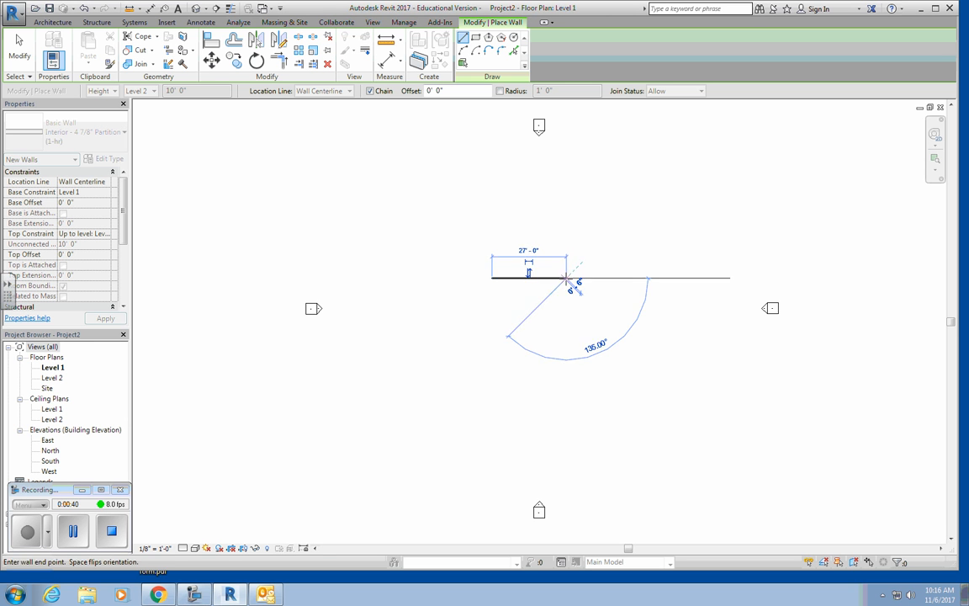
{"action": "left_click", "coordinate": [566, 333]}
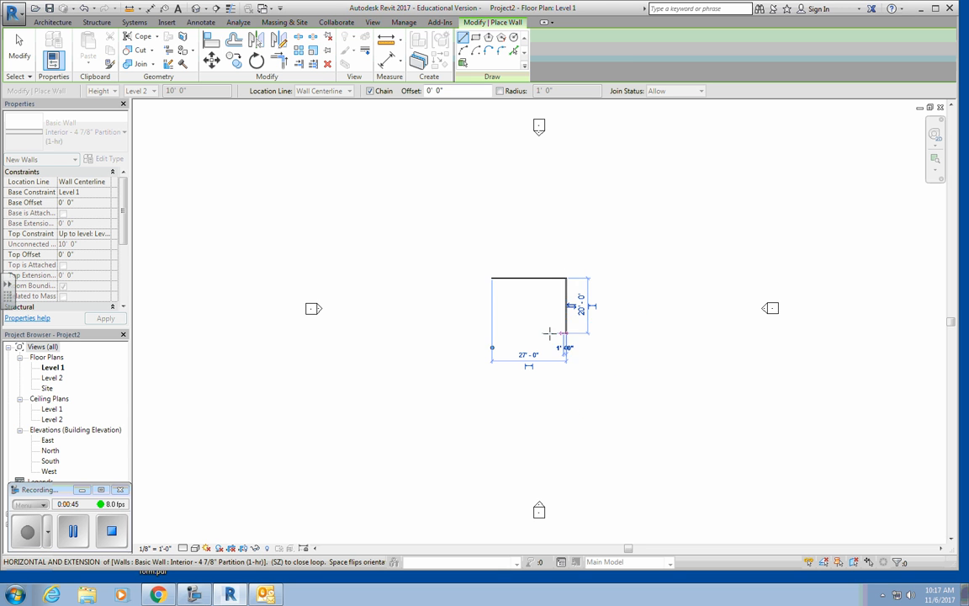
{"action": "left_click", "coordinate": [492, 333]}
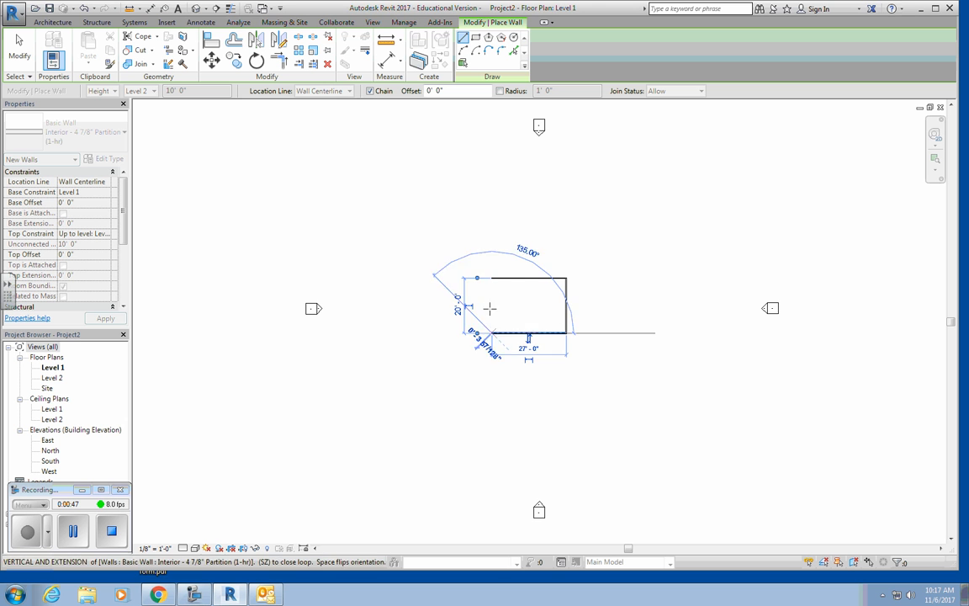
{"action": "left_click", "coordinate": [492, 279]}
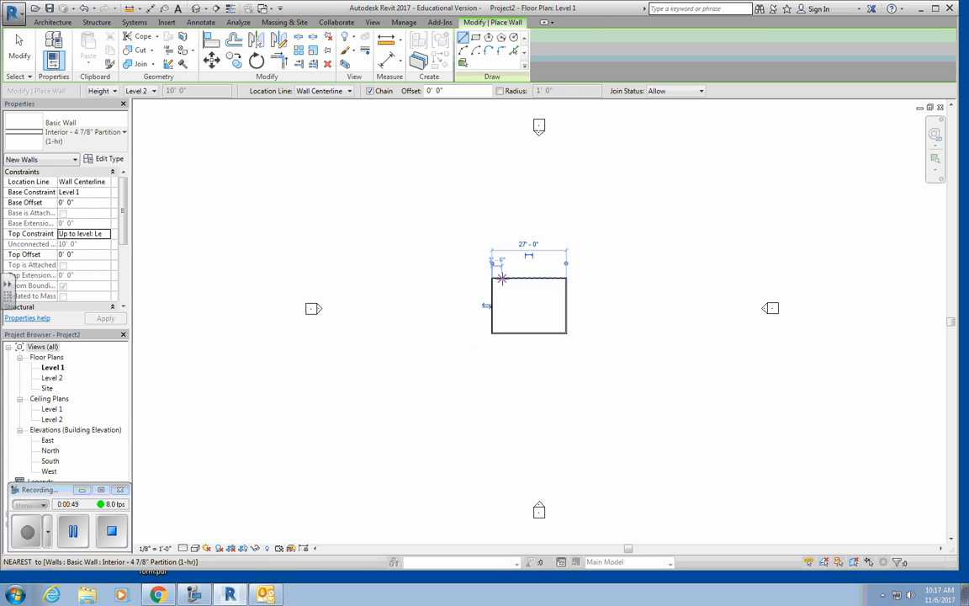
{"action": "left_click", "coordinate": [17, 56]}
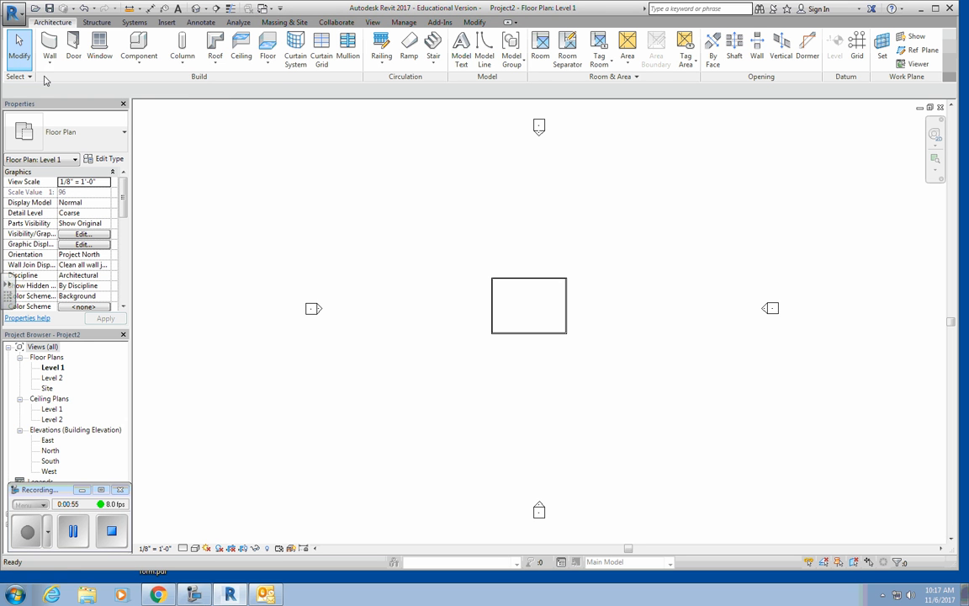
- Start an architectural floor on Level 1 using the Wood Joist 10" - Wood Finish type
{"action": "left_click", "coordinate": [269, 64]}
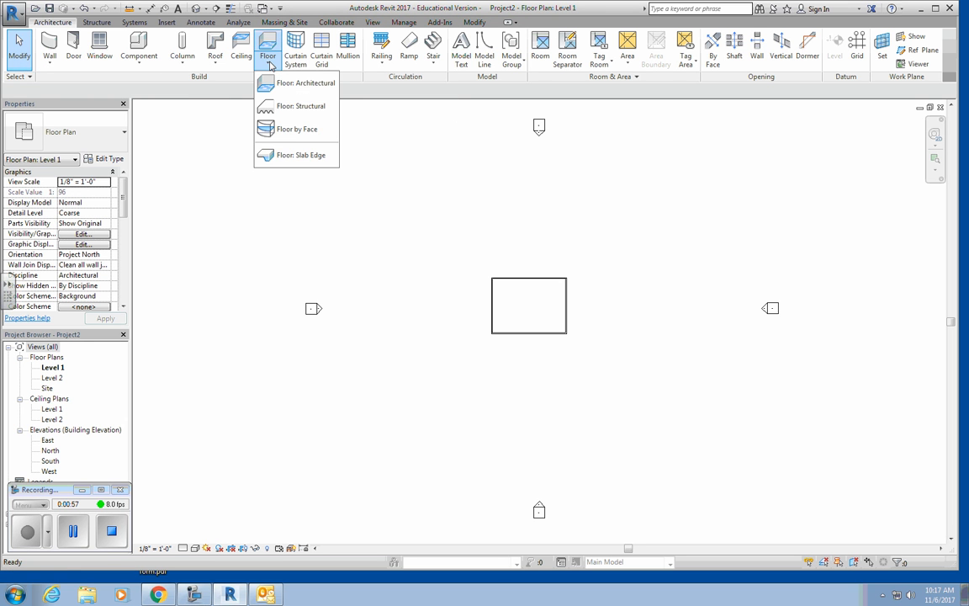
{"action": "left_click", "coordinate": [278, 82]}
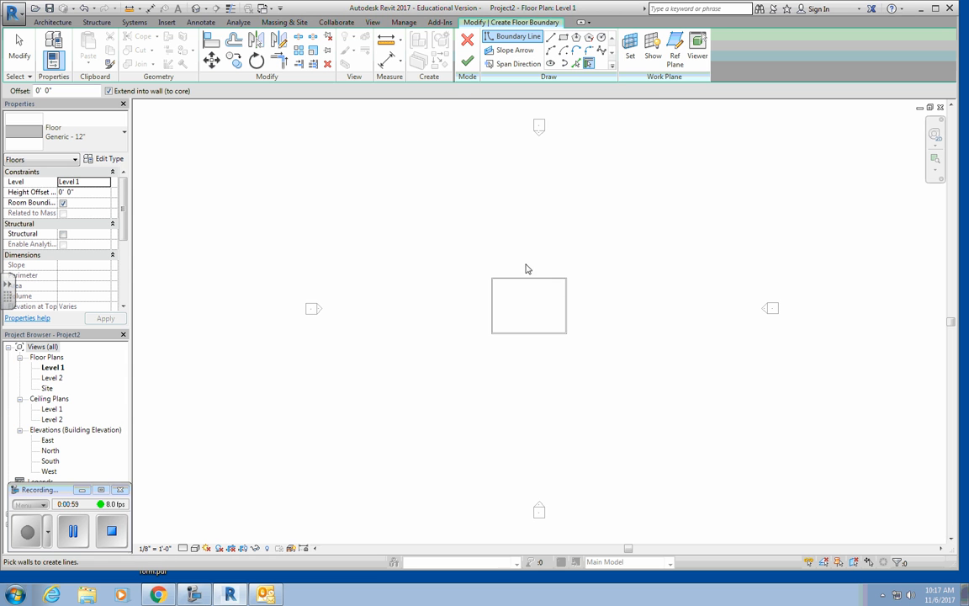
{"action": "left_click", "coordinate": [112, 137]}
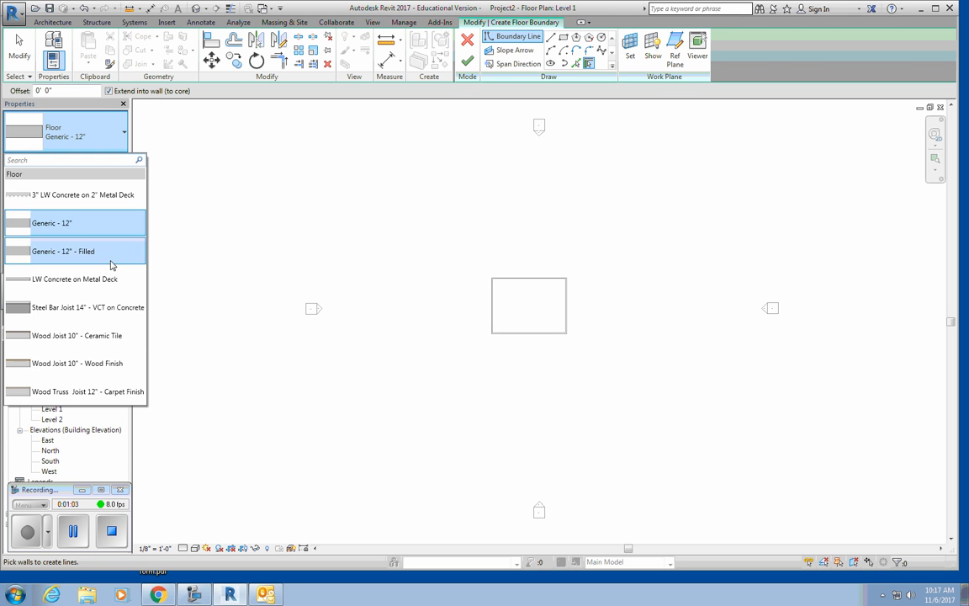
{"action": "left_click", "coordinate": [115, 365]}
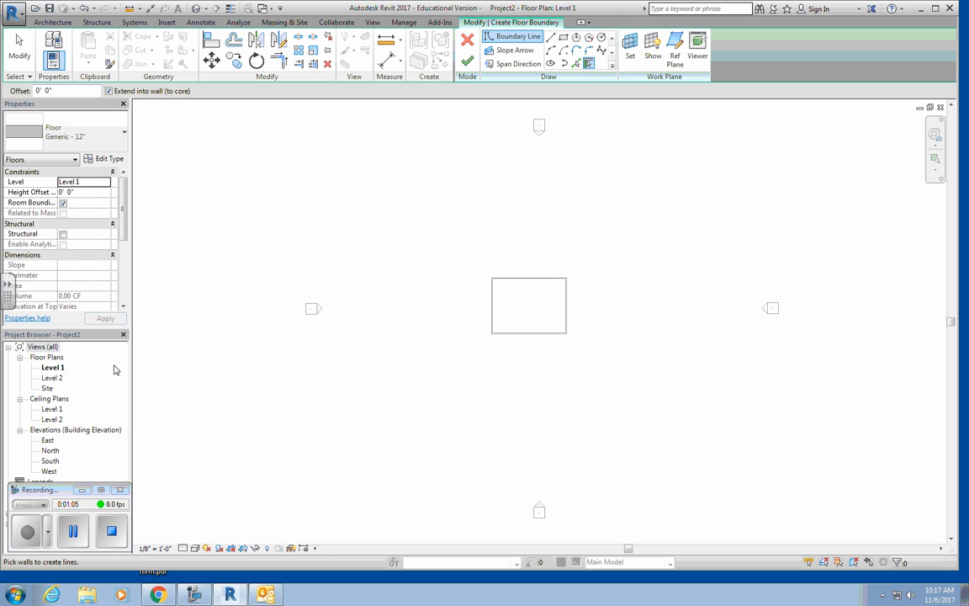
- Create the floor from all four walls, flipping its boundary to their outer faces
{"action": "scroll", "coordinate": [532, 296], "scroll_direction": "up", "scroll_amount": 8}
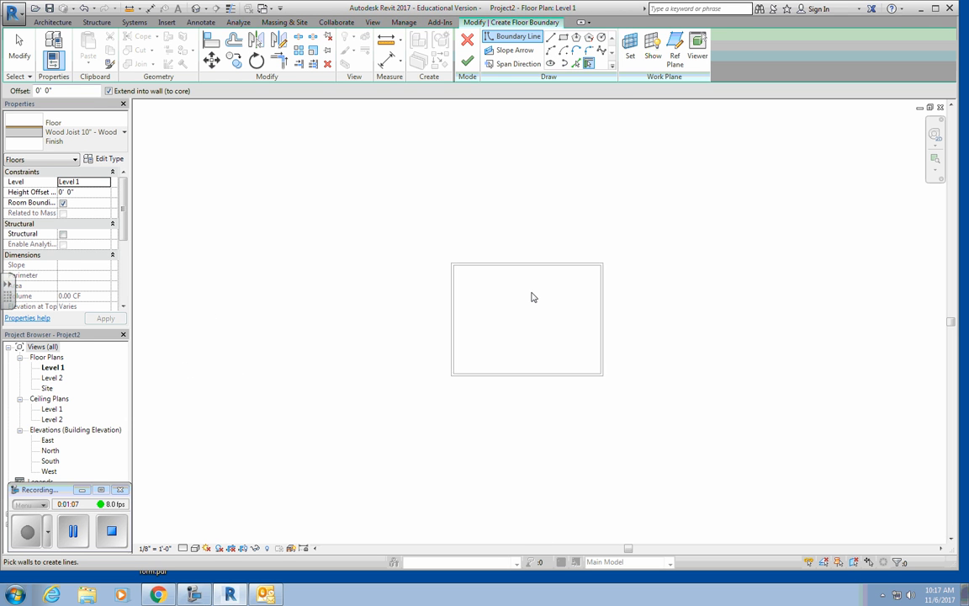
{"action": "scroll", "coordinate": [532, 296], "scroll_direction": "up", "scroll_amount": 2}
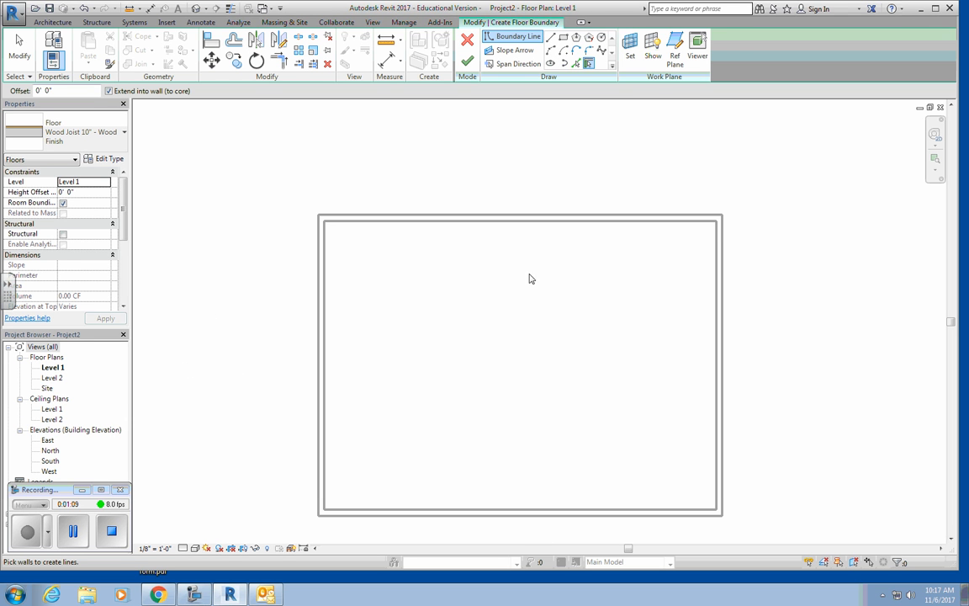
{"action": "left_click", "coordinate": [524, 221]}
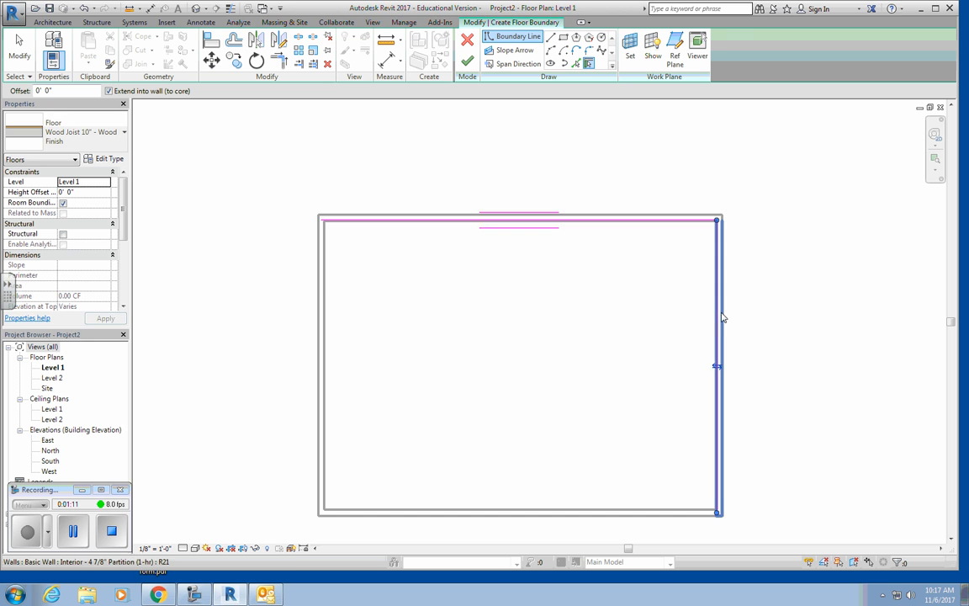
{"action": "left_click", "coordinate": [719, 368]}
{"action": "left_click", "coordinate": [613, 511]}
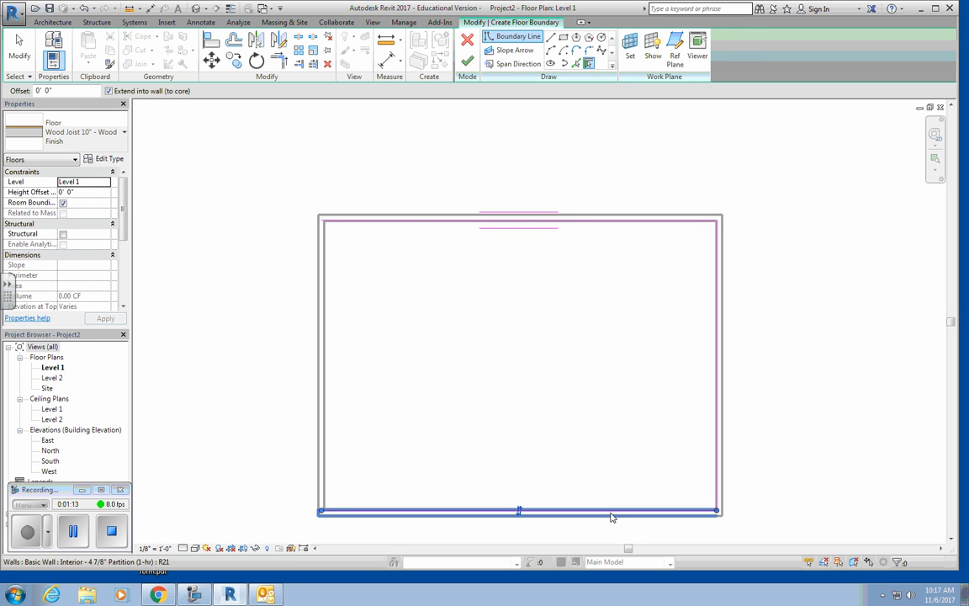
{"action": "left_click", "coordinate": [322, 402]}
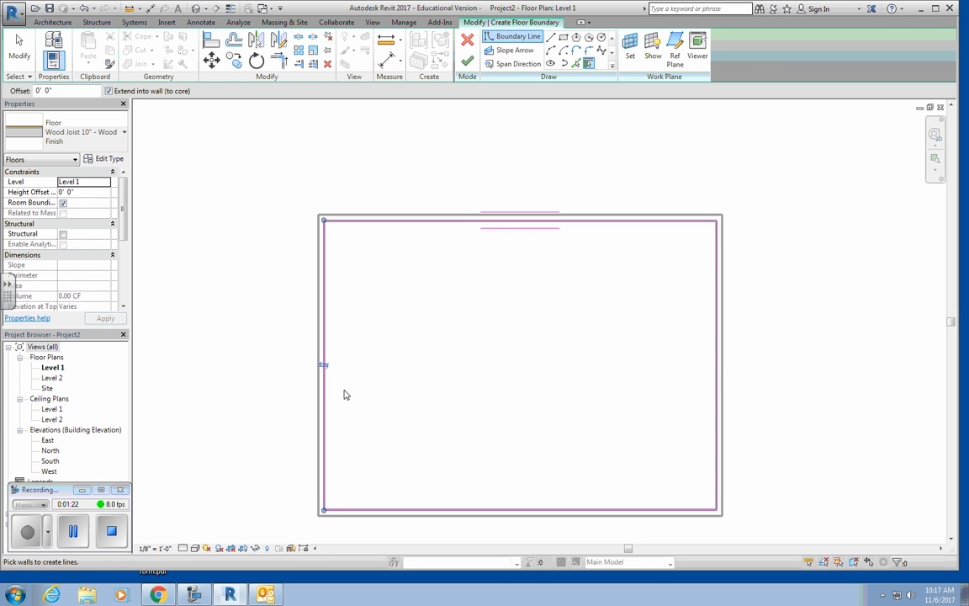
{"action": "left_click", "coordinate": [323, 367]}
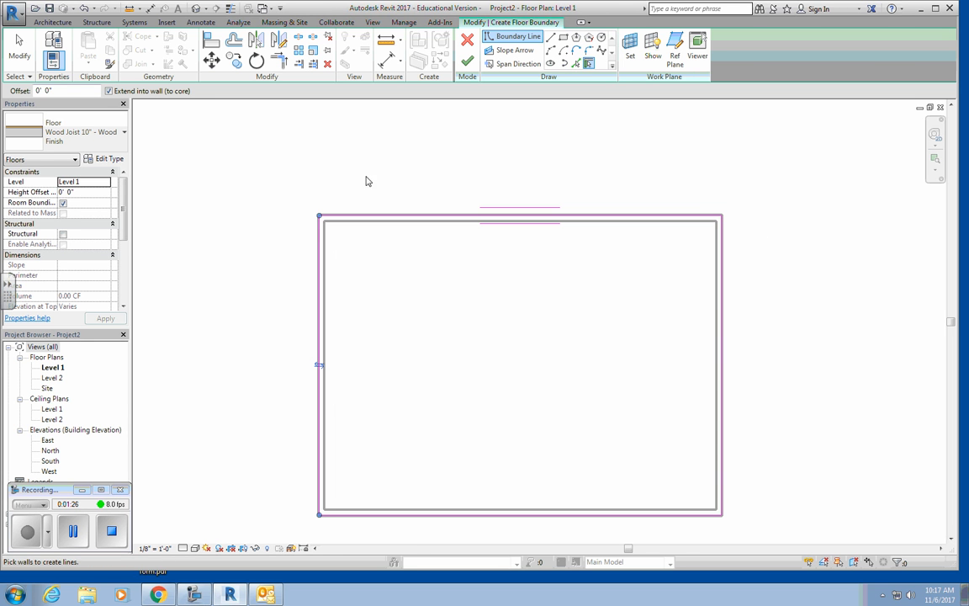
{"action": "left_click", "coordinate": [467, 62]}
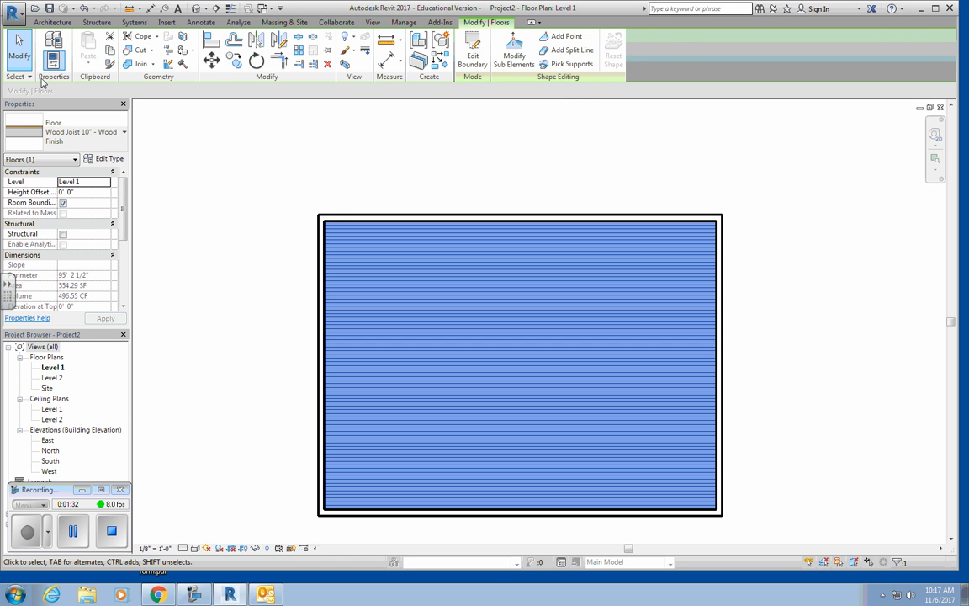
{"action": "left_click", "coordinate": [20, 51]}
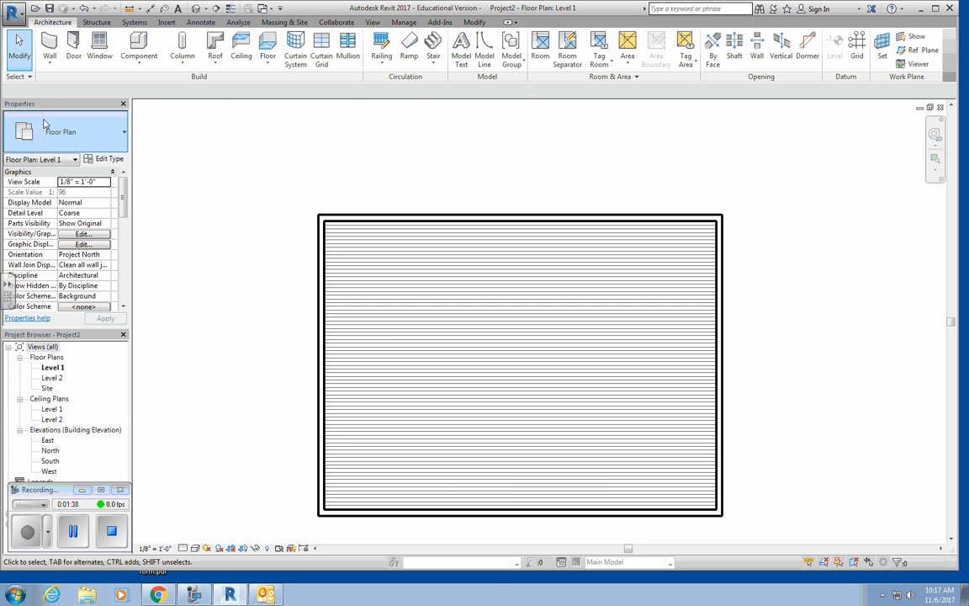
- Enclose the upper-left corner of the plan with two partition walls, forming a room about 8'-0" by 10'-3"
{"action": "left_click", "coordinate": [48, 49]}
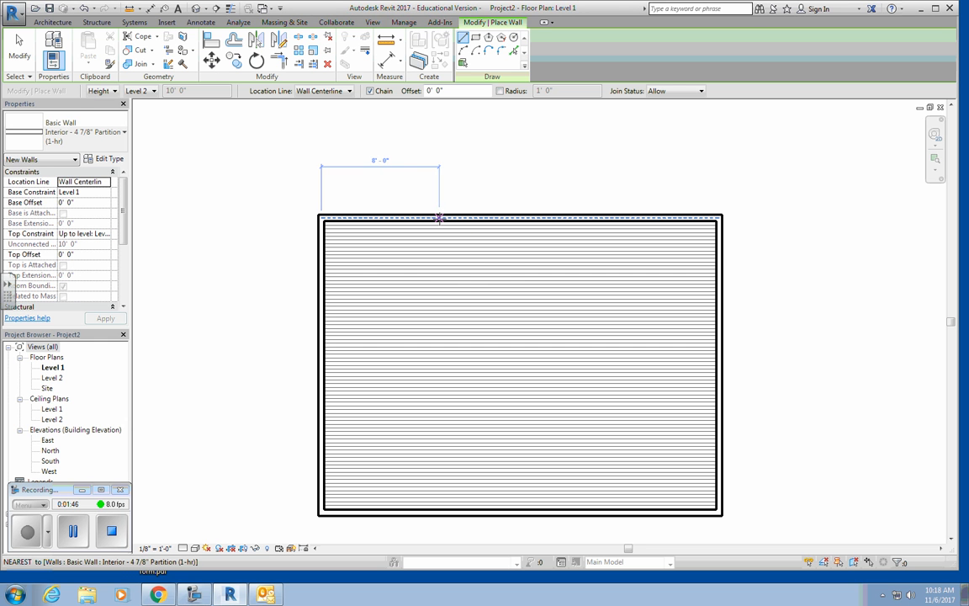
{"action": "left_click", "coordinate": [439, 217]}
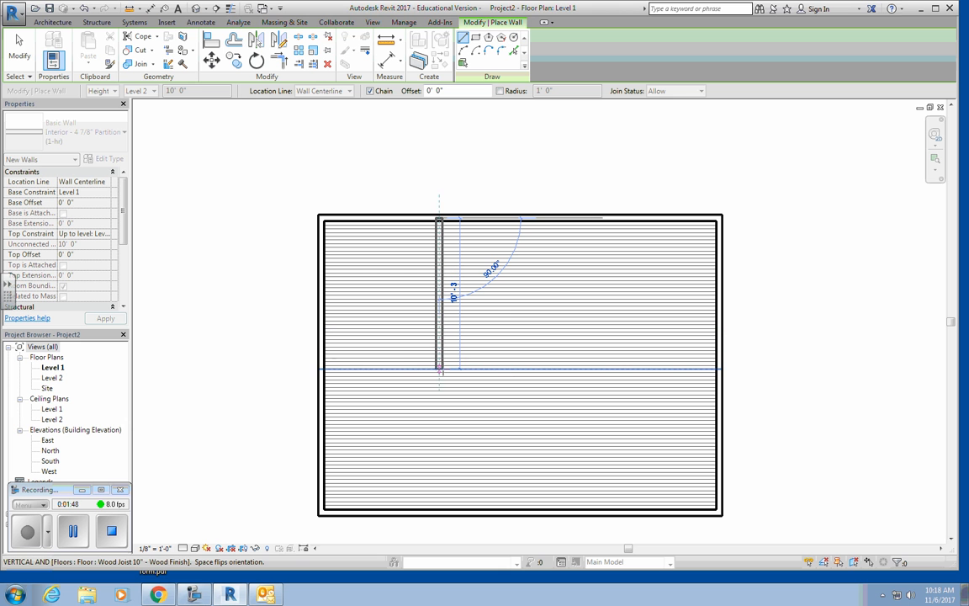
{"action": "left_click", "coordinate": [438, 369]}
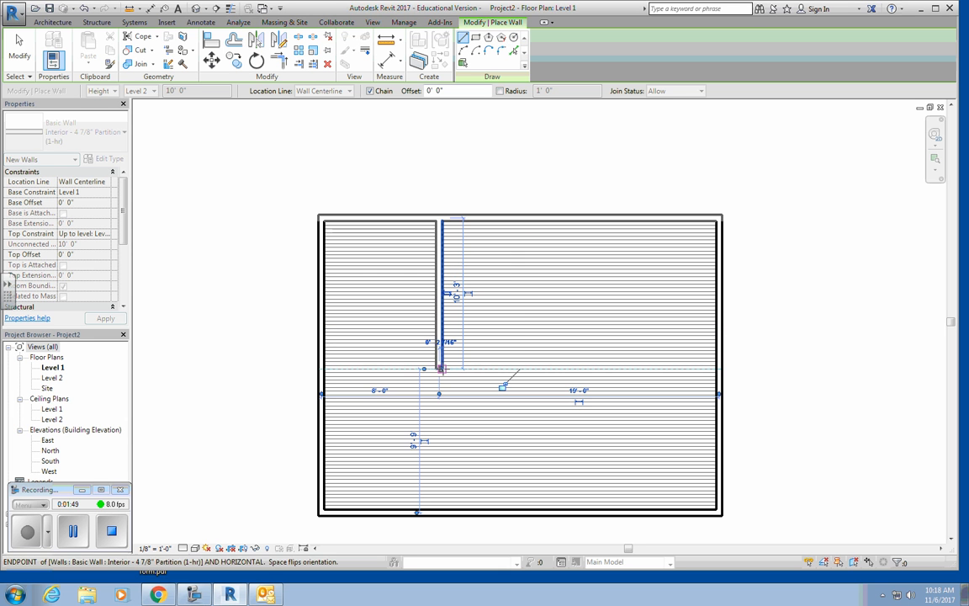
{"action": "left_click", "coordinate": [322, 369]}
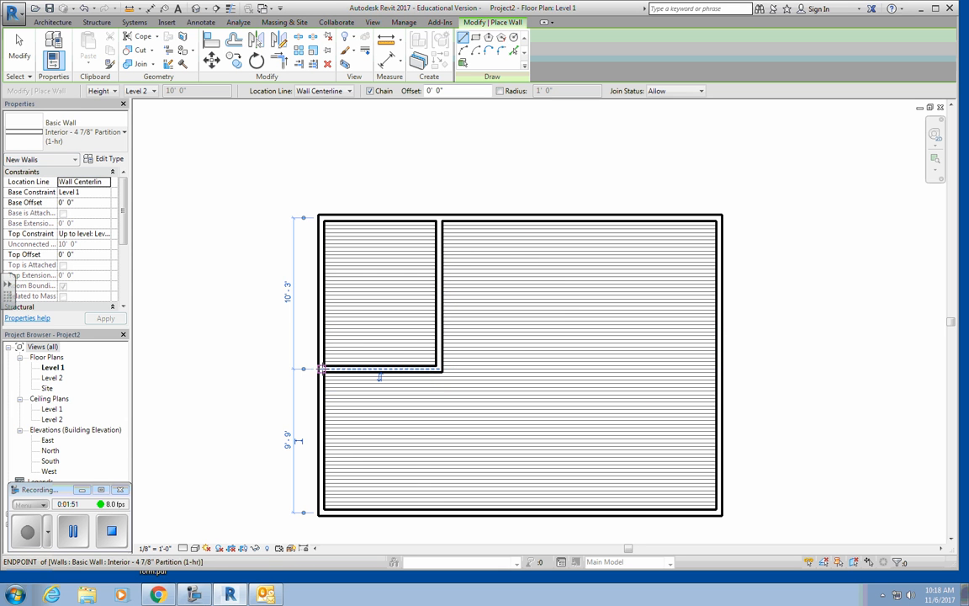
- Add a vertical partition from the lower wall up to the corner room, about 2'-8" from the left wall
{"action": "left_click", "coordinate": [360, 511]}
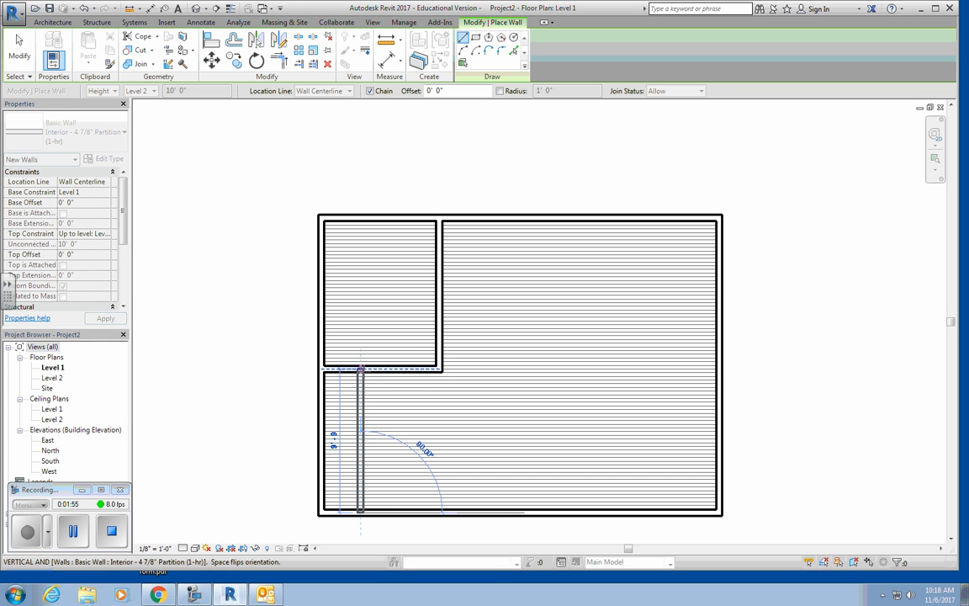
{"action": "left_click", "coordinate": [360, 371]}
{"action": "key", "text": "Escape"}
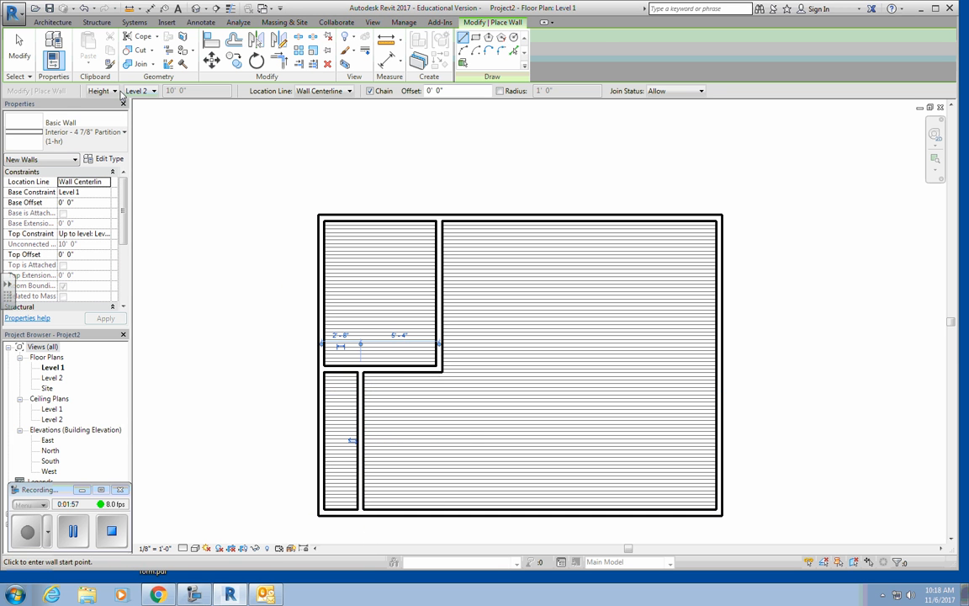
{"action": "left_click", "coordinate": [12, 52]}
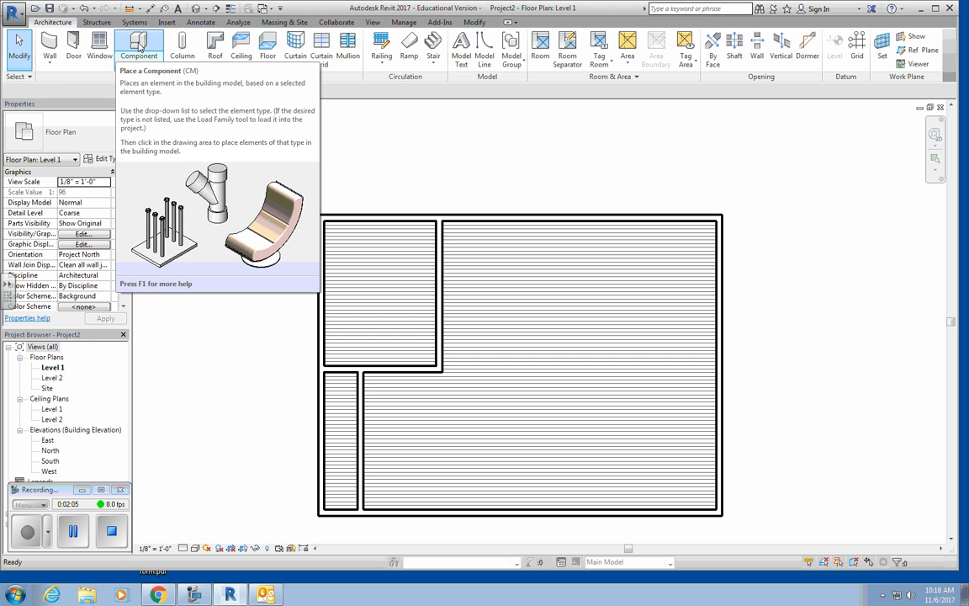
- Start placing a component and browse the US Imperial family library to the Seating folder inside Furniture
{"action": "left_click", "coordinate": [139, 46]}
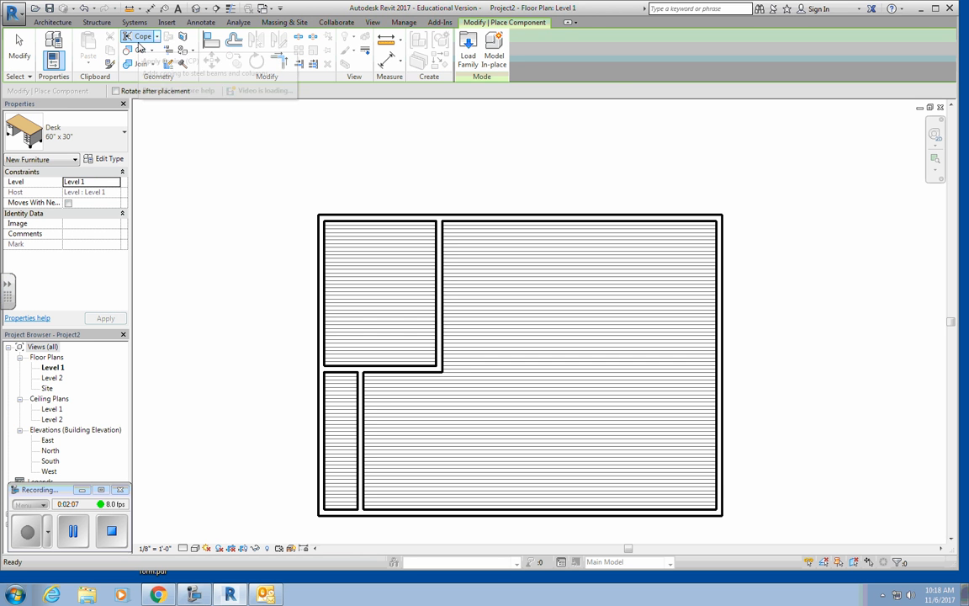
{"action": "left_click", "coordinate": [468, 58]}
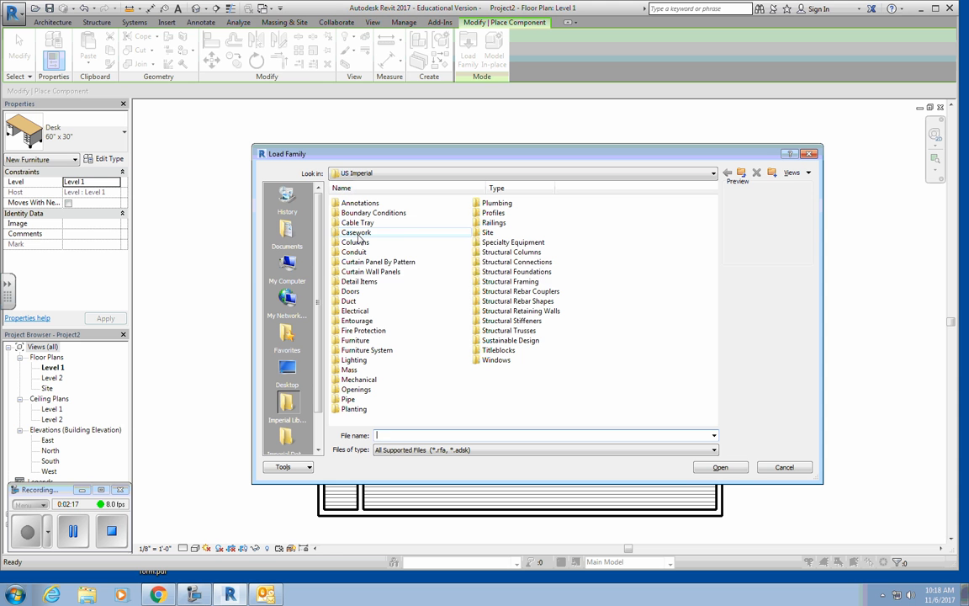
{"action": "left_click", "coordinate": [362, 344]}
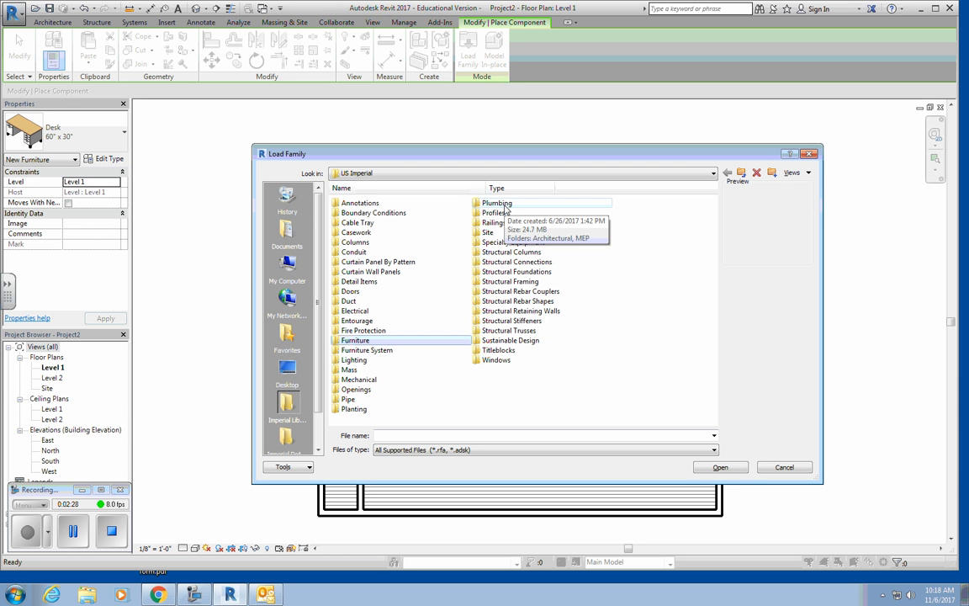
{"action": "double_click", "coordinate": [376, 341]}
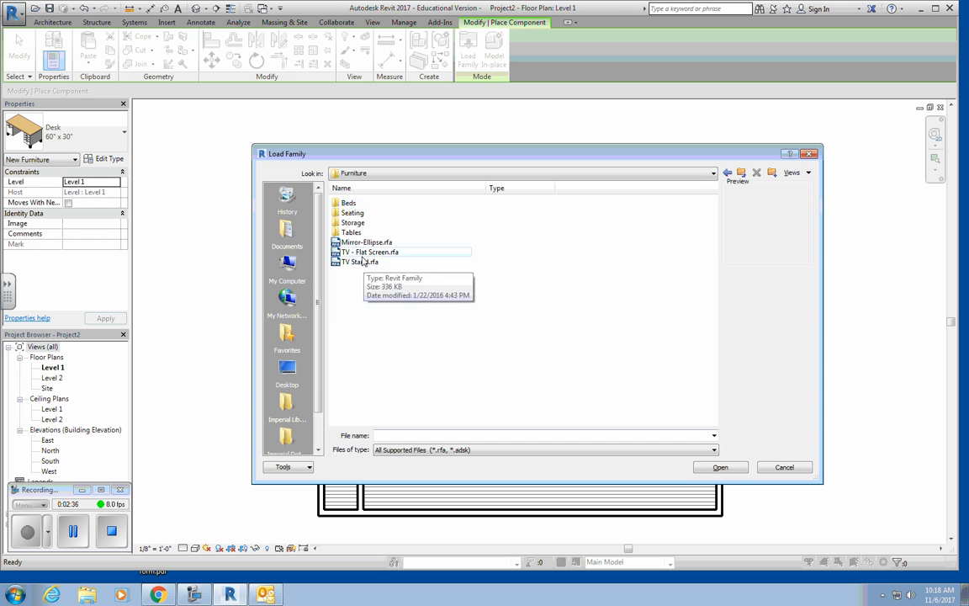
{"action": "left_click", "coordinate": [353, 212]}
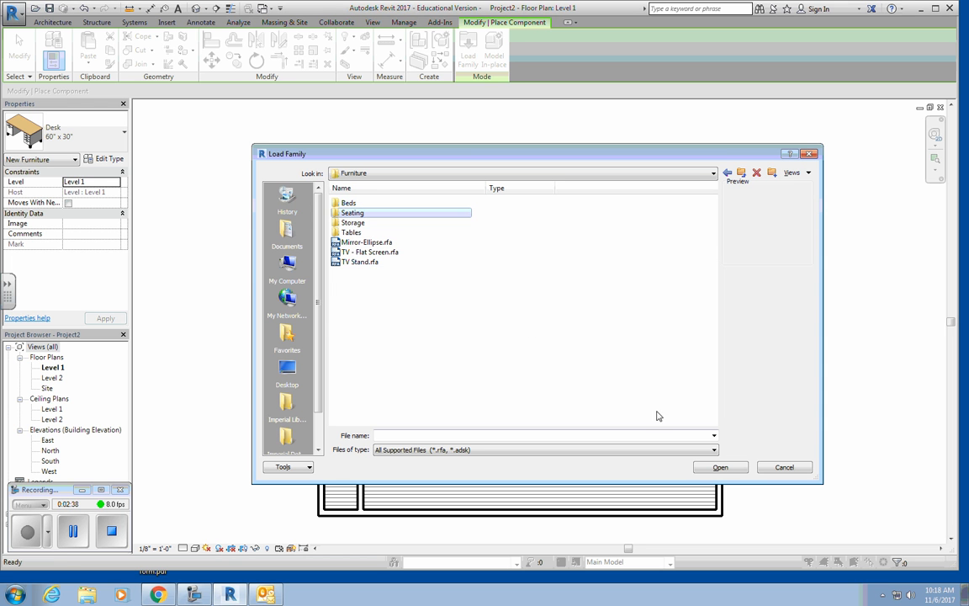
{"action": "double_click", "coordinate": [364, 213]}
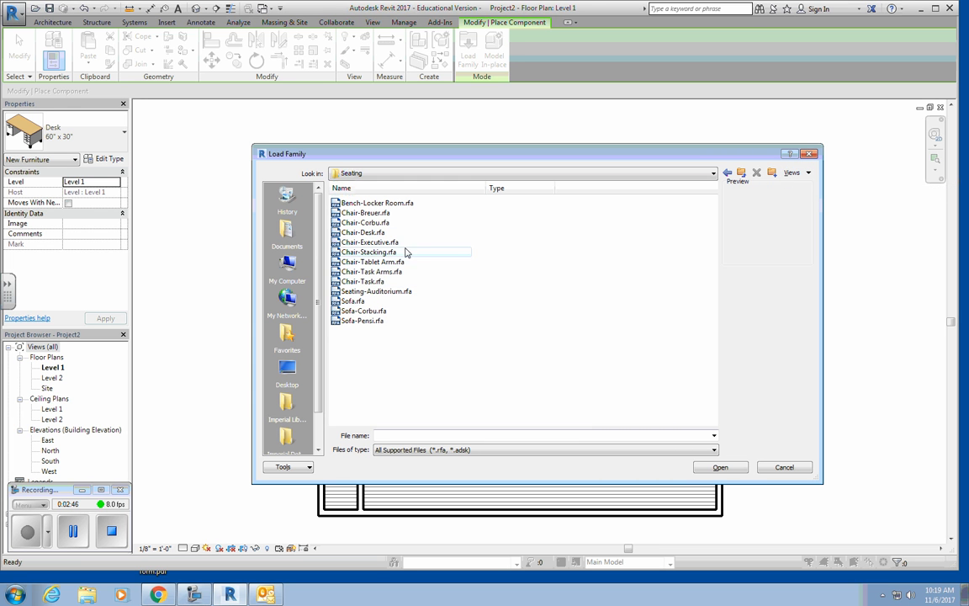
- Preview the seating families, show them as thumbnails, and load Sofa-Pensi.rfa
{"action": "left_click", "coordinate": [370, 243]}
{"action": "left_click", "coordinate": [375, 252]}
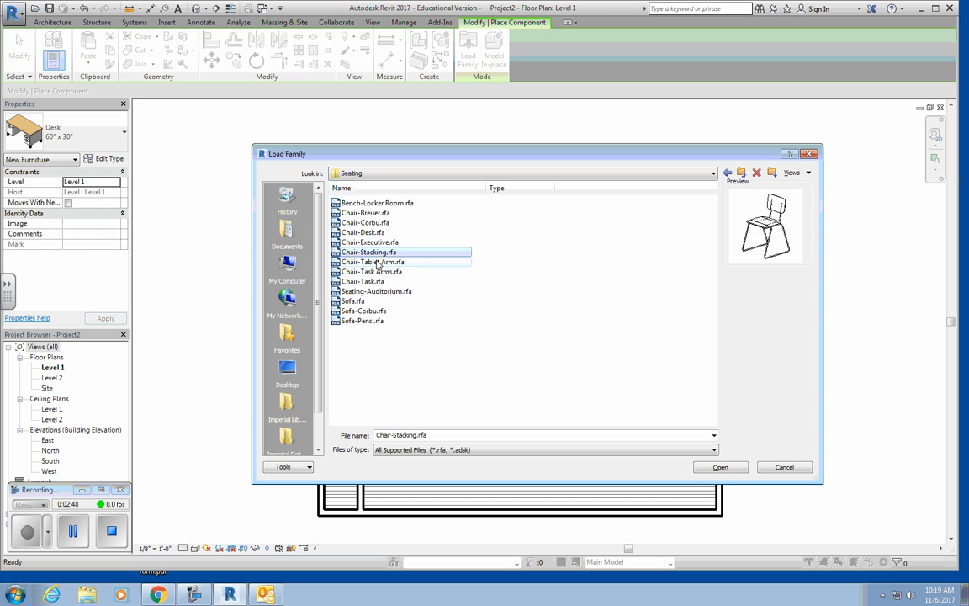
{"action": "left_click", "coordinate": [379, 273]}
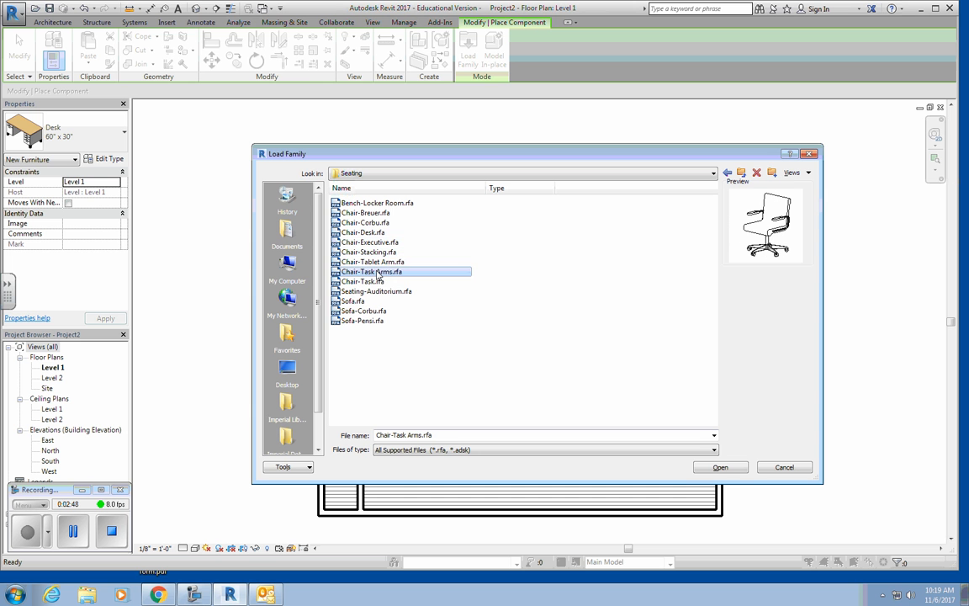
{"action": "left_click", "coordinate": [808, 174]}
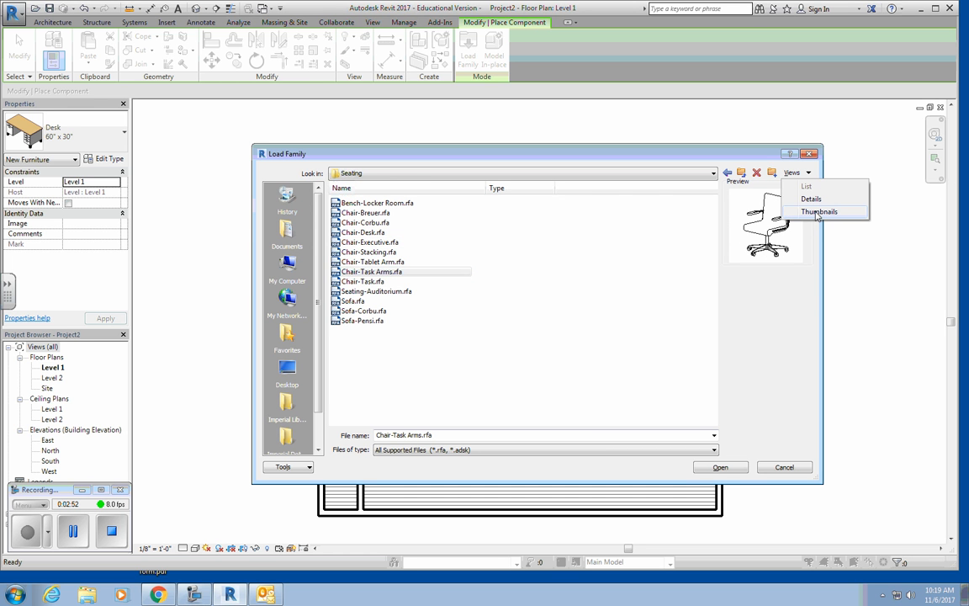
{"action": "left_click", "coordinate": [817, 212]}
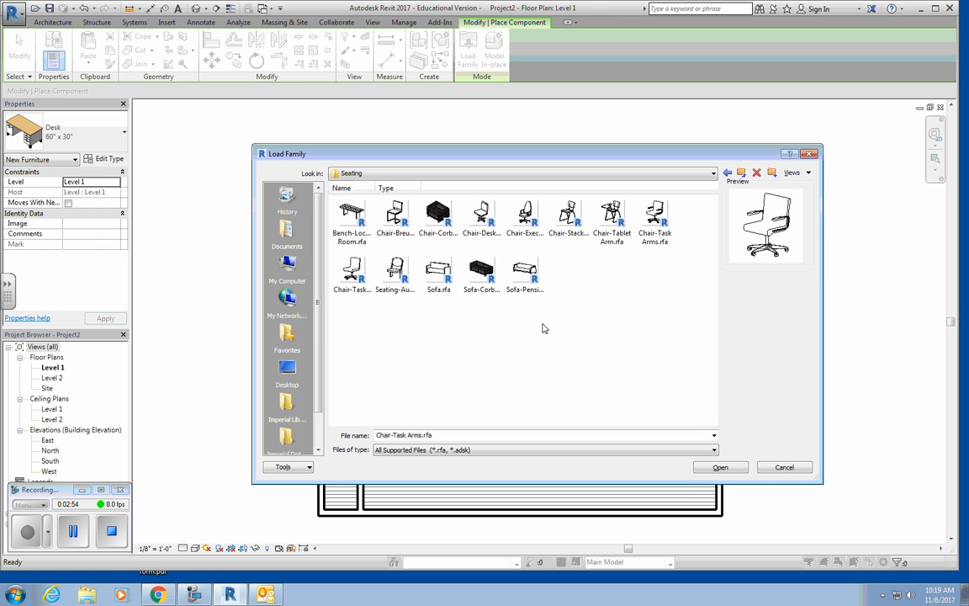
{"action": "left_click", "coordinate": [437, 274]}
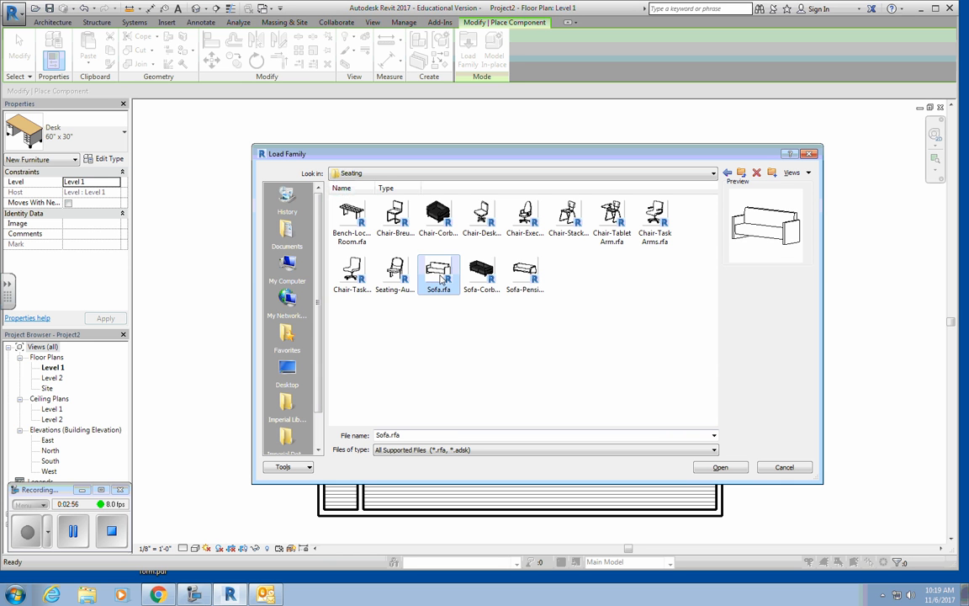
{"action": "left_click", "coordinate": [524, 271]}
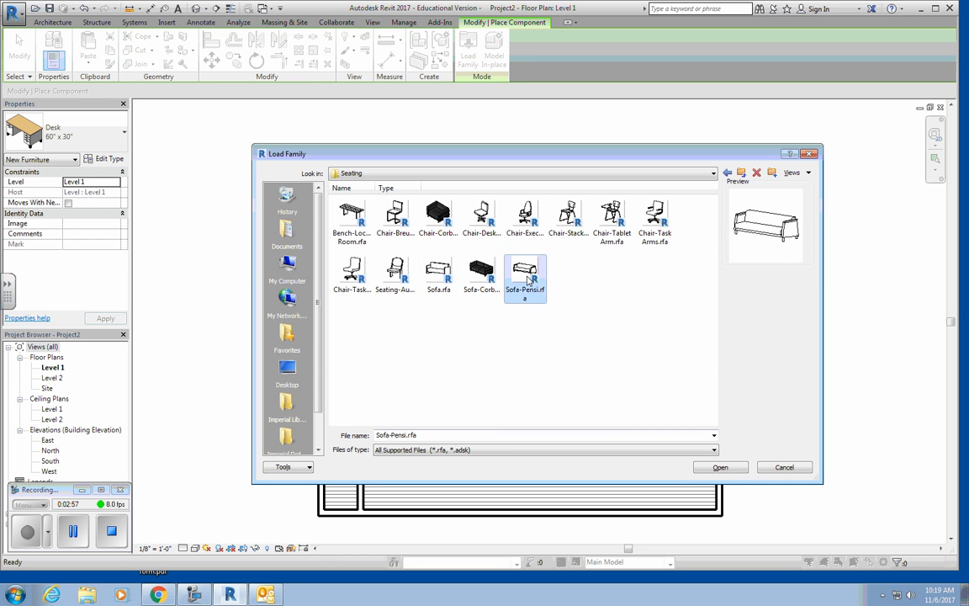
{"action": "left_click", "coordinate": [720, 467]}
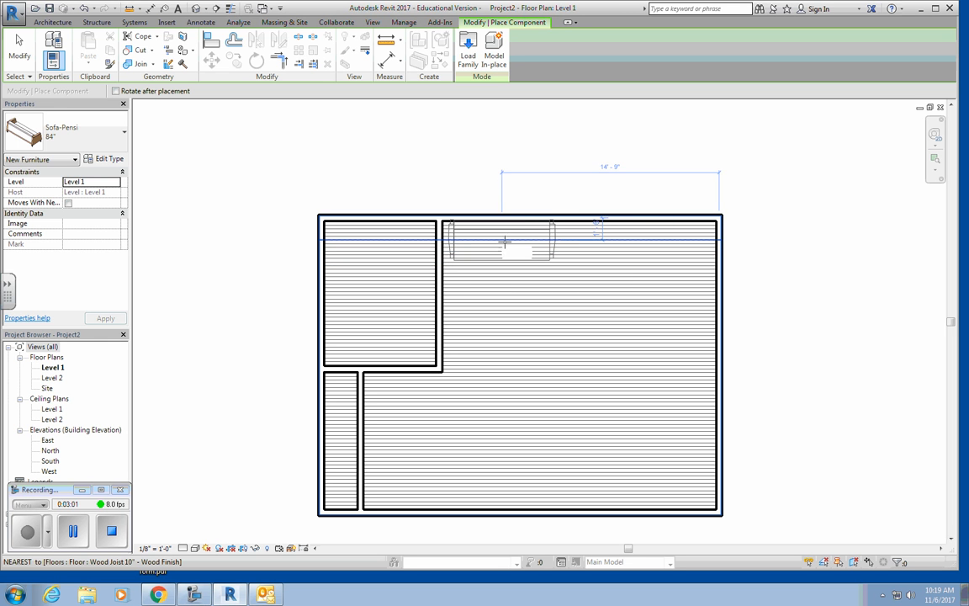
- Place the 84" sofa vertically in the large room, facing left, about 13'-6" from the right wall and 5'-3" above the corner room's lower partition
{"action": "key", "text": "space"}
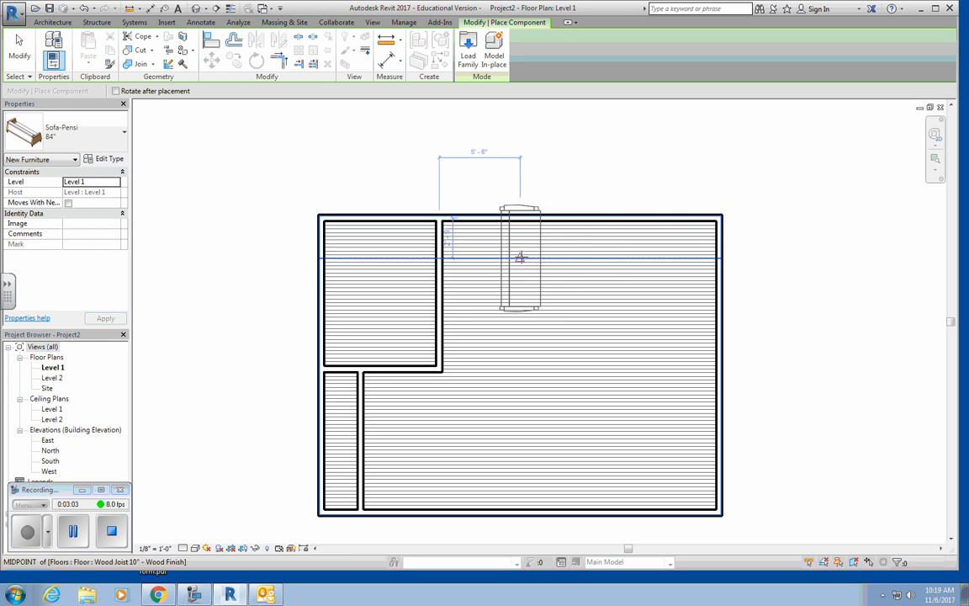
{"action": "key", "text": "space"}
{"action": "key", "text": "space"}
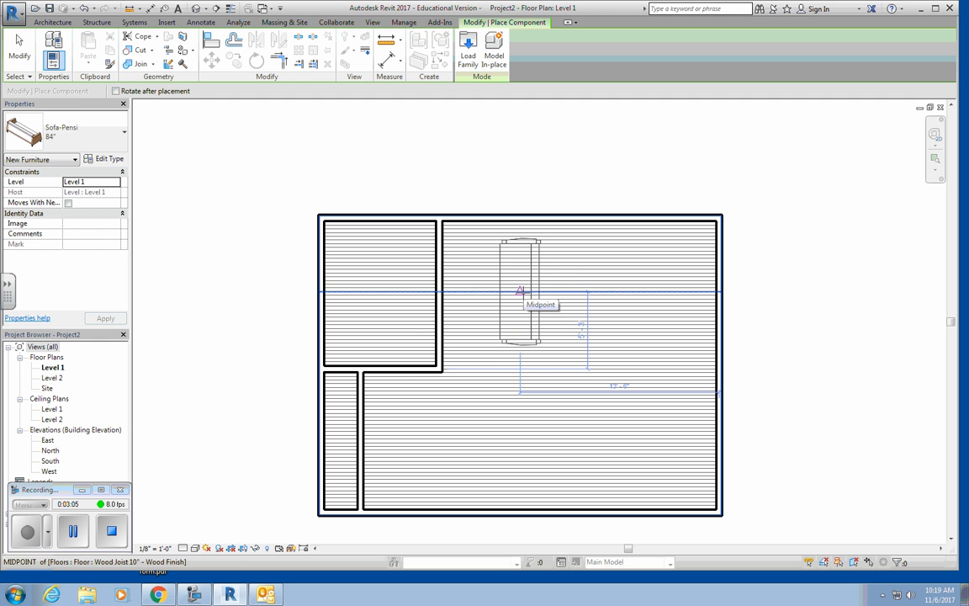
{"action": "left_click", "coordinate": [521, 291]}
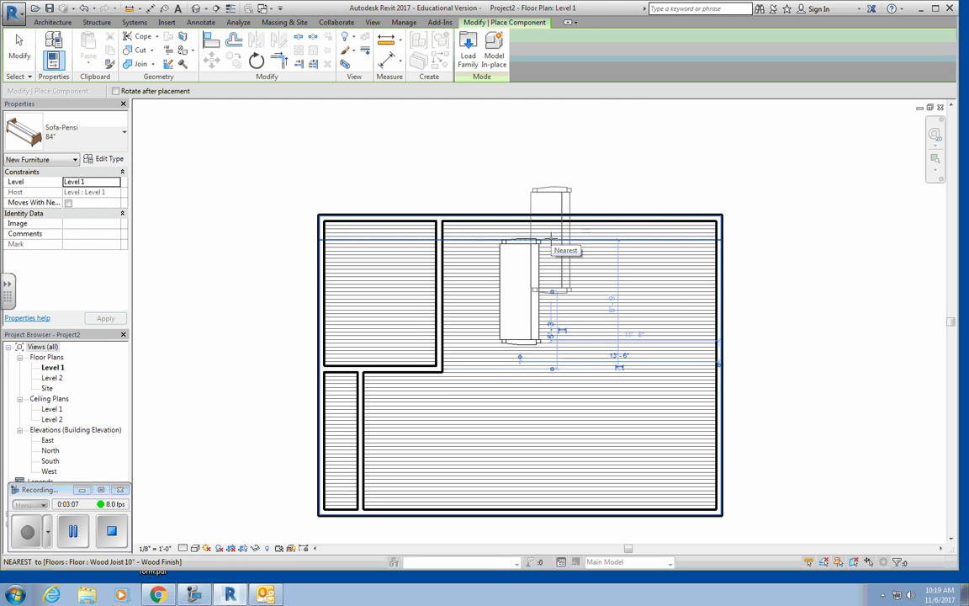
{"action": "key", "text": "Escape"}
- Rotate the placed sofa slightly counter-clockwise so it stands at an angle to the walls
{"action": "left_click", "coordinate": [533, 292]}
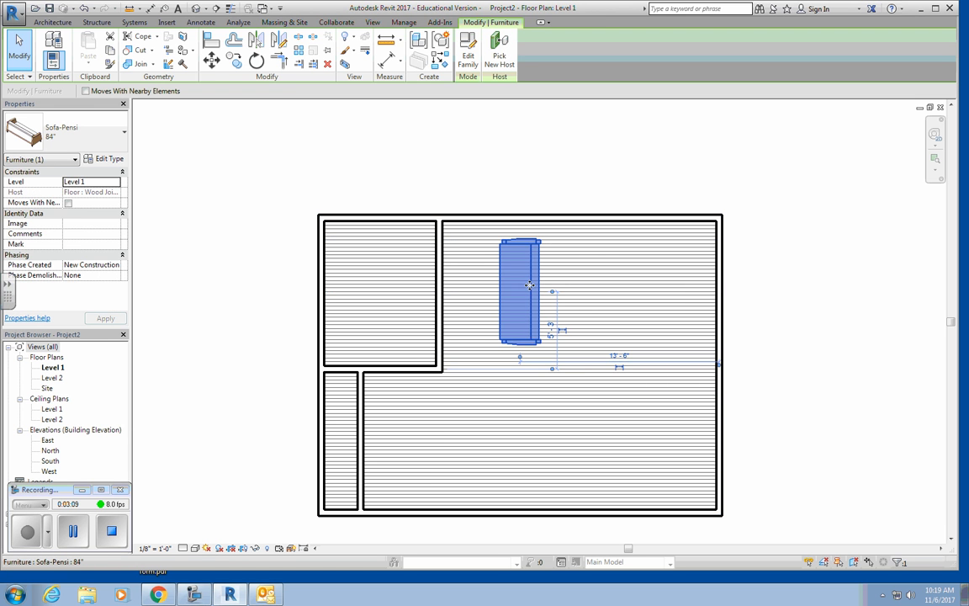
{"action": "left_click", "coordinate": [257, 62]}
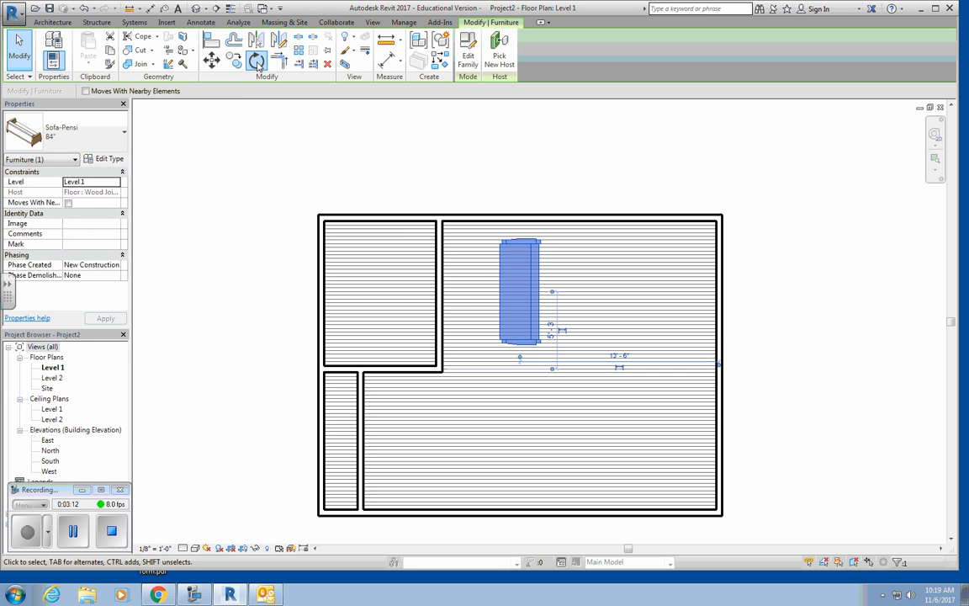
{"action": "left_click", "coordinate": [454, 292]}
{"action": "left_click", "coordinate": [455, 308]}
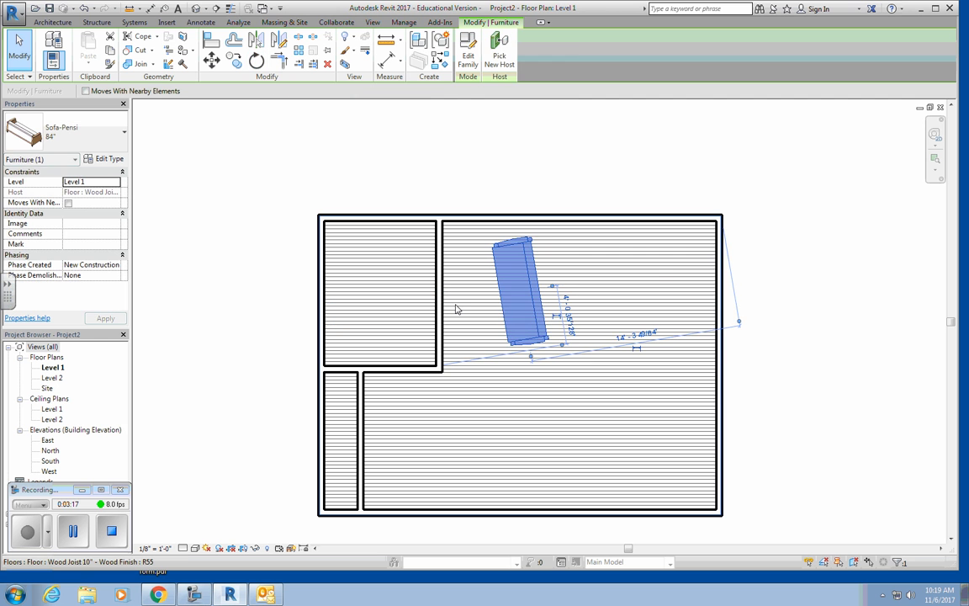
{"action": "left_click", "coordinate": [14, 58]}
- Load TV Stand.rfa from the Furniture folder and place it against the corner room's right partition, about 7'-0" below the upper wall
{"action": "left_click", "coordinate": [135, 44]}
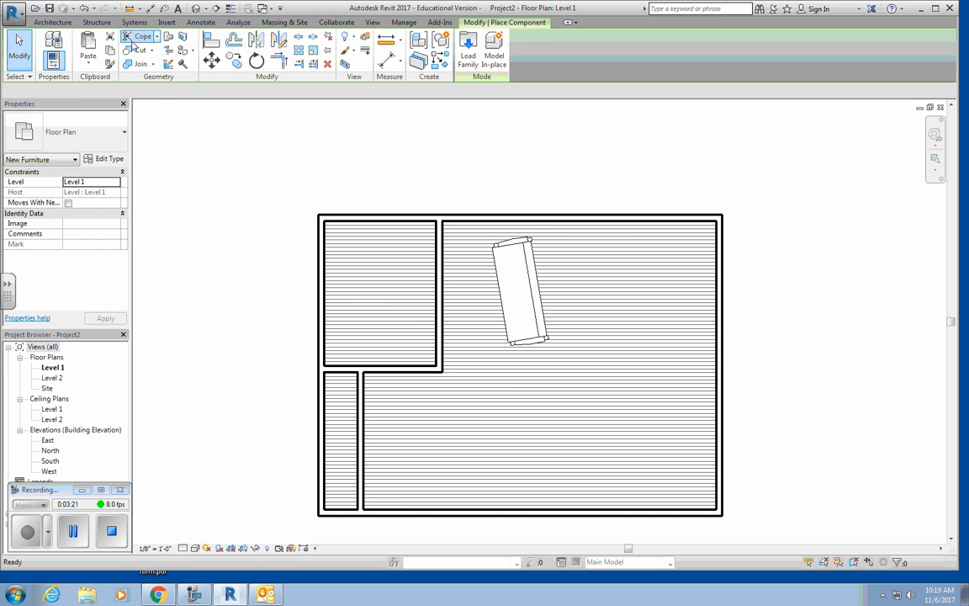
{"action": "left_click", "coordinate": [468, 50]}
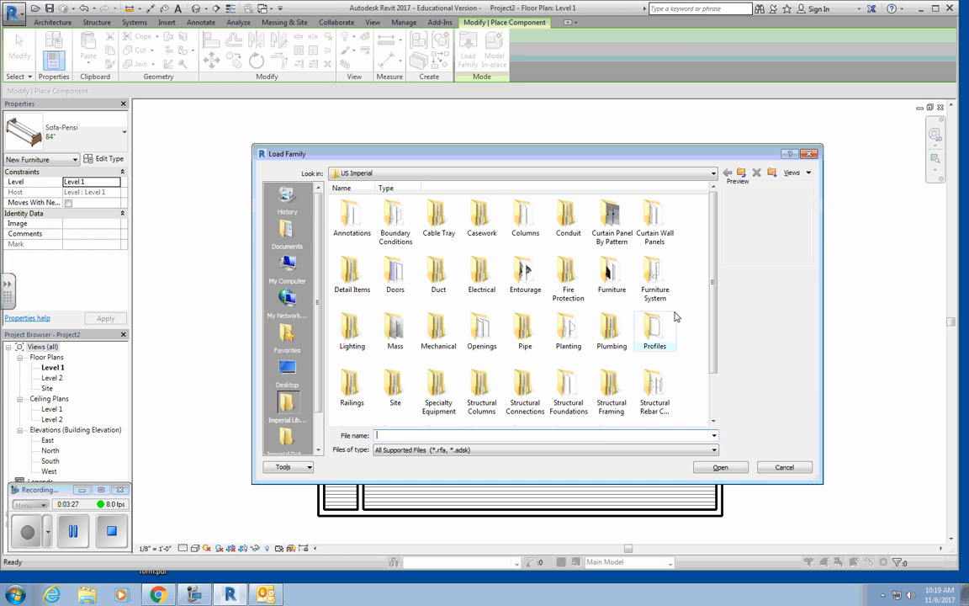
{"action": "double_click", "coordinate": [612, 271]}
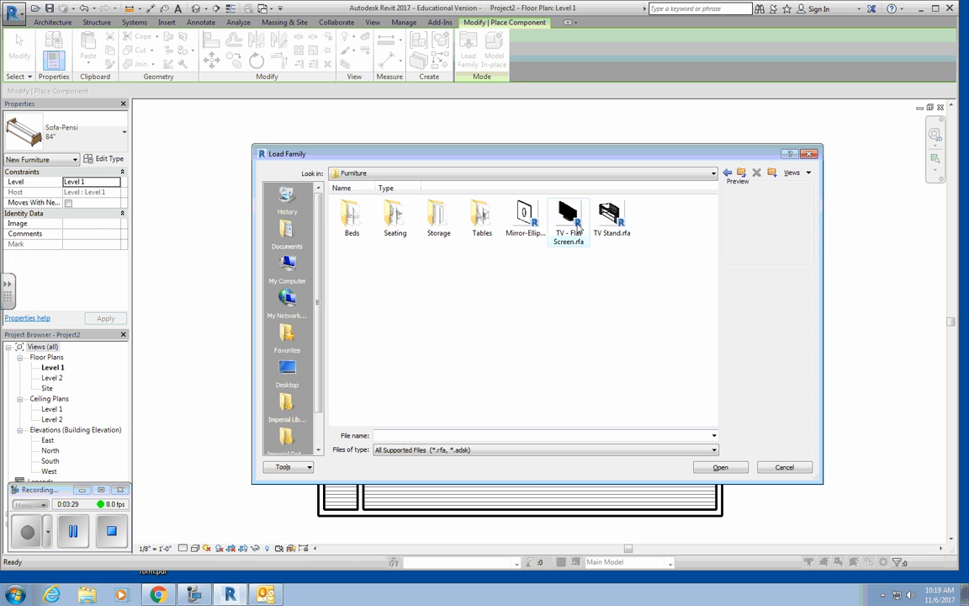
{"action": "left_click", "coordinate": [612, 219]}
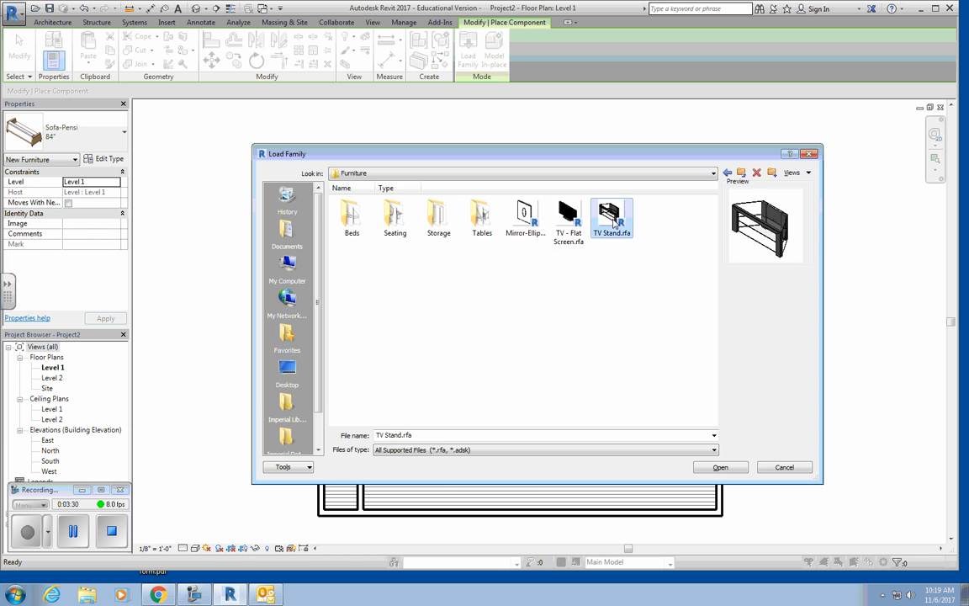
{"action": "left_click", "coordinate": [720, 466]}
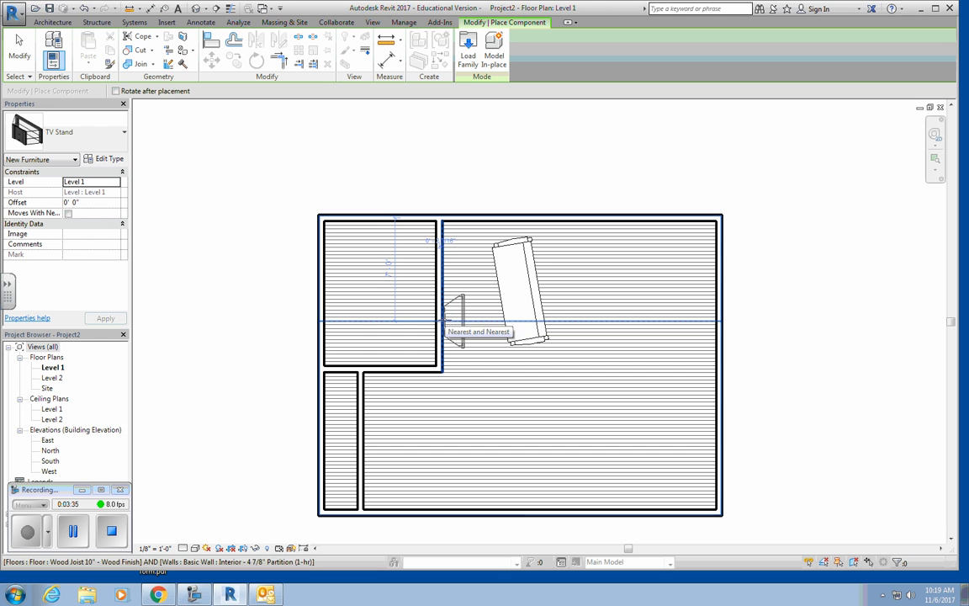
{"action": "left_click", "coordinate": [443, 320]}
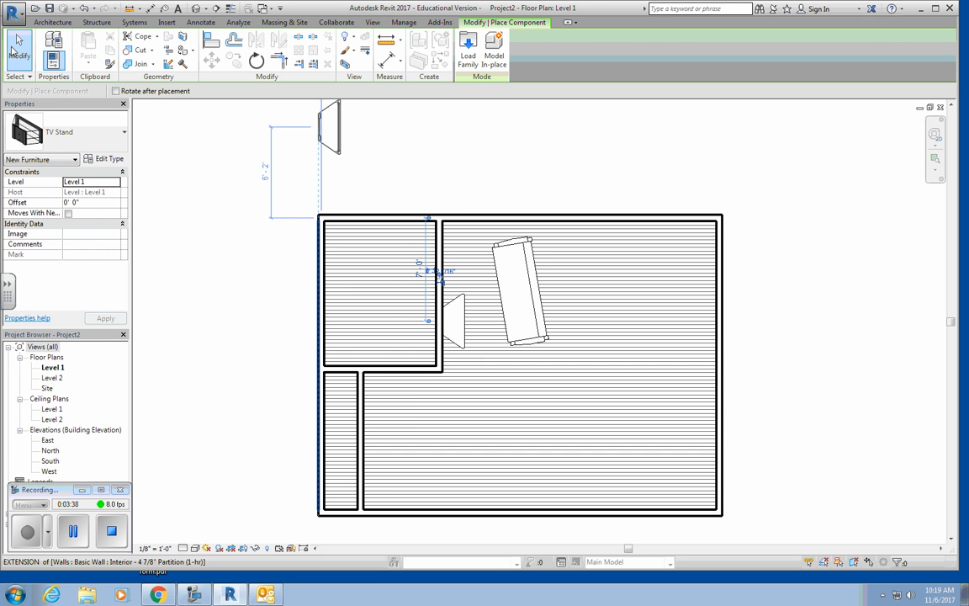
{"action": "left_click", "coordinate": [17, 39]}
- Load TV - Flat Screen.rfa from the Furniture folder and choose its 50" type for placement
{"action": "left_click", "coordinate": [139, 42]}
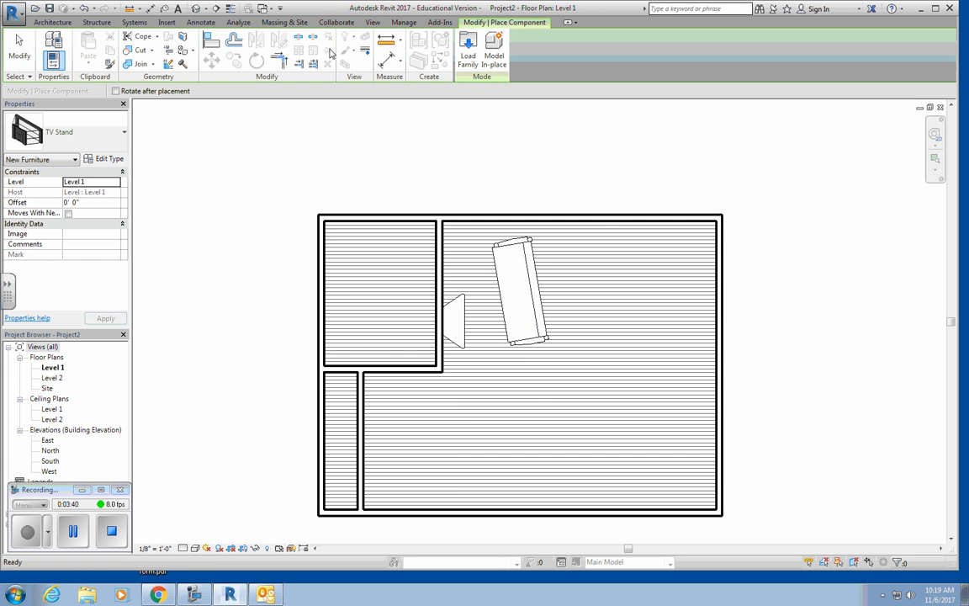
{"action": "left_click", "coordinate": [466, 50]}
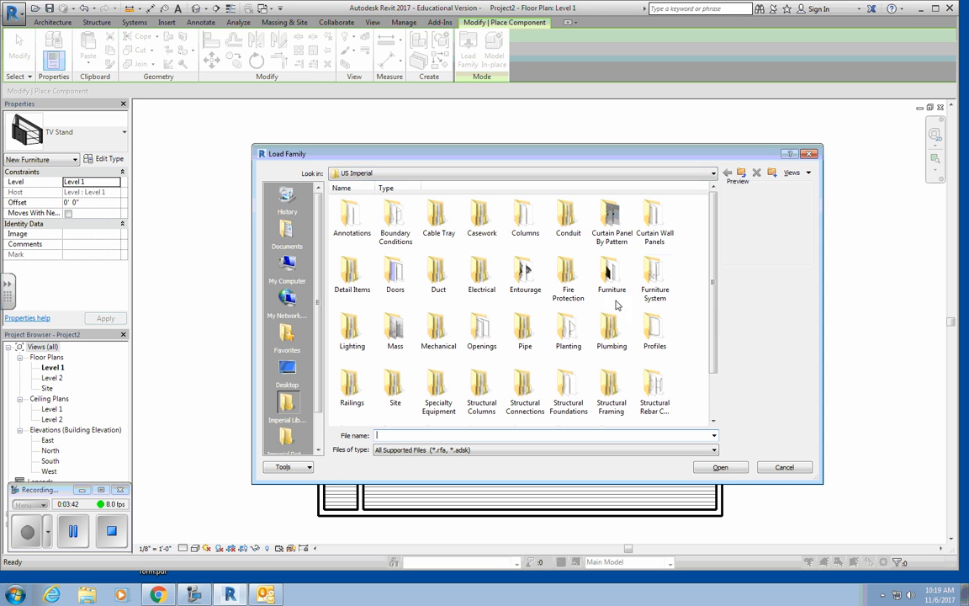
{"action": "double_click", "coordinate": [612, 273]}
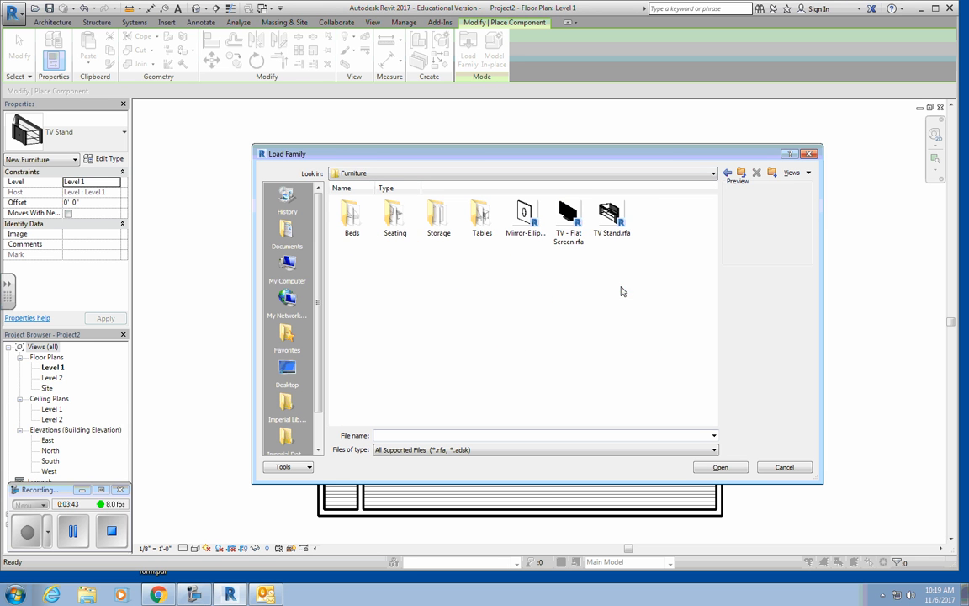
{"action": "left_click", "coordinate": [569, 221]}
{"action": "left_click", "coordinate": [720, 468]}
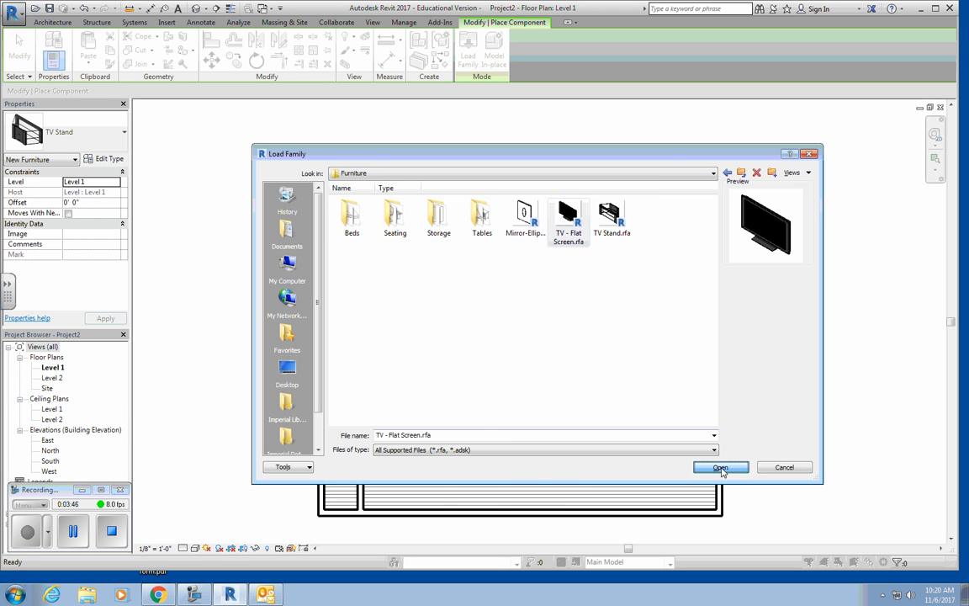
{"action": "left_click", "coordinate": [88, 133]}
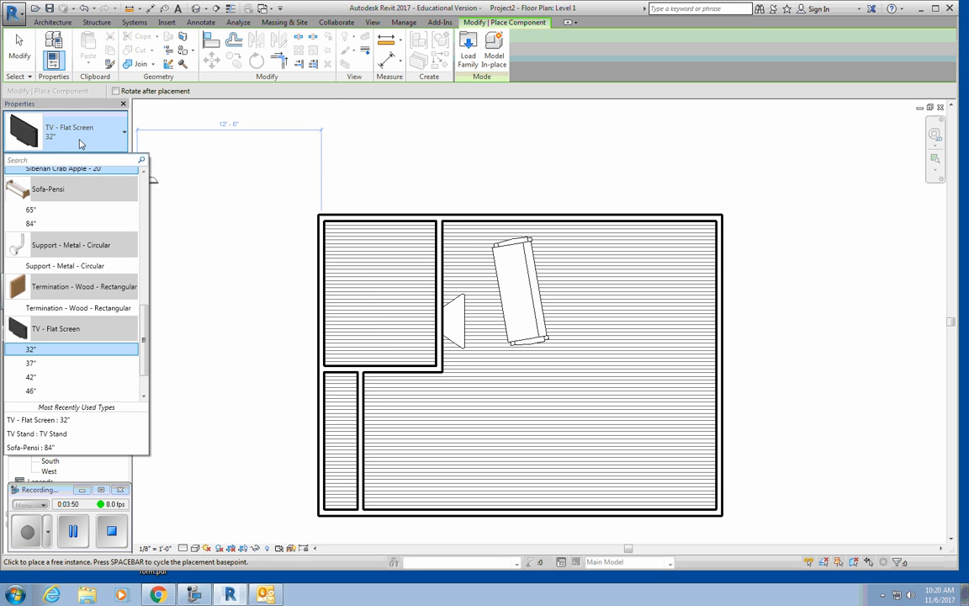
{"action": "scroll", "coordinate": [74, 370], "scroll_direction": "down", "scroll_amount": 2}
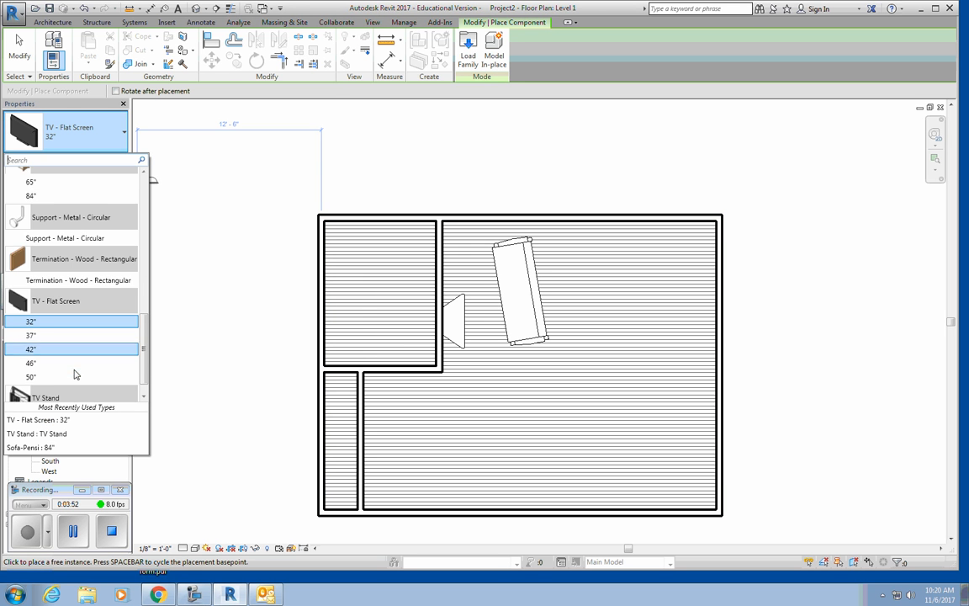
{"action": "left_click", "coordinate": [46, 378]}
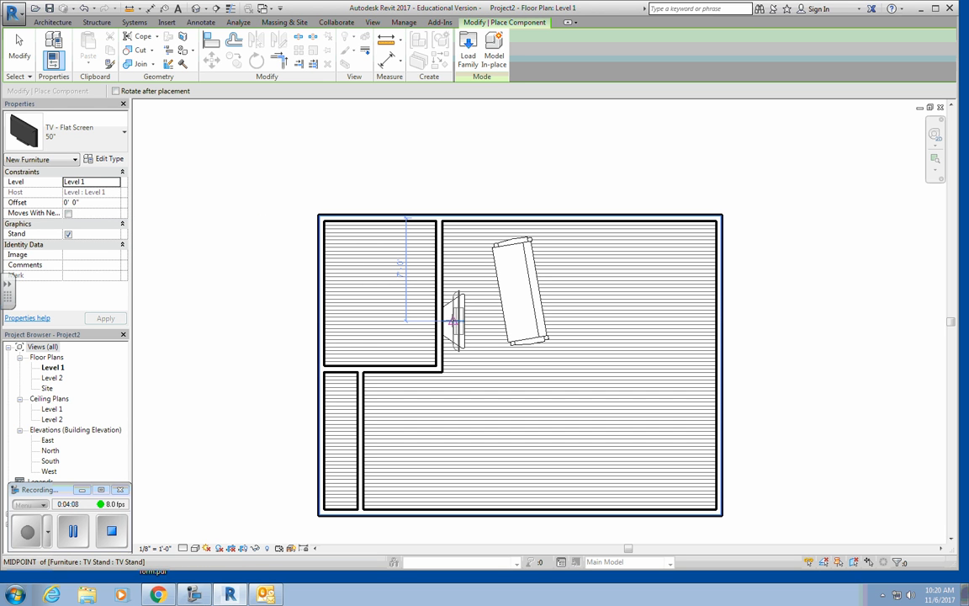
- Set the flat-screen TV's offset to 2' 8" and place it centred on the TV stand
{"action": "left_click", "coordinate": [93, 202]}
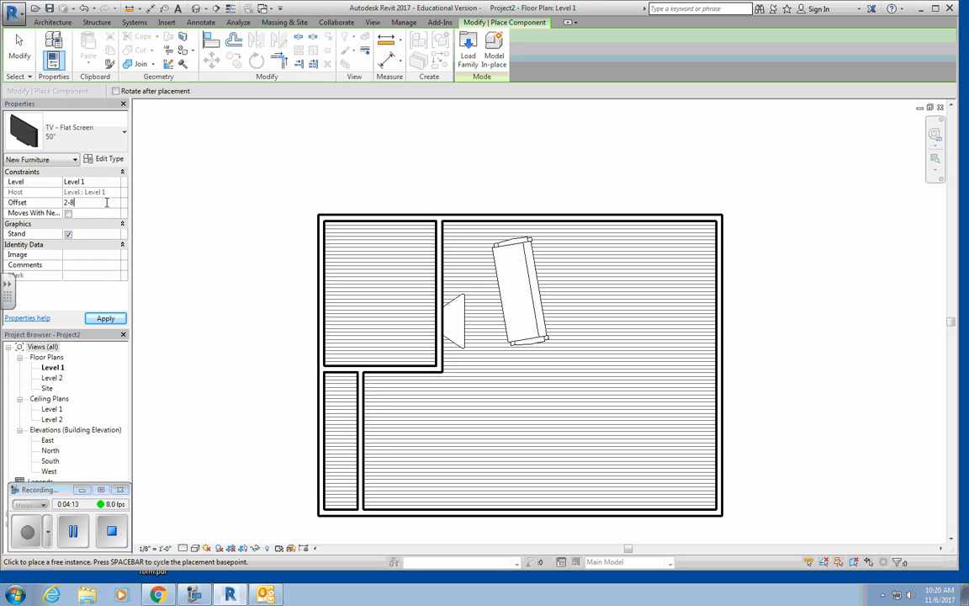
{"action": "key", "text": "Return"}
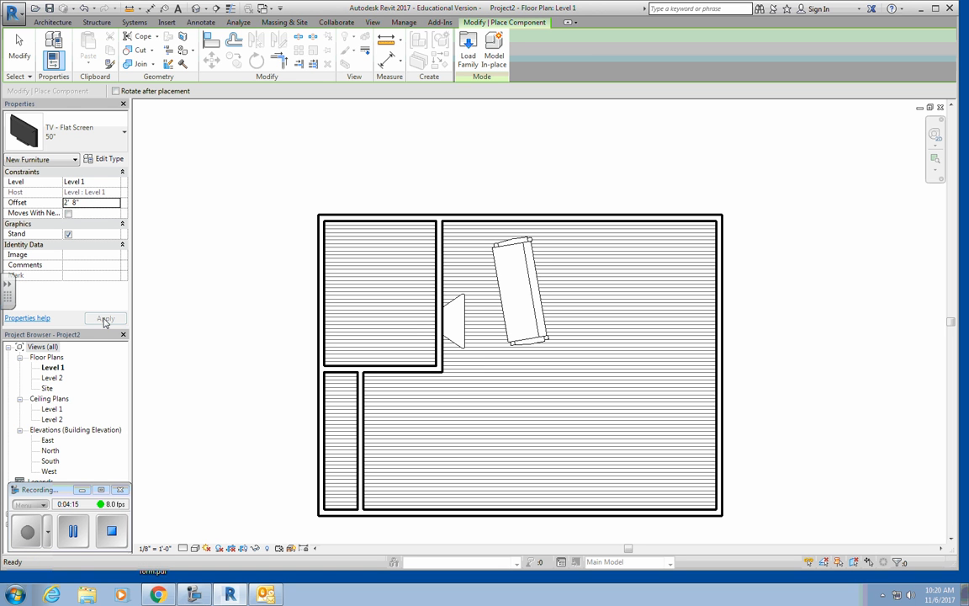
{"action": "left_click", "coordinate": [454, 321]}
{"action": "key", "text": "Escape"}
{"action": "key", "text": "Escape"}
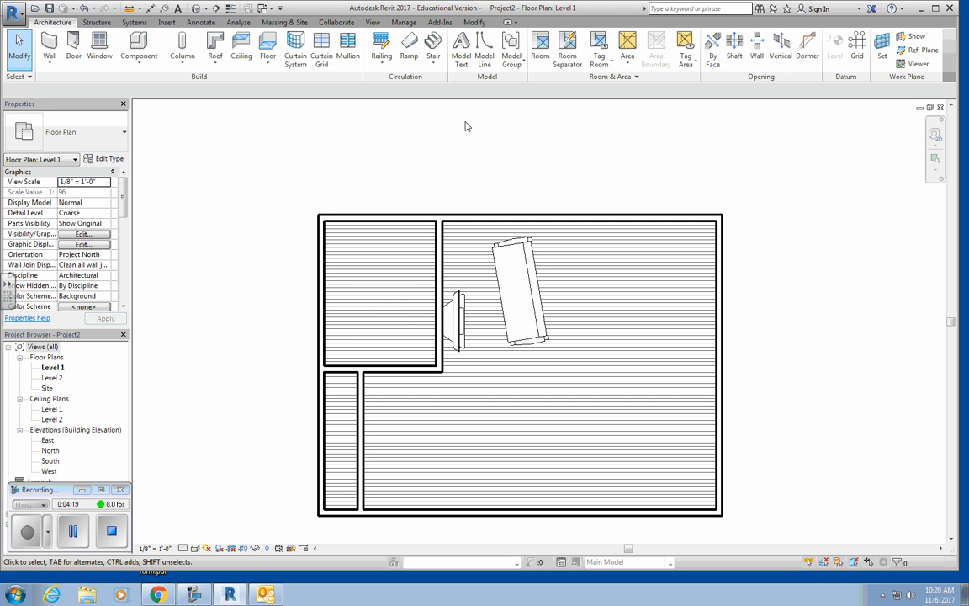
- Open the default 3D view with a close-up of the TV and TV stand
{"action": "left_click", "coordinate": [373, 22]}
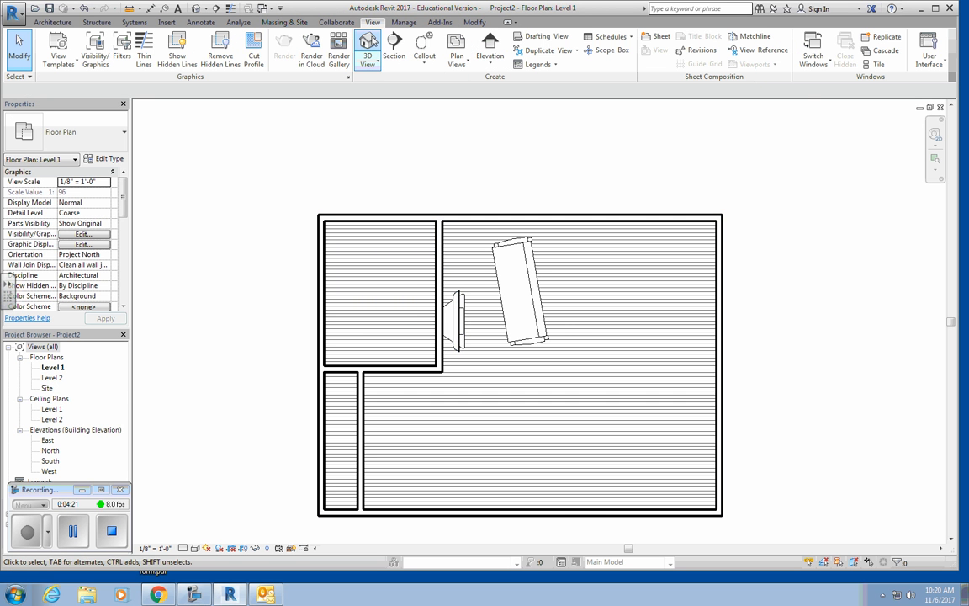
{"action": "left_click", "coordinate": [368, 44]}
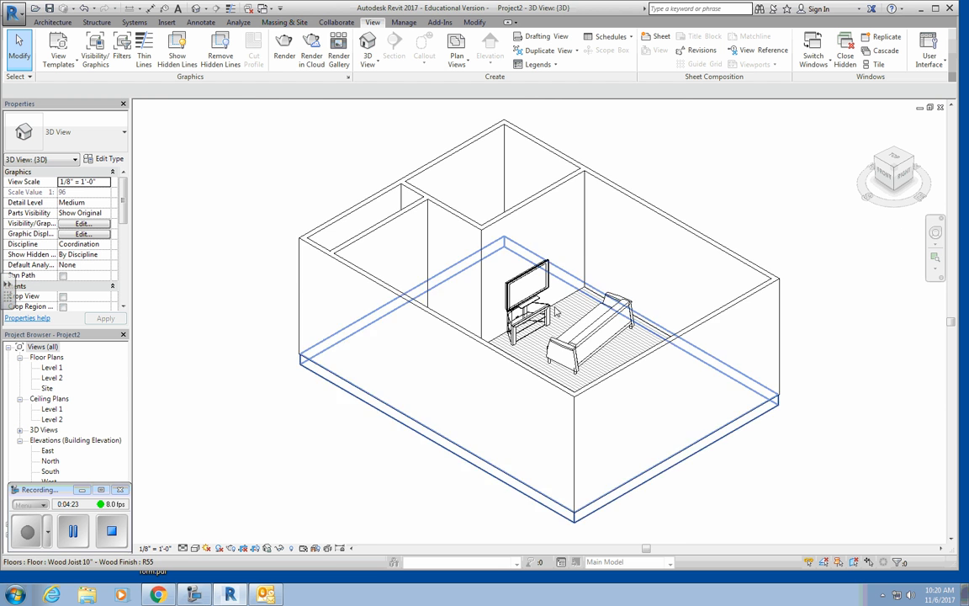
{"action": "scroll", "coordinate": [552, 310], "scroll_direction": "up", "scroll_amount": 5}
{"action": "scroll", "coordinate": [555, 312], "scroll_direction": "up", "scroll_amount": 1}
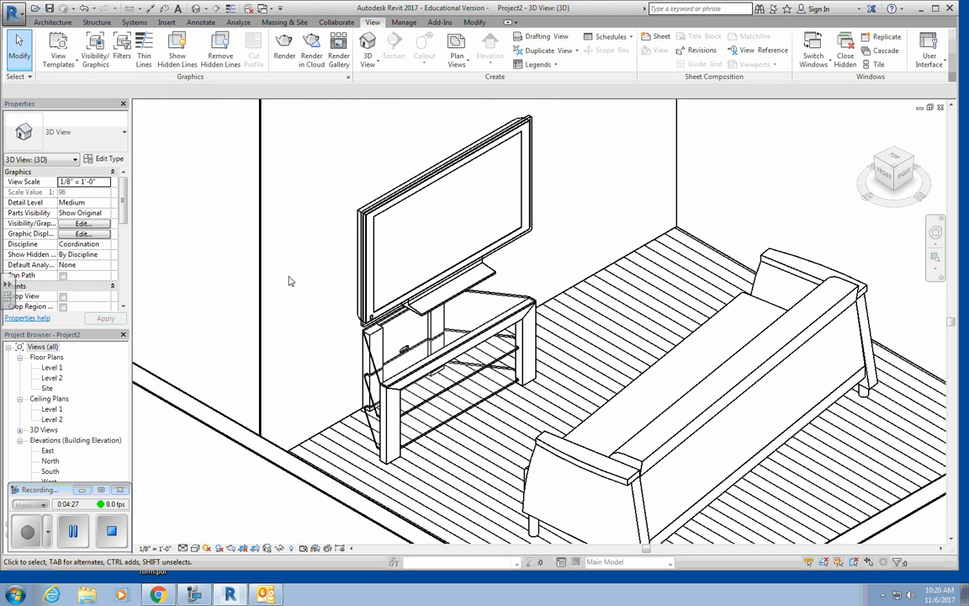
- Set the flat-screen TV's offset to 2' 6"
{"action": "left_click", "coordinate": [396, 284]}
{"action": "left_click", "coordinate": [82, 202]}
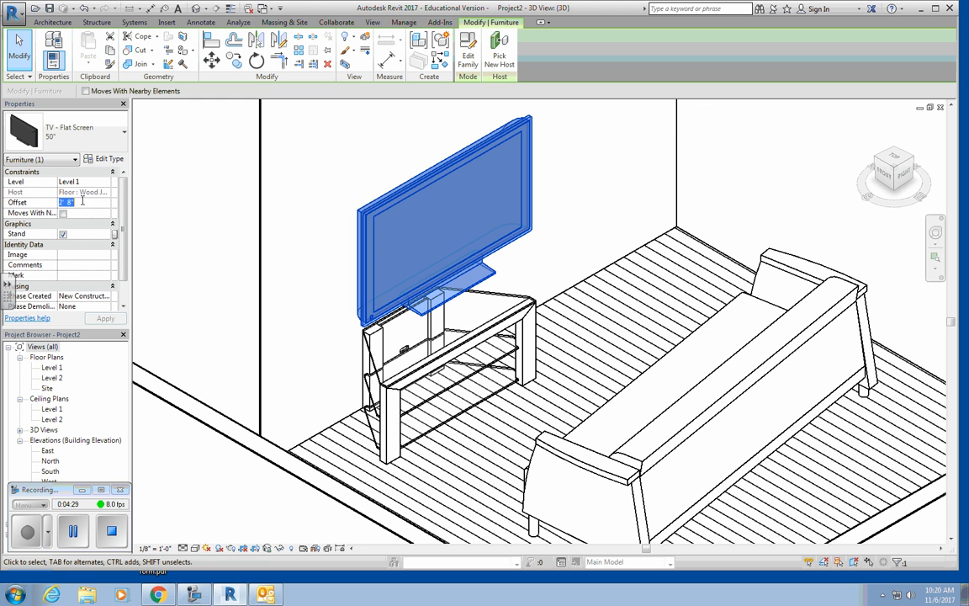
{"action": "type", "text": "2-6"}
{"action": "key", "text": "Return"}
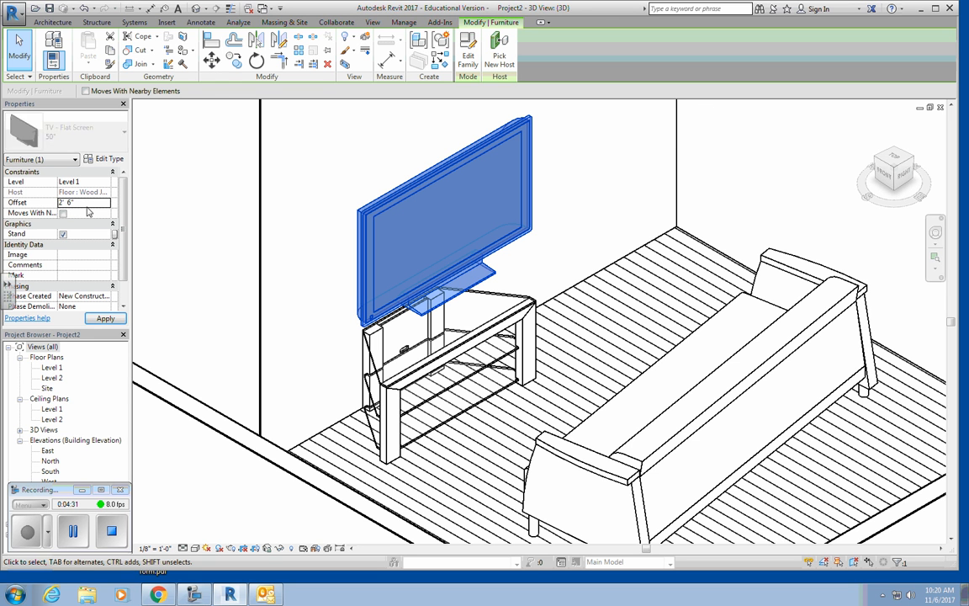
{"action": "left_click", "coordinate": [101, 319]}
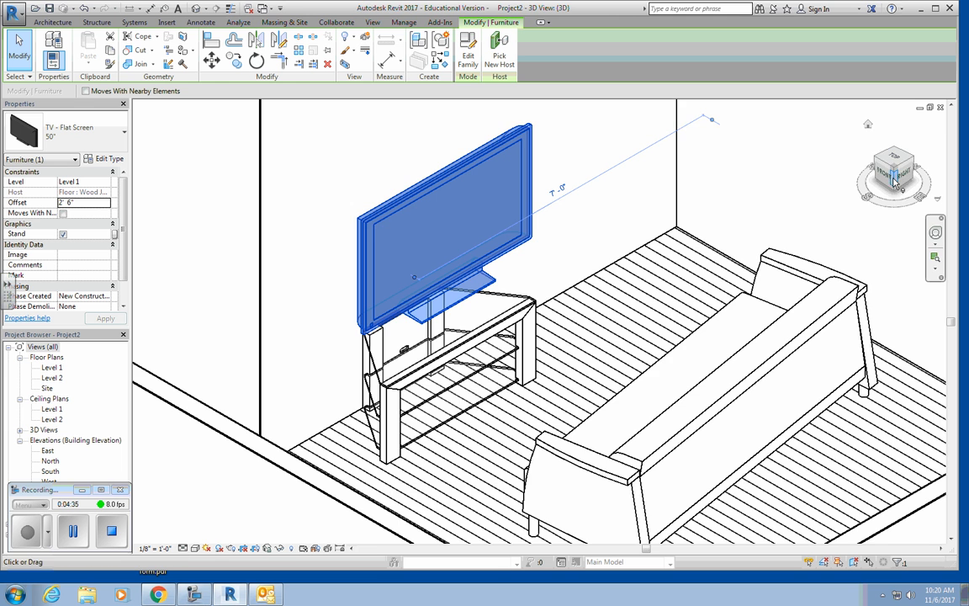
- Set the flat-screen TV's offset to 1' 8" to lower it onto the TV stand
{"action": "left_click_drag", "start_coordinate": [899, 176], "coordinate": [865, 151]}
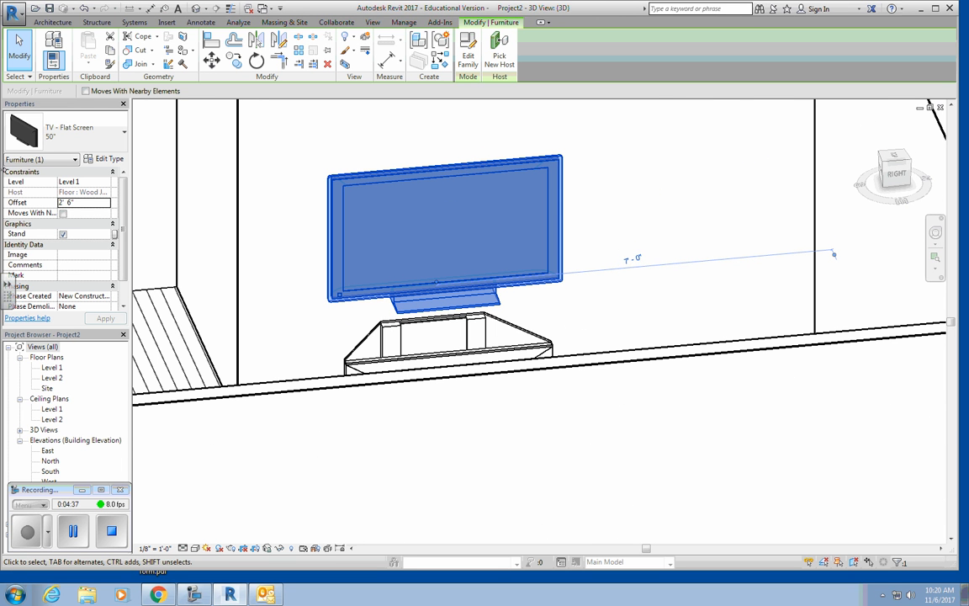
{"action": "left_click", "coordinate": [88, 202]}
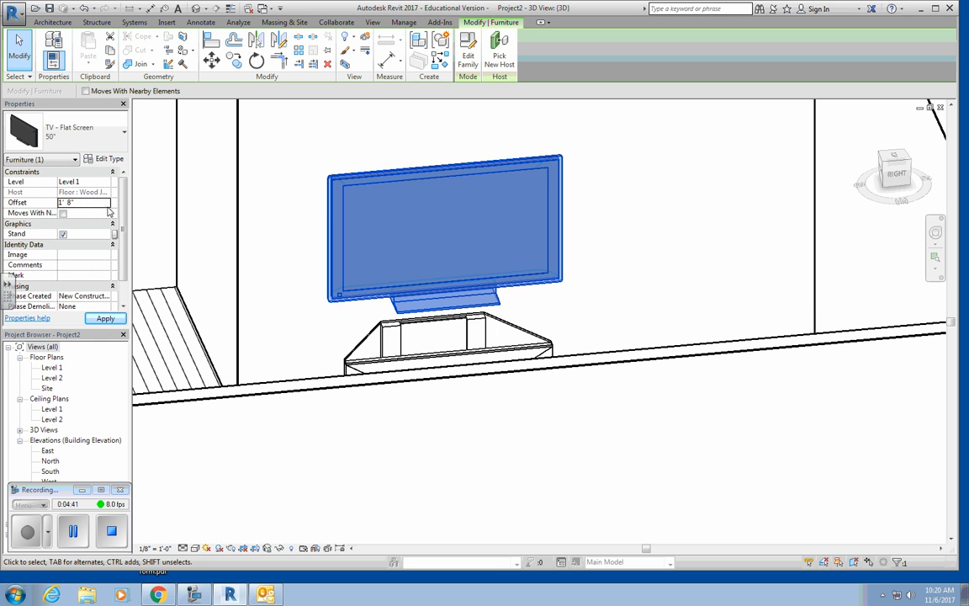
{"action": "left_click", "coordinate": [105, 320]}
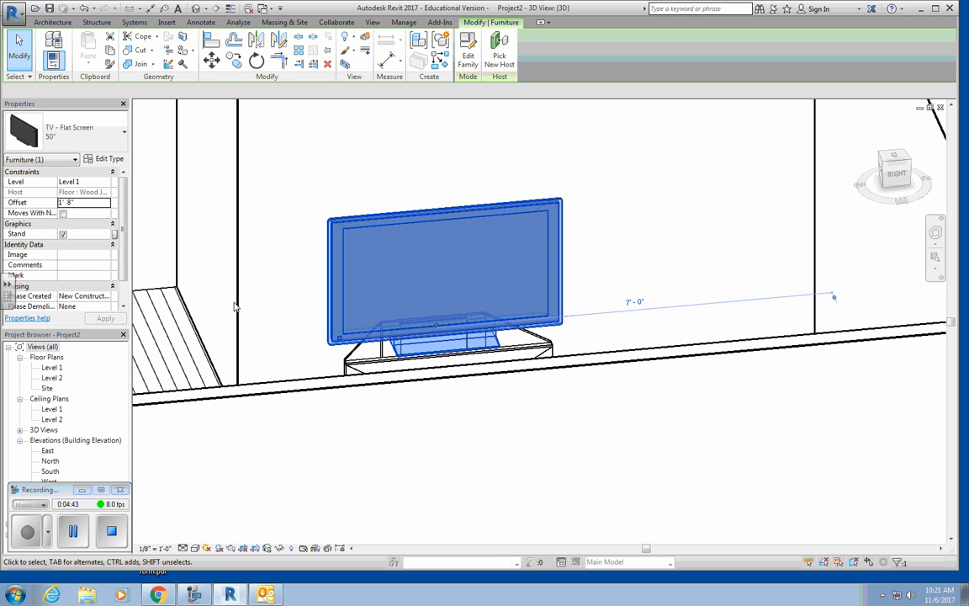
{"action": "left_click", "coordinate": [614, 323]}
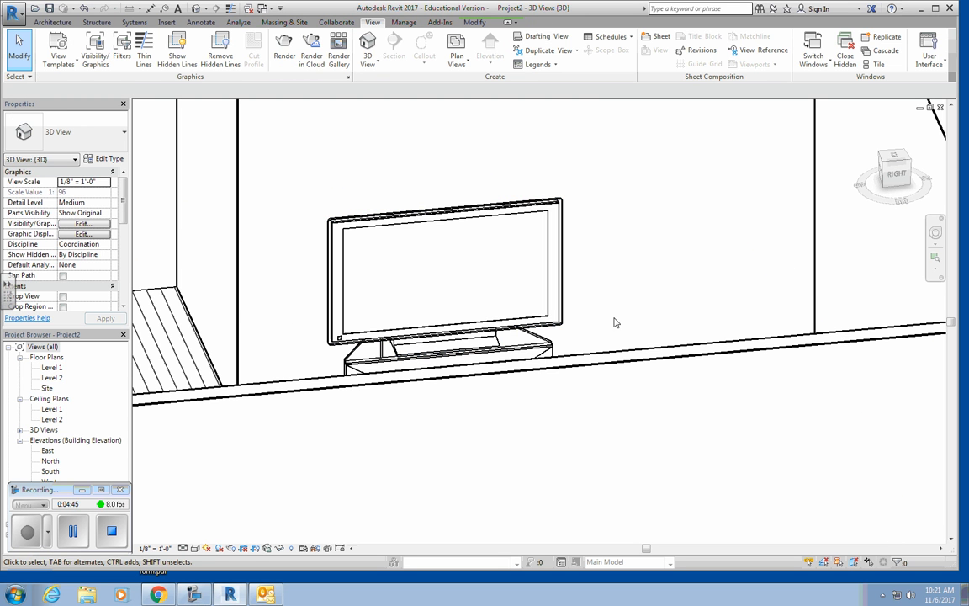
- Set the 3D view's detail level to Fine and its visual style to Realistic
{"action": "left_click_drag", "start_coordinate": [887, 164], "coordinate": [898, 181]}
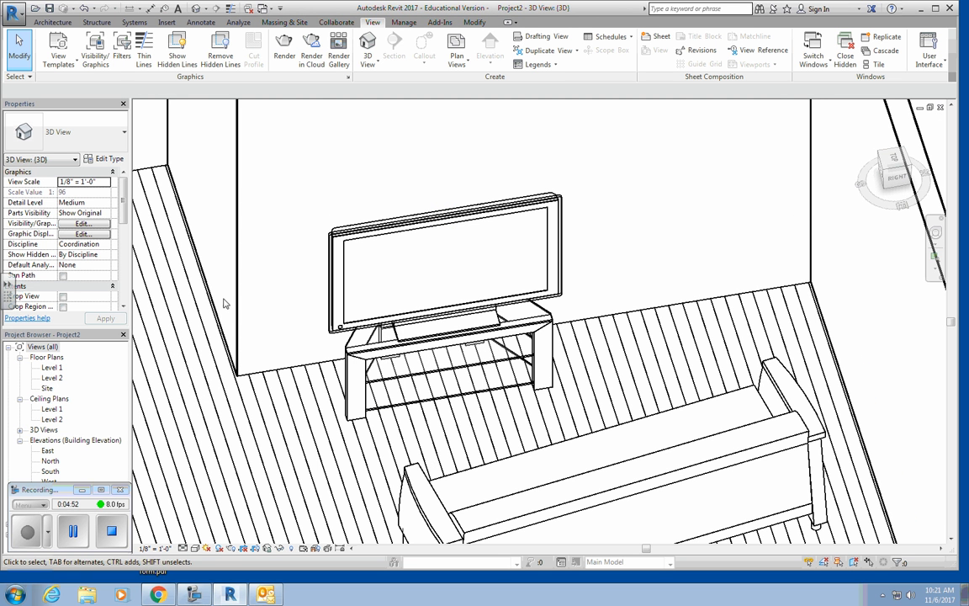
{"action": "left_click", "coordinate": [183, 548]}
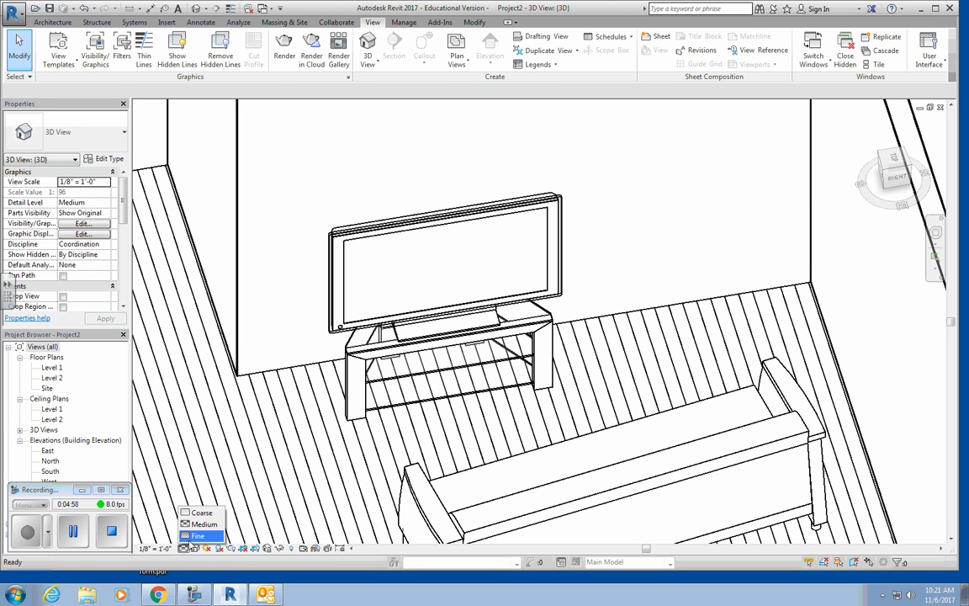
{"action": "left_click", "coordinate": [196, 535]}
{"action": "left_click", "coordinate": [194, 549]}
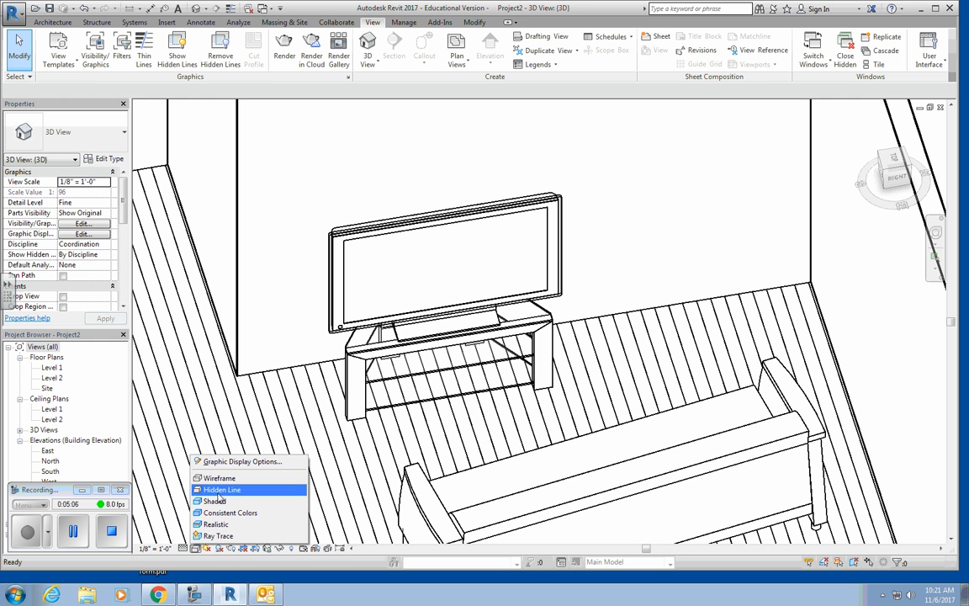
{"action": "left_click", "coordinate": [217, 525]}
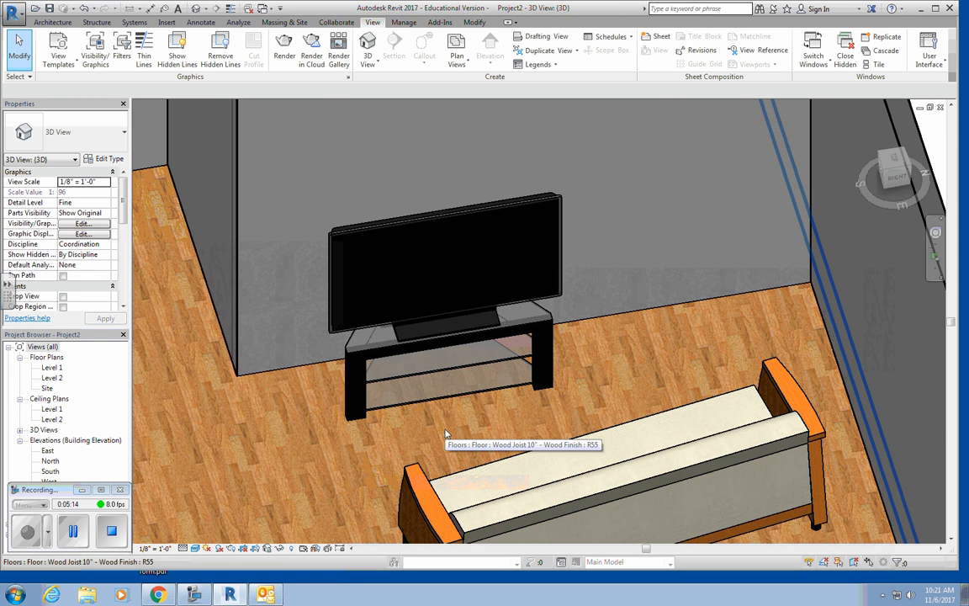
- Move the sofa, TV stand and flat-screen TV toward the room's north wall, with the TV centred on the stand
{"action": "scroll", "coordinate": [446, 434], "scroll_direction": "down", "scroll_amount": 3}
{"action": "scroll", "coordinate": [447, 434], "scroll_direction": "down", "scroll_amount": 3}
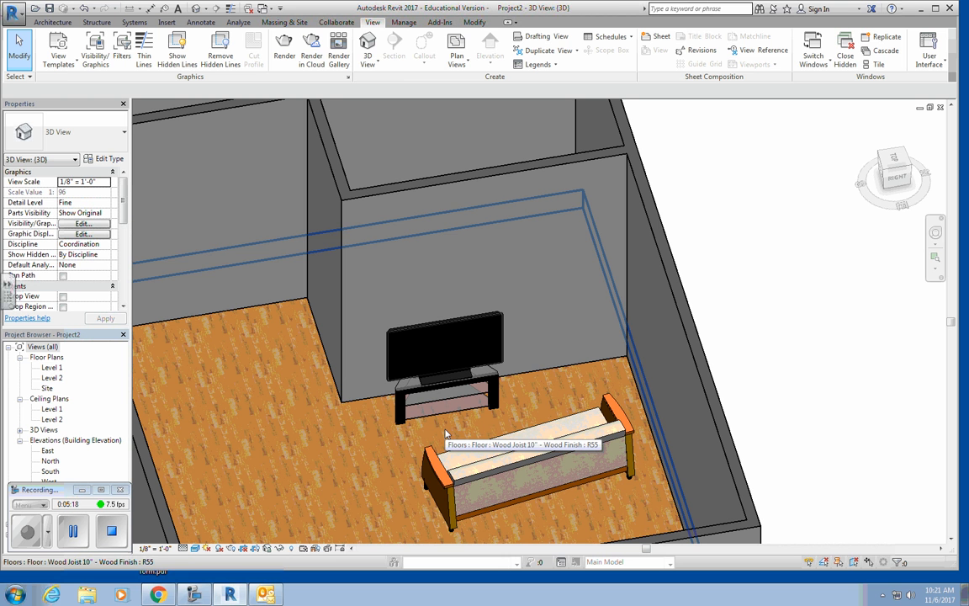
{"action": "left_click_drag", "start_coordinate": [553, 461], "coordinate": [574, 478]}
{"action": "left_click_drag", "start_coordinate": [478, 385], "coordinate": [535, 376]}
{"action": "key", "text": "Escape"}
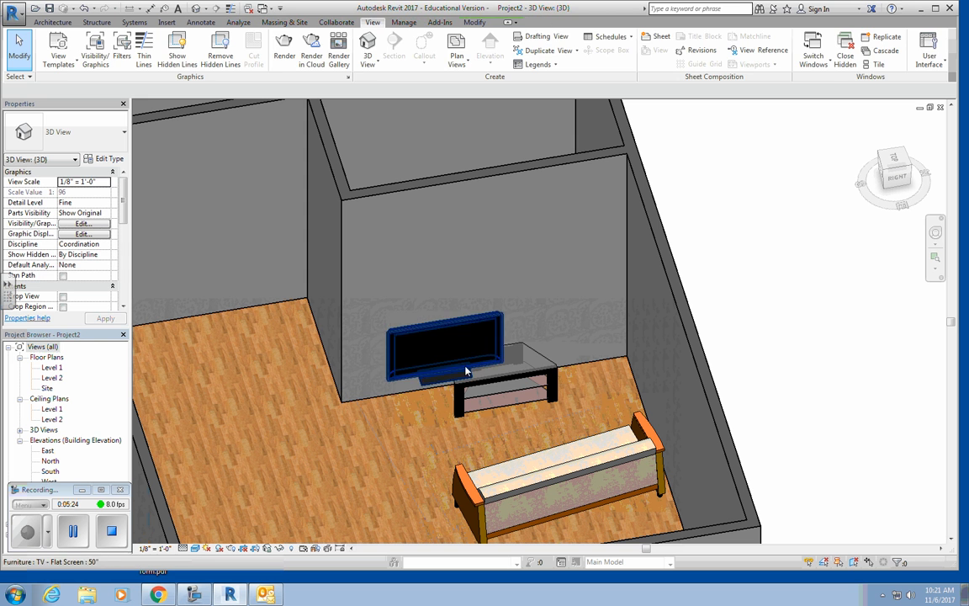
{"action": "left_click_drag", "start_coordinate": [463, 366], "coordinate": [518, 362]}
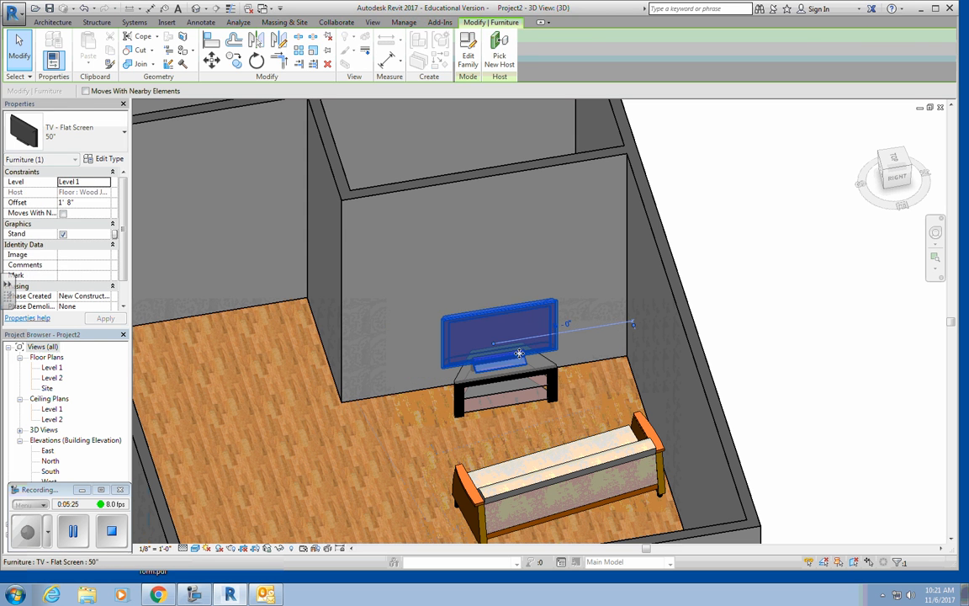
{"action": "left_click", "coordinate": [800, 372]}
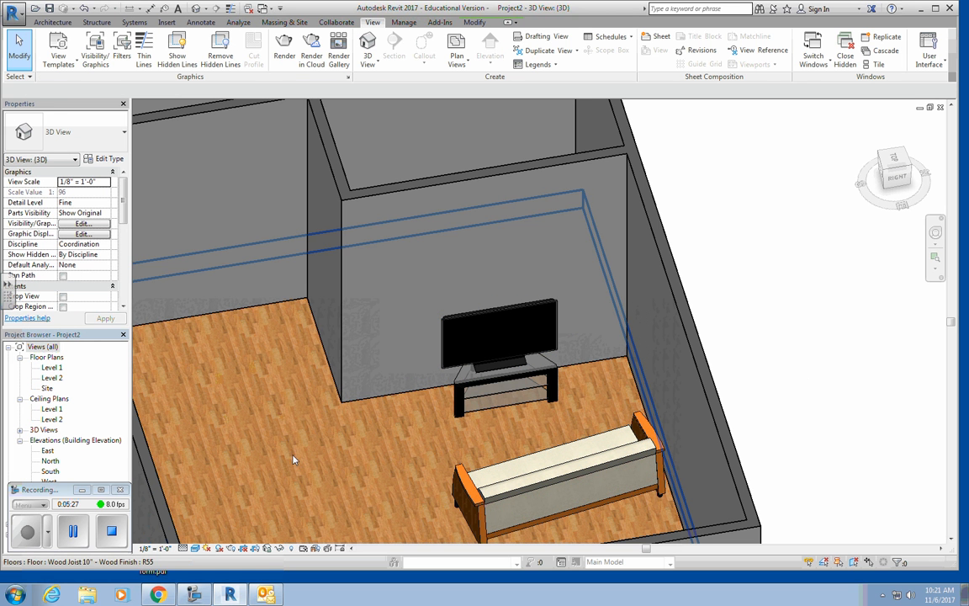
- Return to the Level 1 floor plan and load Bed-Shaker.rfa from the Furniture library's Beds folder for placement
{"action": "double_click", "coordinate": [50, 368]}
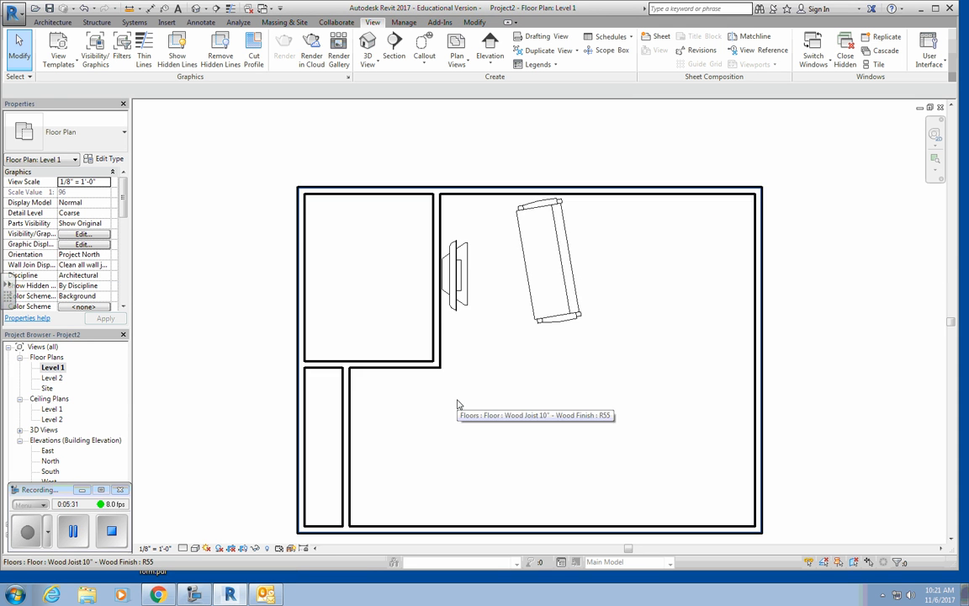
{"action": "scroll", "coordinate": [459, 405], "scroll_direction": "down", "scroll_amount": 1}
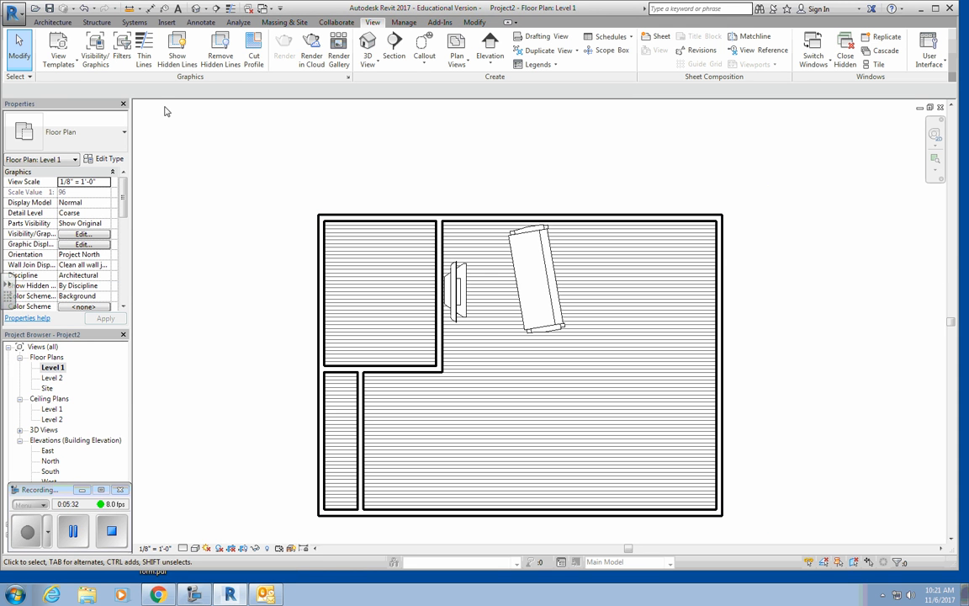
{"action": "left_click", "coordinate": [52, 22]}
{"action": "left_click", "coordinate": [137, 40]}
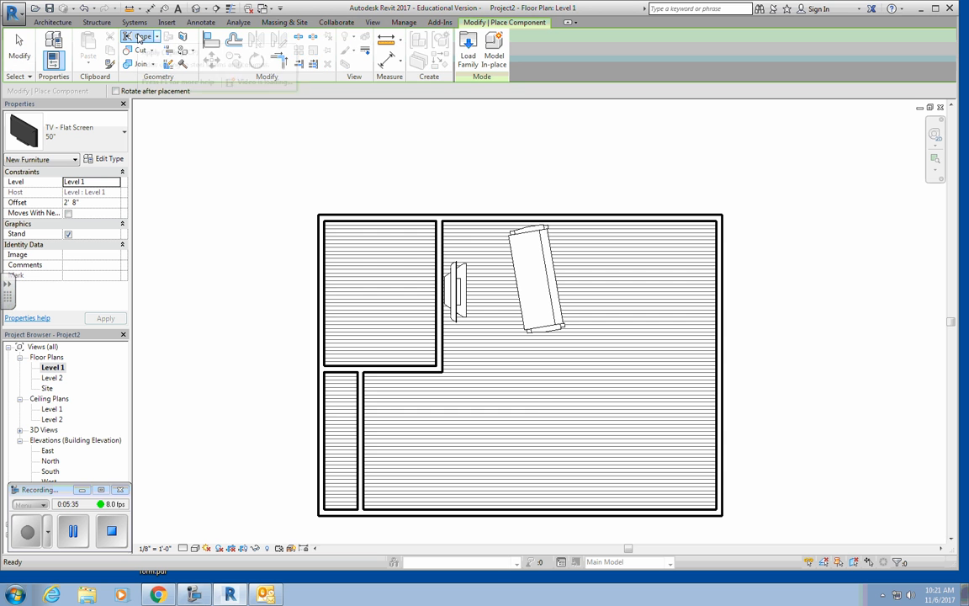
{"action": "left_click", "coordinate": [472, 59]}
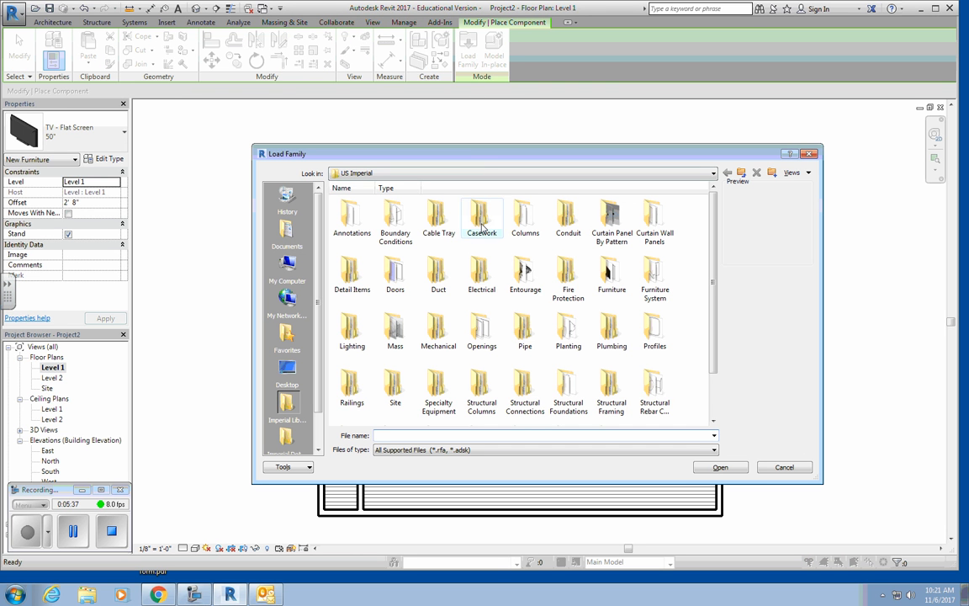
{"action": "double_click", "coordinate": [604, 282]}
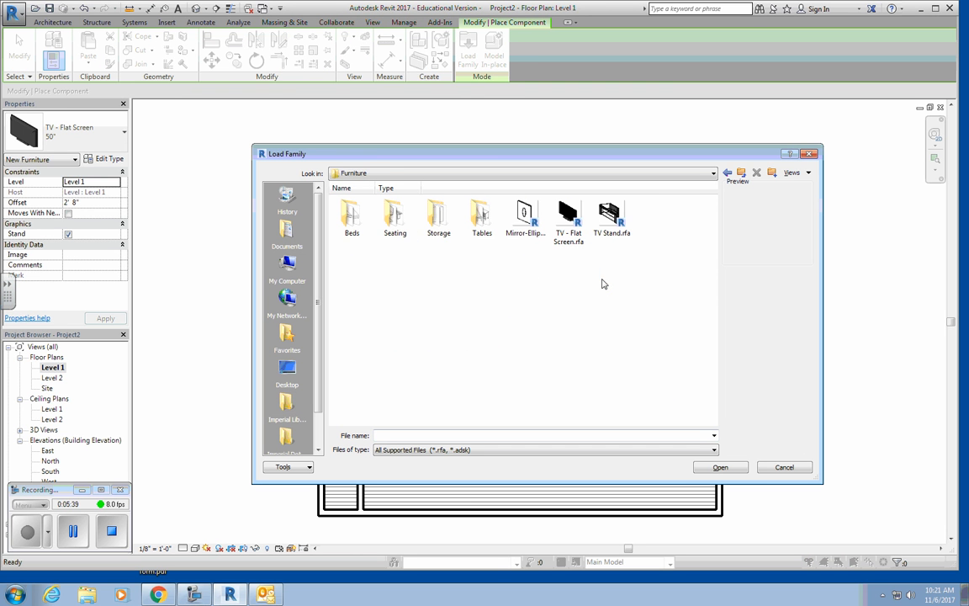
{"action": "double_click", "coordinate": [351, 217]}
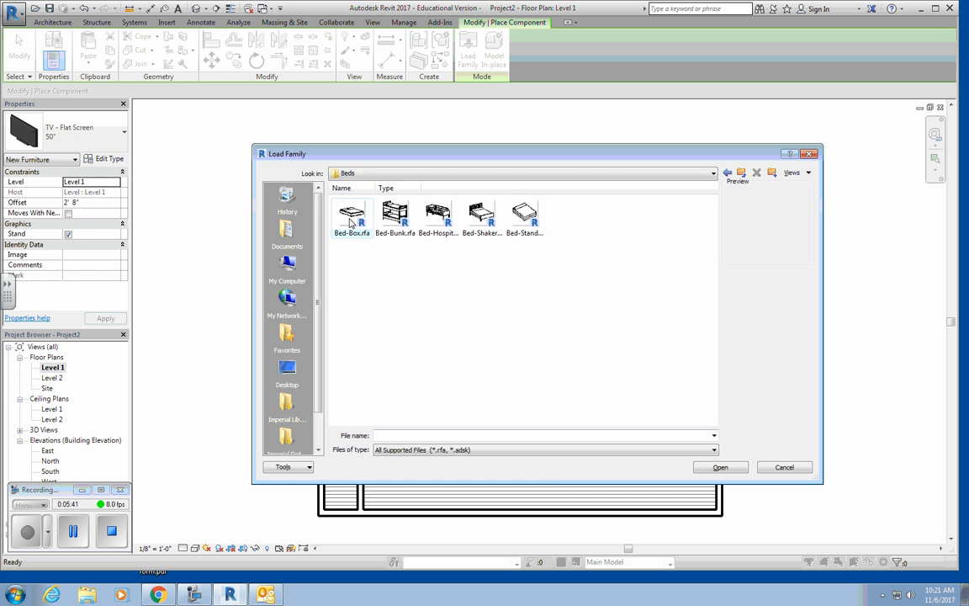
{"action": "left_click", "coordinate": [482, 217]}
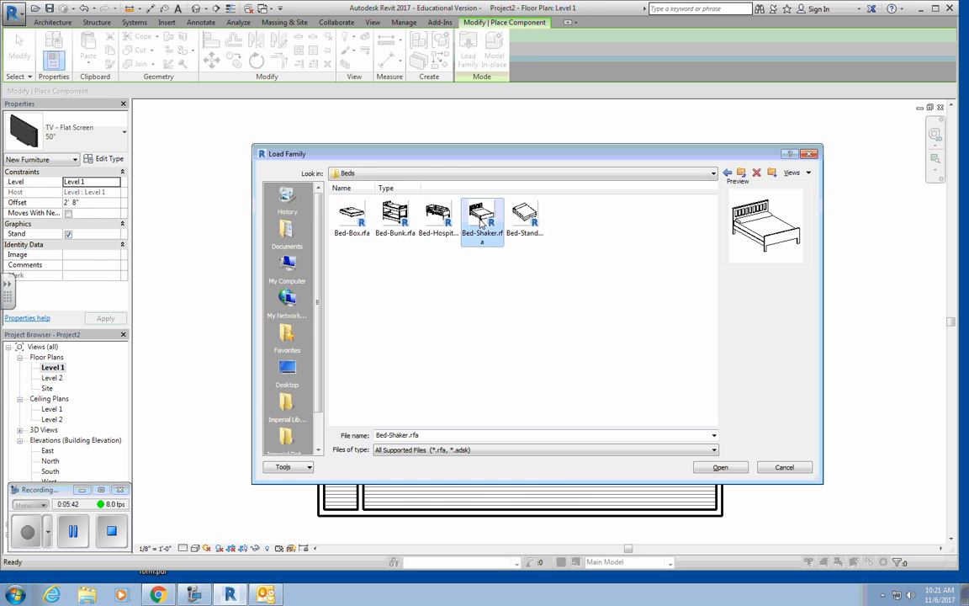
{"action": "left_click", "coordinate": [733, 469]}
- Place a King 78" x 83" Bed-Shaker in the main room's lower-right corner, rotated so its pillow end is against the lower wall
{"action": "left_click", "coordinate": [118, 138]}
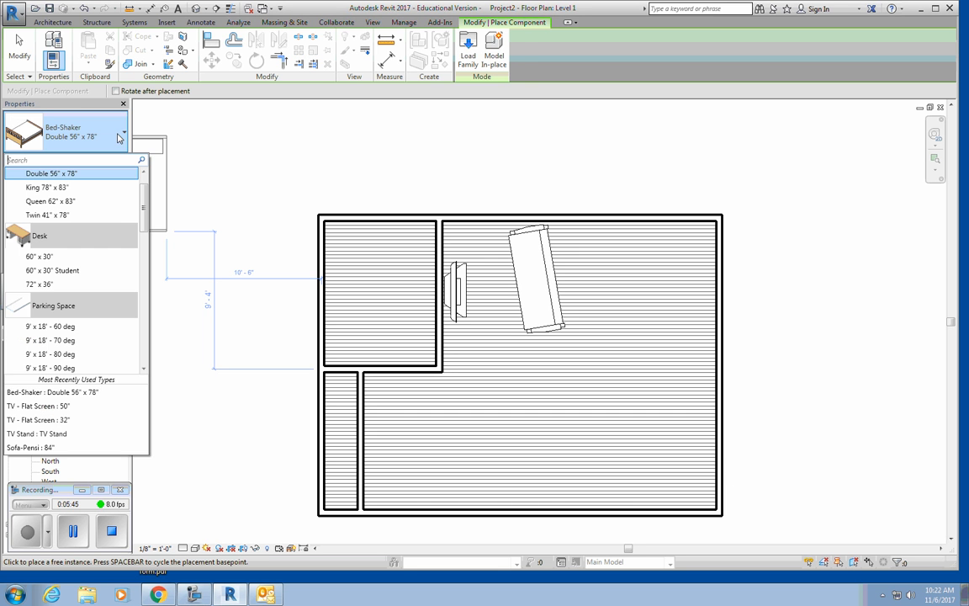
{"action": "left_click", "coordinate": [57, 188]}
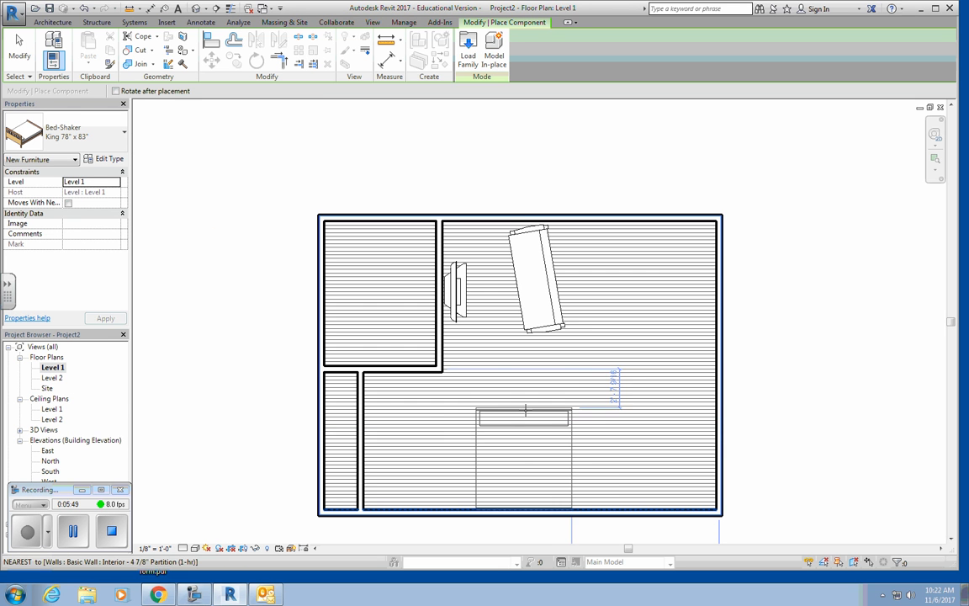
{"action": "key", "text": "space"}
{"action": "key", "text": "space"}
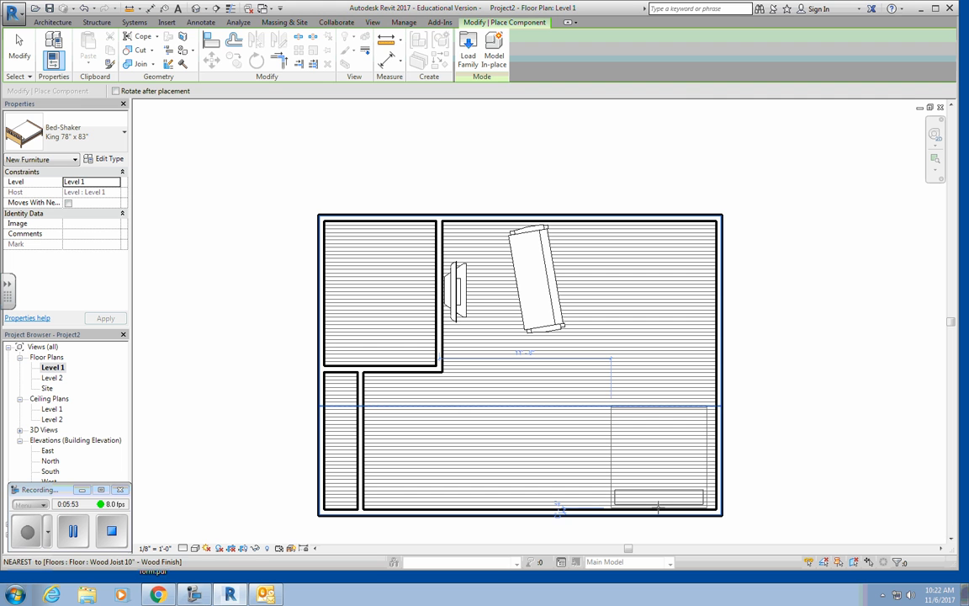
{"action": "left_click", "coordinate": [659, 506]}
{"action": "key", "text": "Escape"}
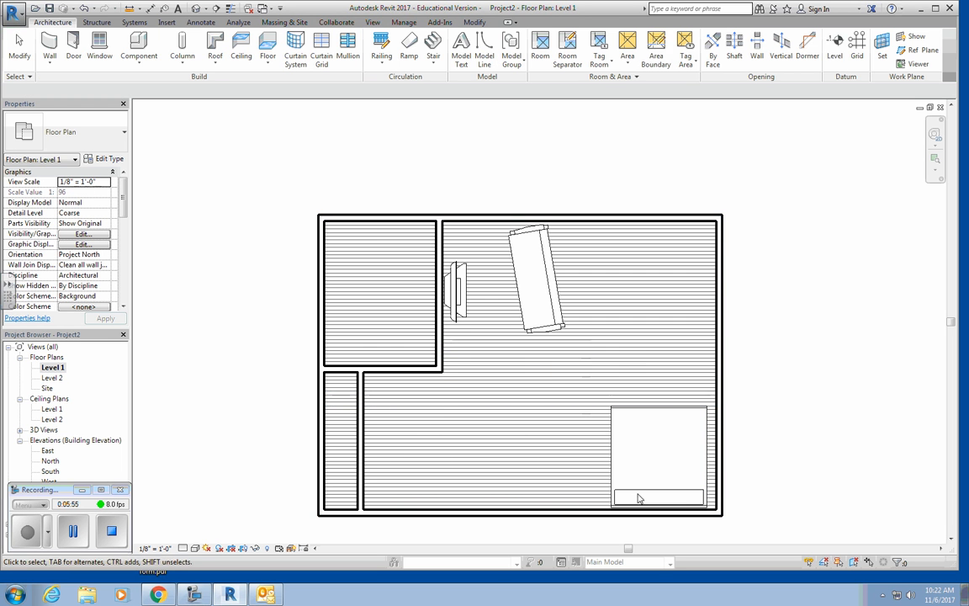
- Load the Lavatory - Vanity.rfa family from the US Imperial library's Plumbing > MEP > Fixtures > Lavatories folder for placement
{"action": "left_click", "coordinate": [138, 46]}
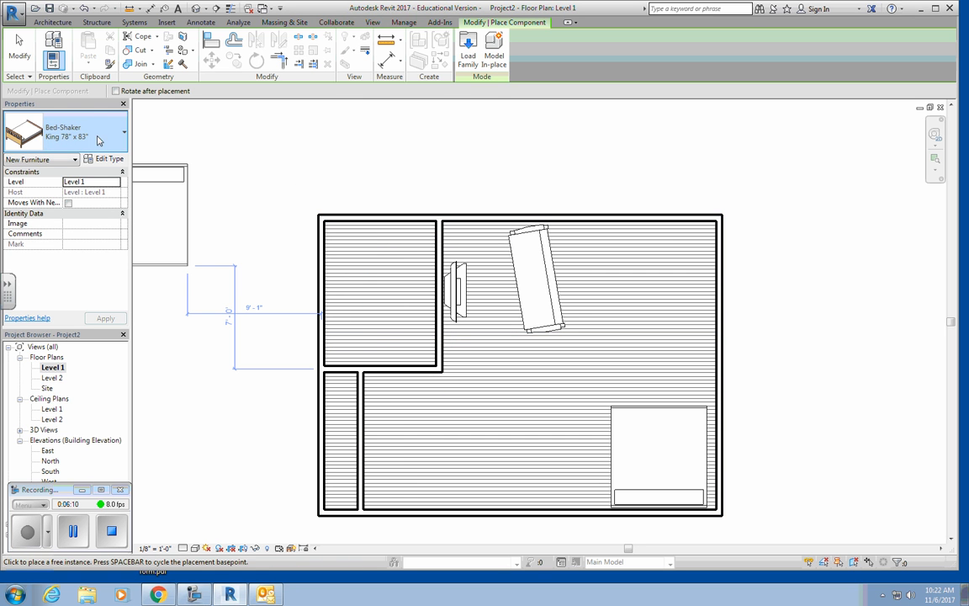
{"action": "left_click", "coordinate": [468, 52]}
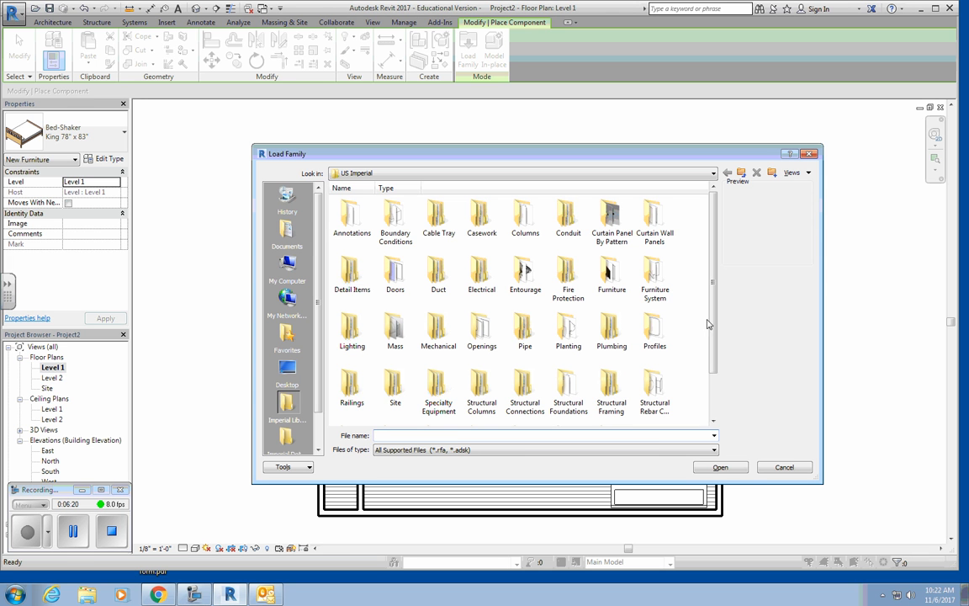
{"action": "double_click", "coordinate": [613, 337]}
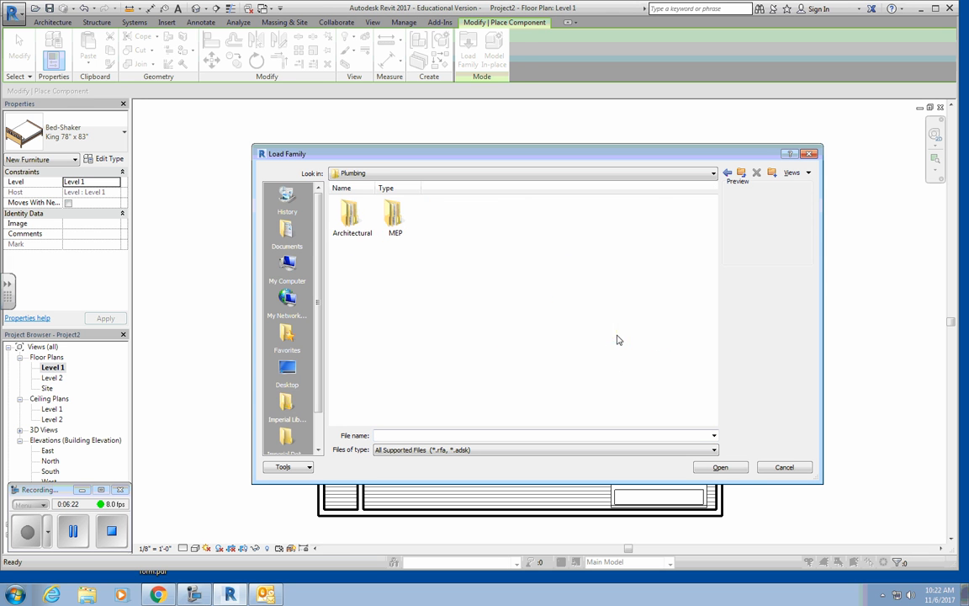
{"action": "double_click", "coordinate": [396, 216]}
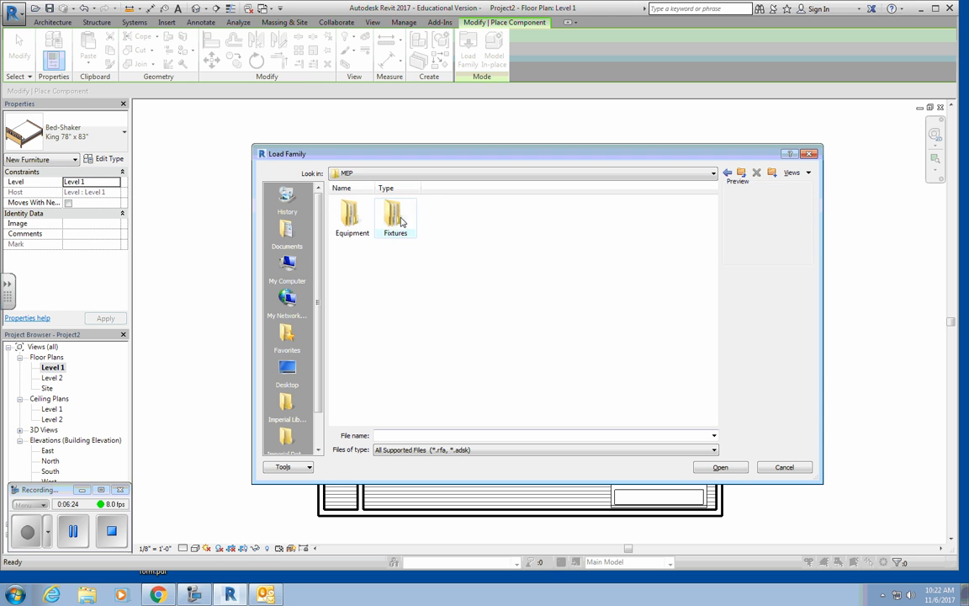
{"action": "double_click", "coordinate": [395, 217]}
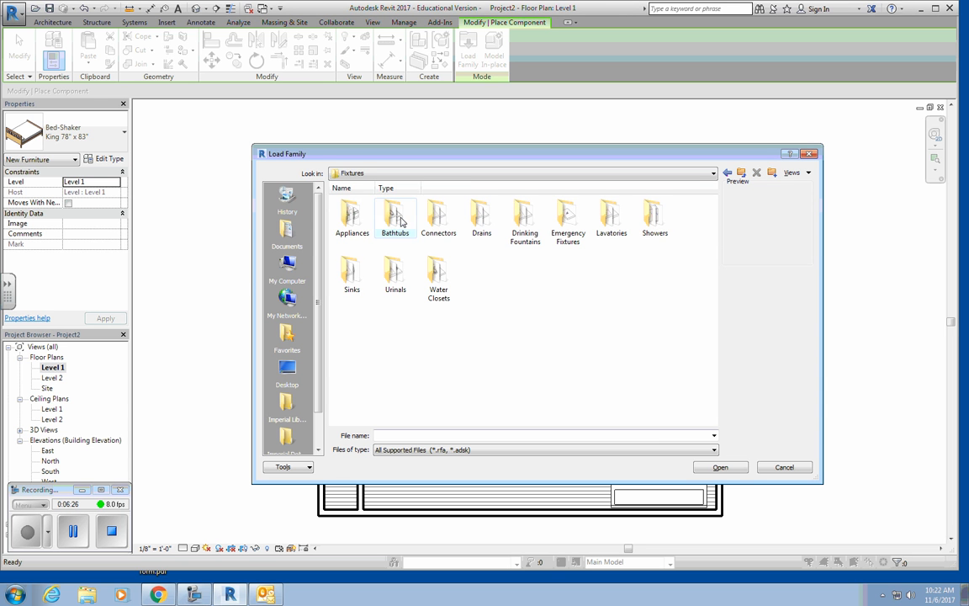
{"action": "double_click", "coordinate": [611, 220]}
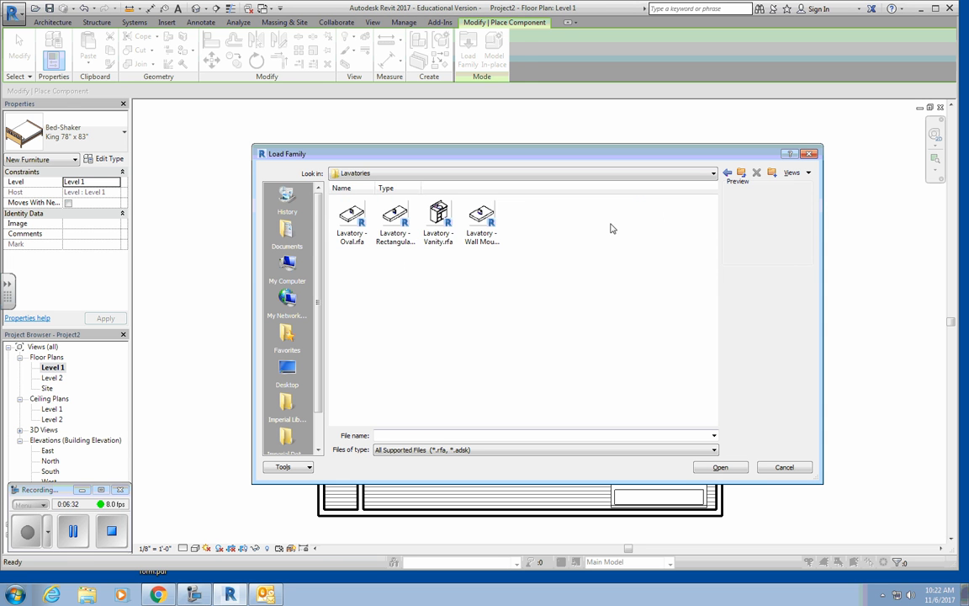
{"action": "left_click", "coordinate": [439, 220]}
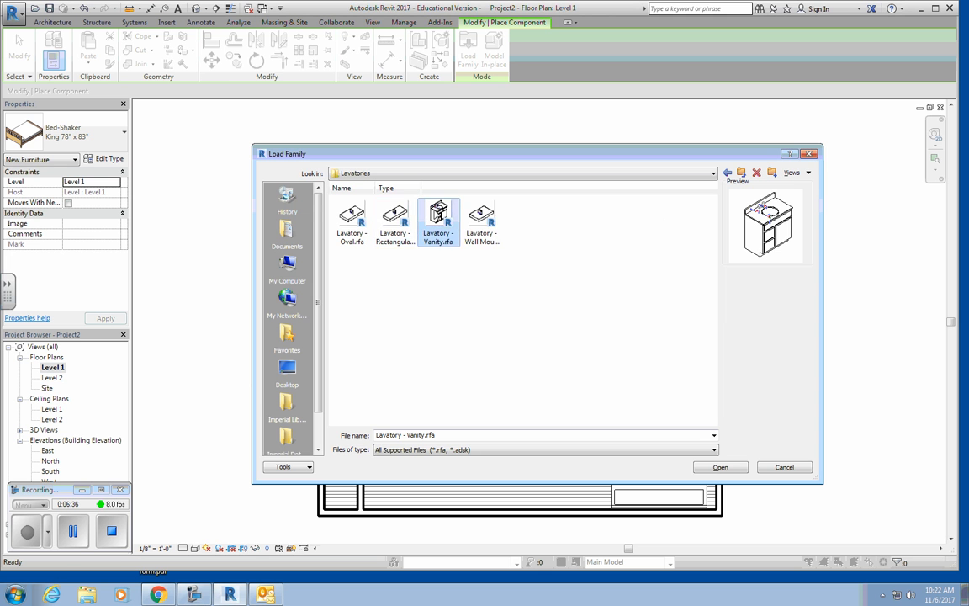
{"action": "left_click", "coordinate": [708, 468]}
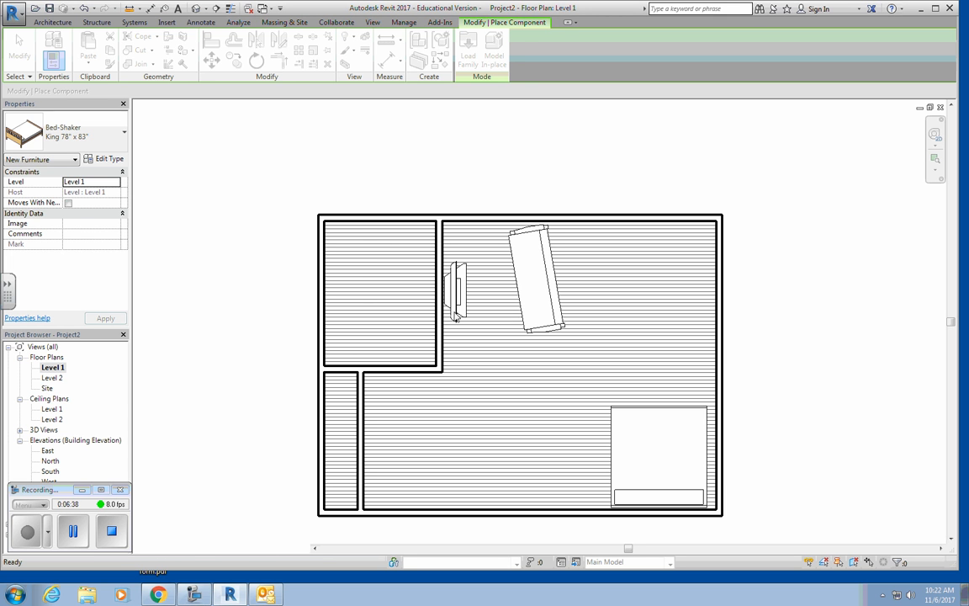
- Place the 30"x18" - Private vanity in the lower-left corner of the small upper-left room and finish placing
{"action": "left_click", "coordinate": [329, 345]}
{"action": "key", "text": "Escape"}
{"action": "key", "text": "Escape"}
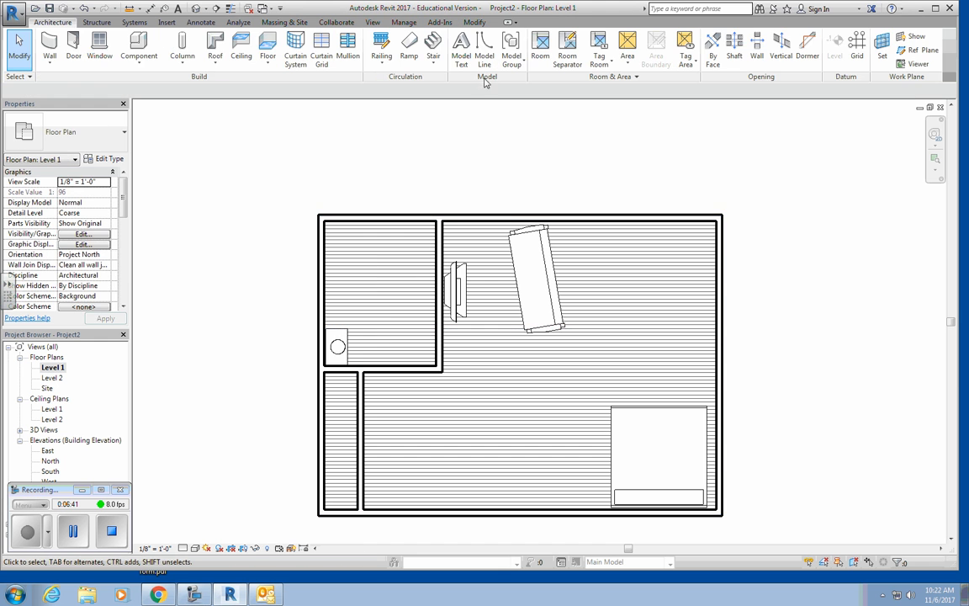
- Load Water Closet - Flush Tank.rfa from the MEP plumbing fixtures' Water Closets folder and place it on the bathroom's west wall, above the vanity
{"action": "left_click", "coordinate": [134, 46]}
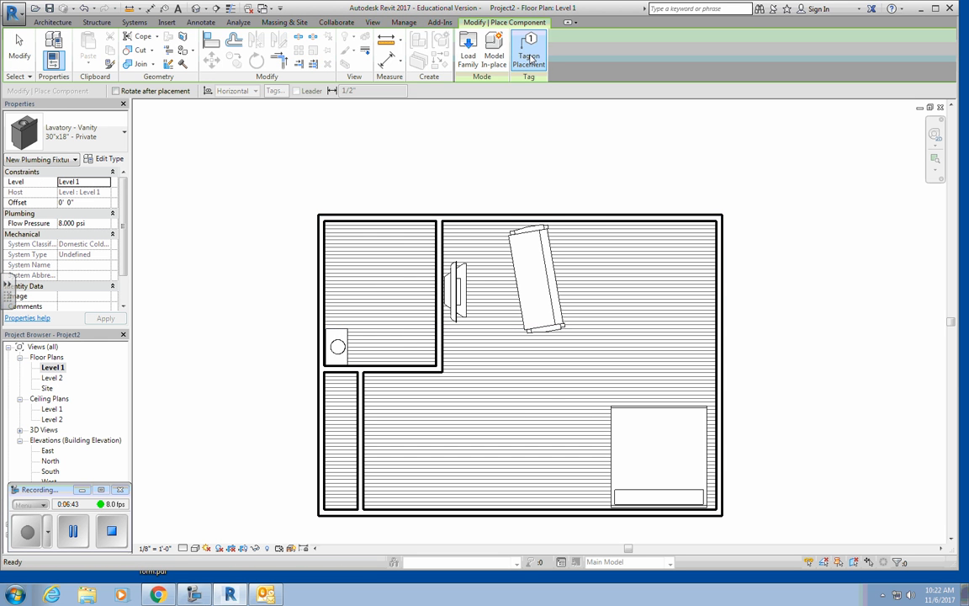
{"action": "left_click", "coordinate": [467, 51]}
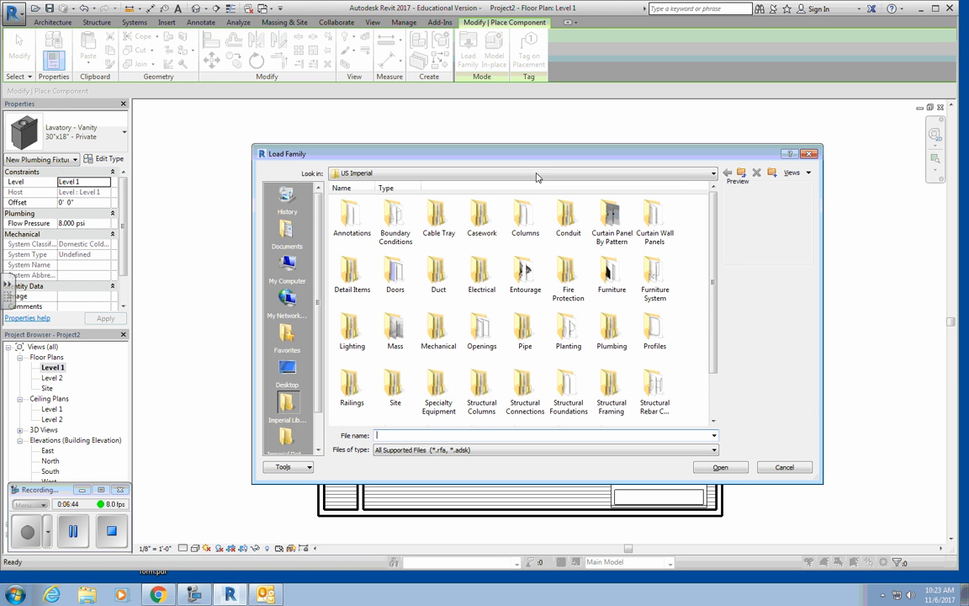
{"action": "double_click", "coordinate": [611, 332]}
{"action": "double_click", "coordinate": [393, 215]}
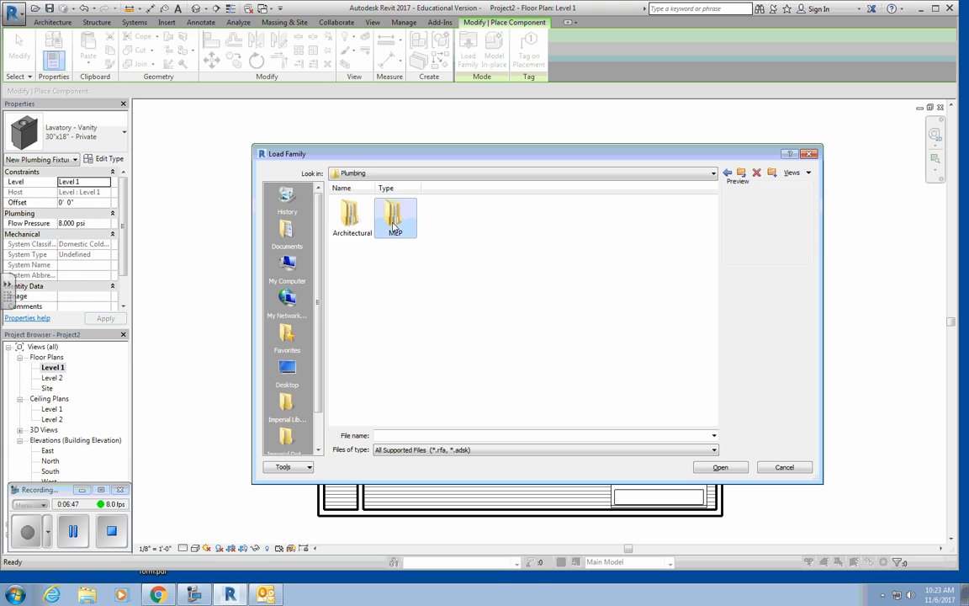
{"action": "double_click", "coordinate": [395, 220]}
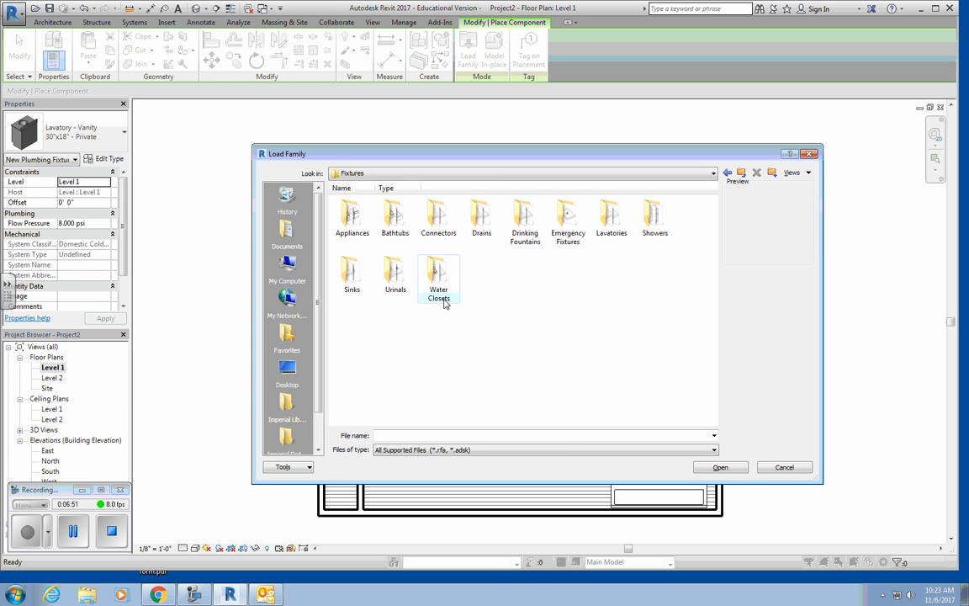
{"action": "double_click", "coordinate": [438, 274]}
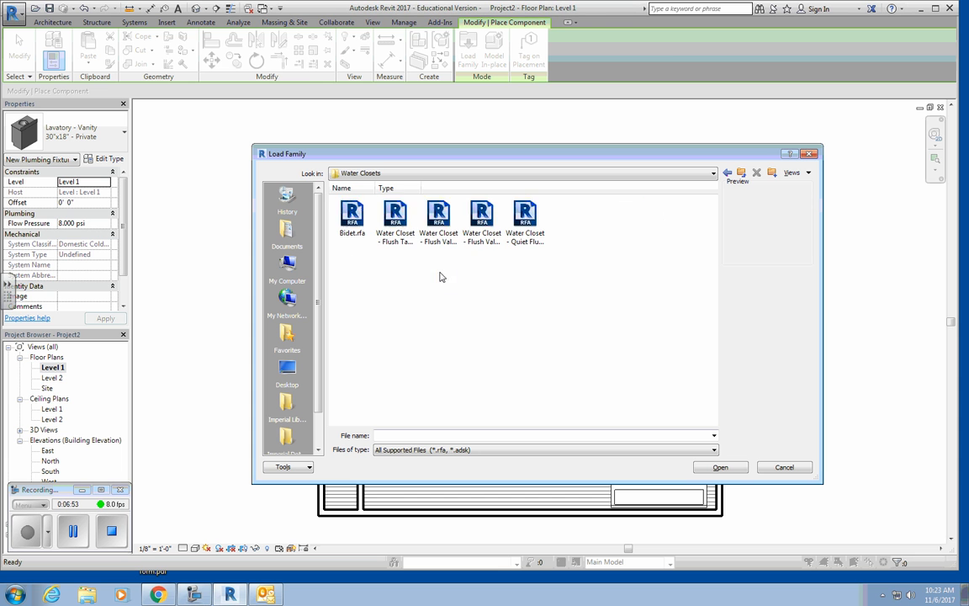
{"action": "left_click", "coordinate": [401, 235]}
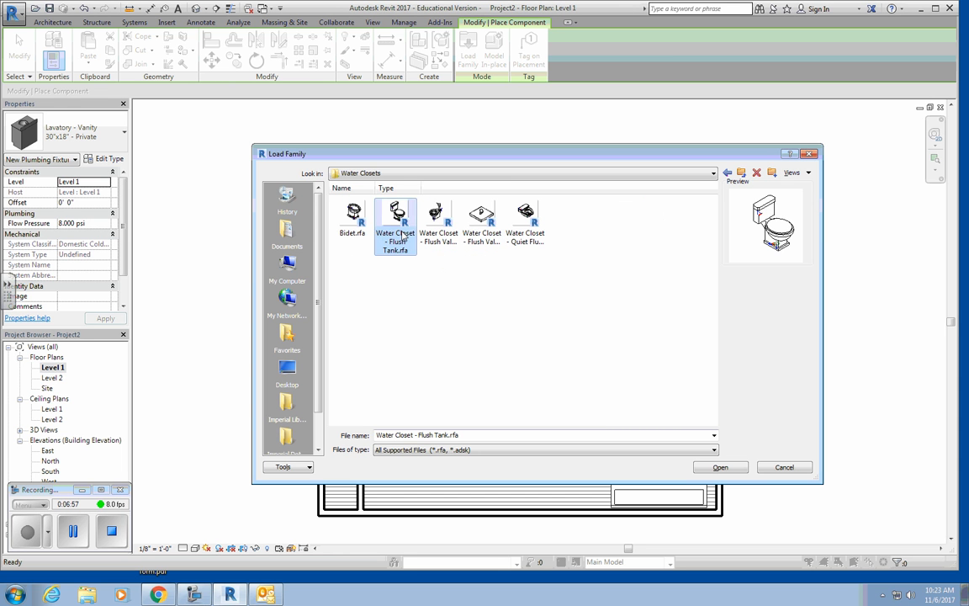
{"action": "left_click", "coordinate": [720, 467]}
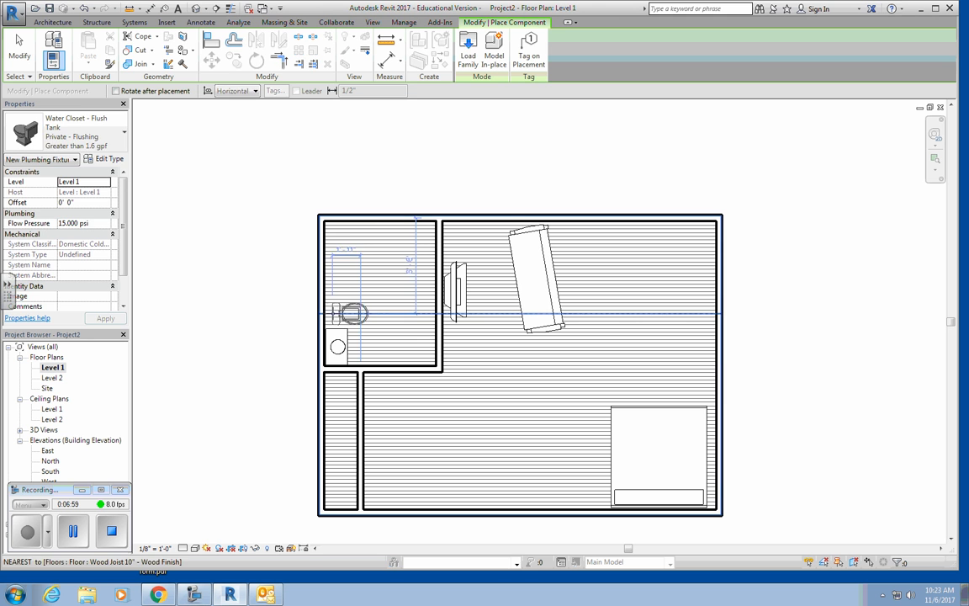
{"action": "left_click", "coordinate": [343, 306]}
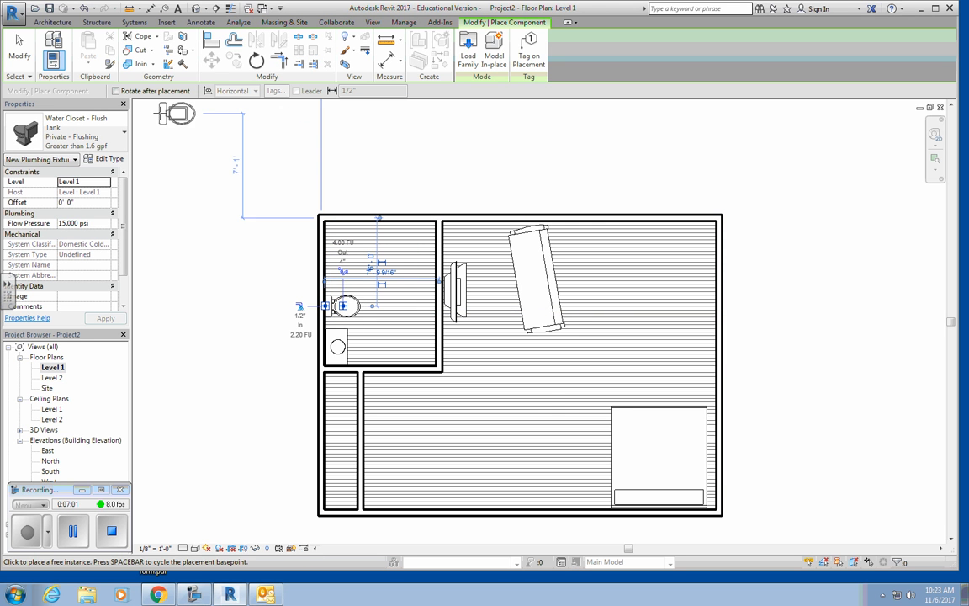
- Load the Shower Stall - Corner.rfa family from the Plumbing > MEP > Fixtures > Showers folder for placement
{"action": "left_click", "coordinate": [468, 49]}
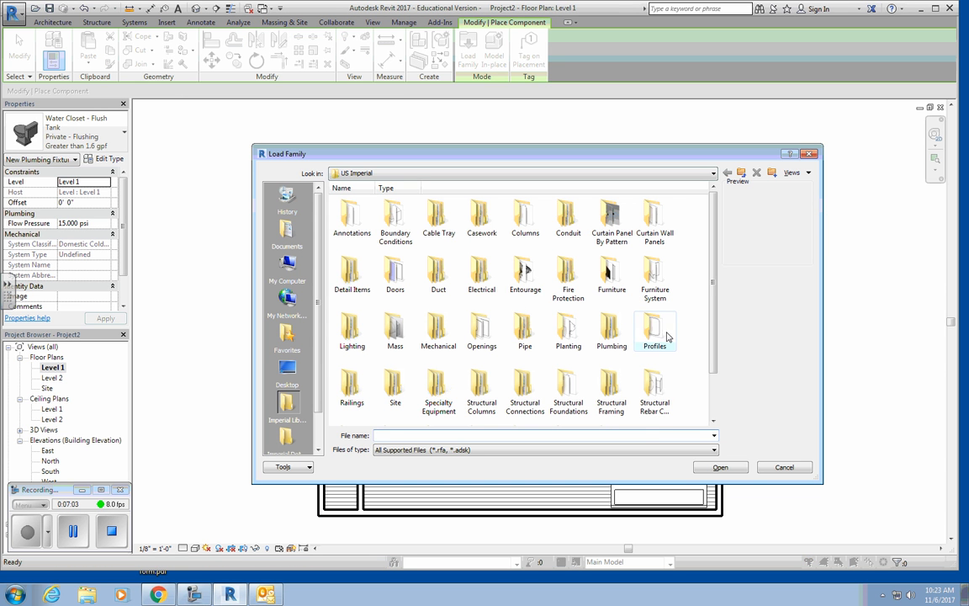
{"action": "double_click", "coordinate": [617, 342]}
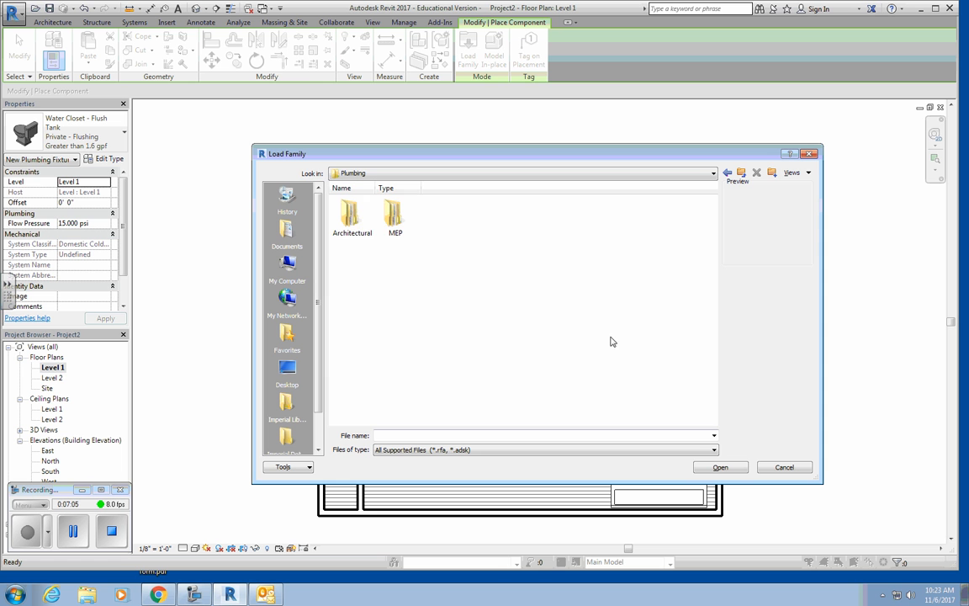
{"action": "double_click", "coordinate": [390, 221]}
{"action": "double_click", "coordinate": [394, 217]}
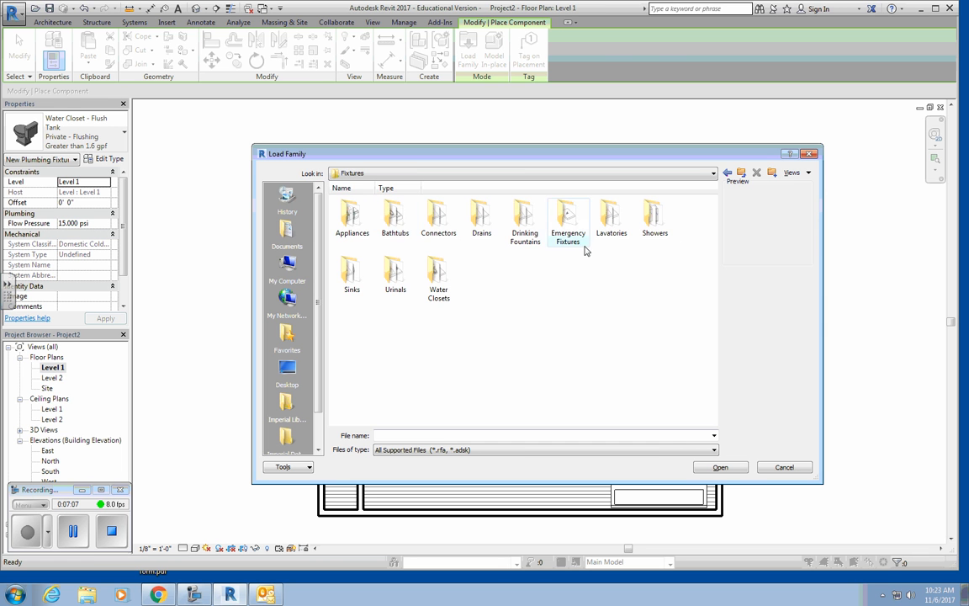
{"action": "double_click", "coordinate": [653, 218]}
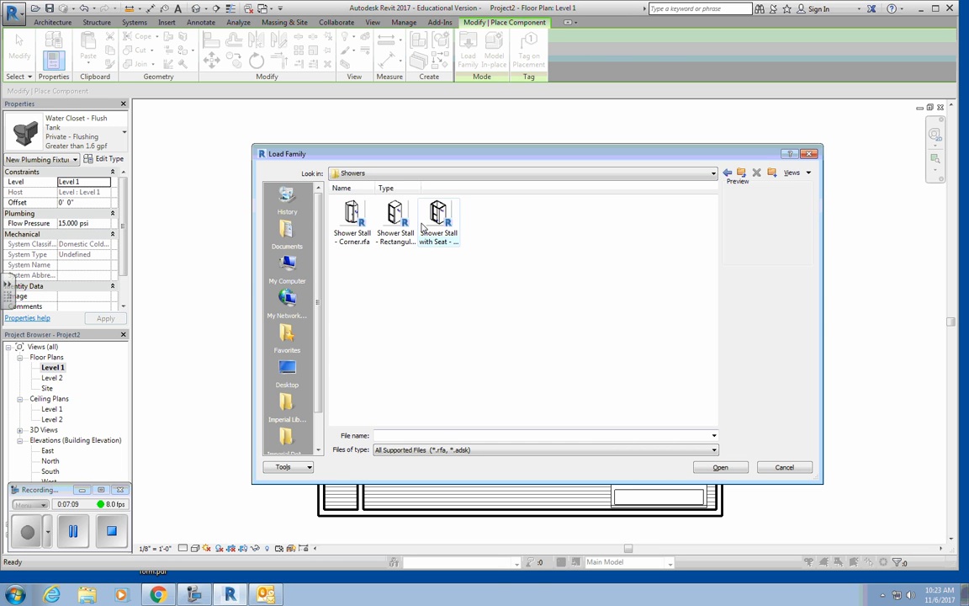
{"action": "left_click", "coordinate": [350, 212]}
{"action": "left_click", "coordinate": [719, 467]}
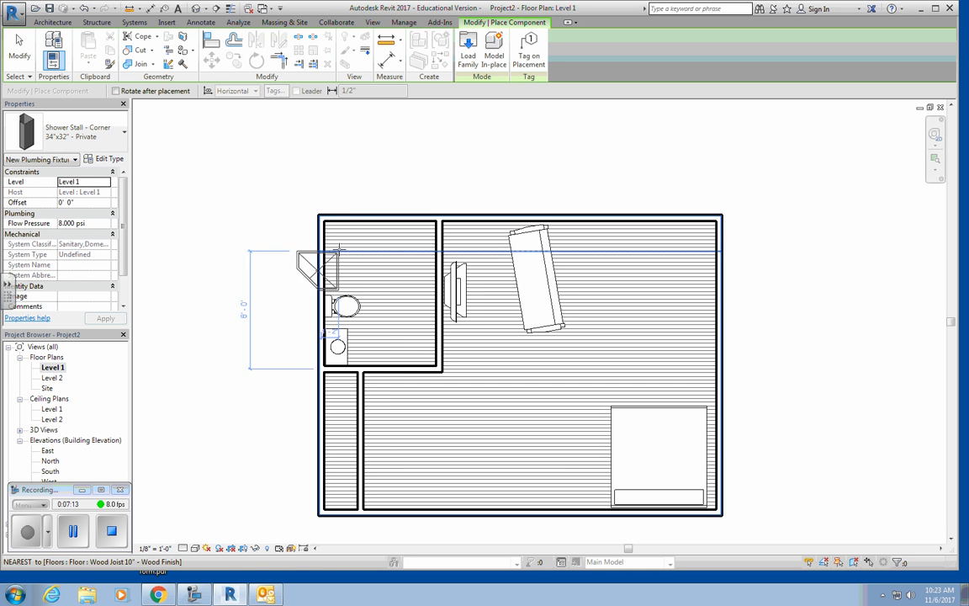
- Place the 34"x32" - Private corner shower stall in the bathroom's upper-left corner and finish placing
{"action": "left_click", "coordinate": [326, 224]}
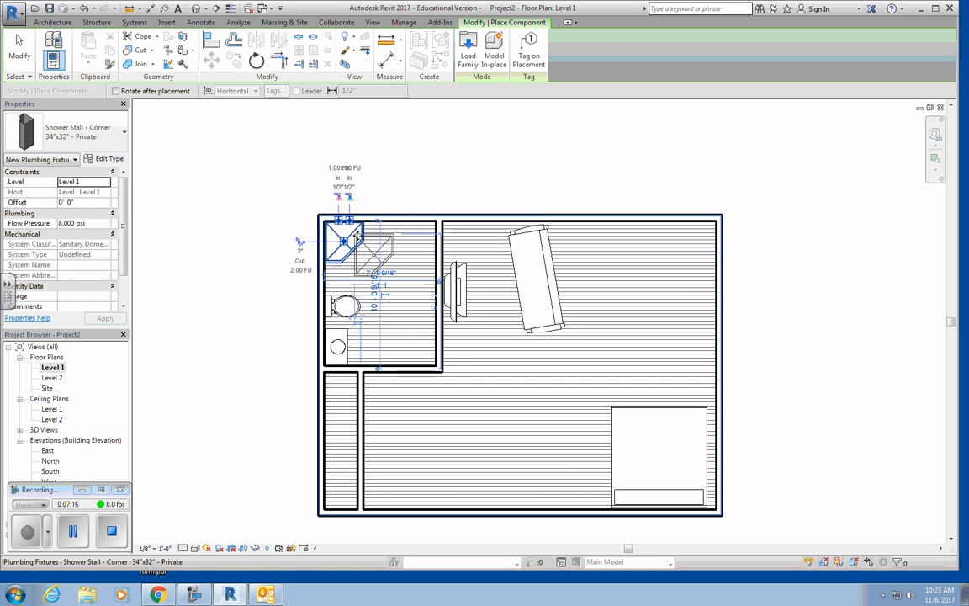
{"action": "key", "text": "Escape"}
{"action": "key", "text": "Escape"}
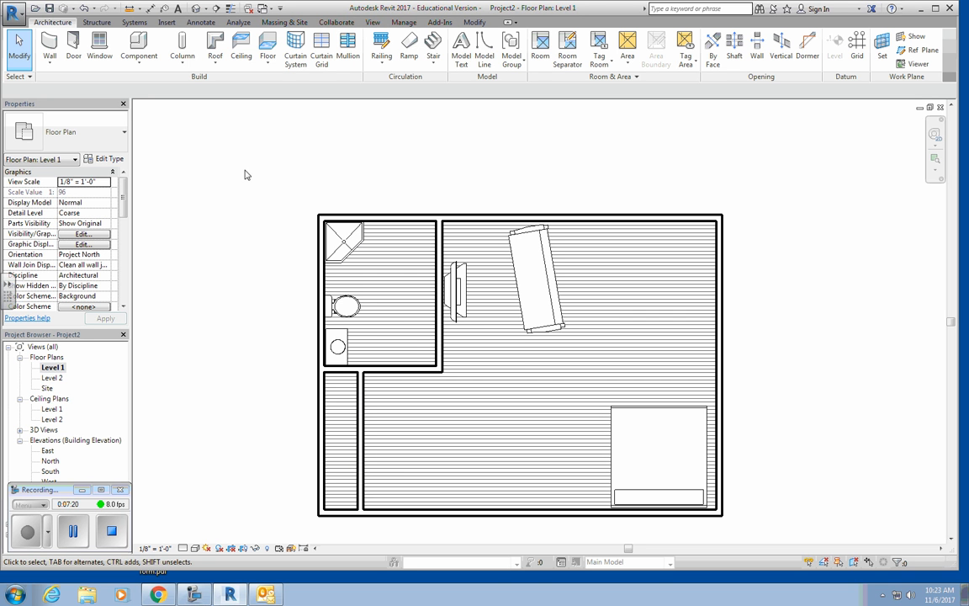
- Load the 48" x 84" type of Door-Interior-Double-Sliding-2_Panel-Wood.rfa from the Doors library's Residential folder, with the files shown as a list
{"action": "left_click", "coordinate": [80, 46]}
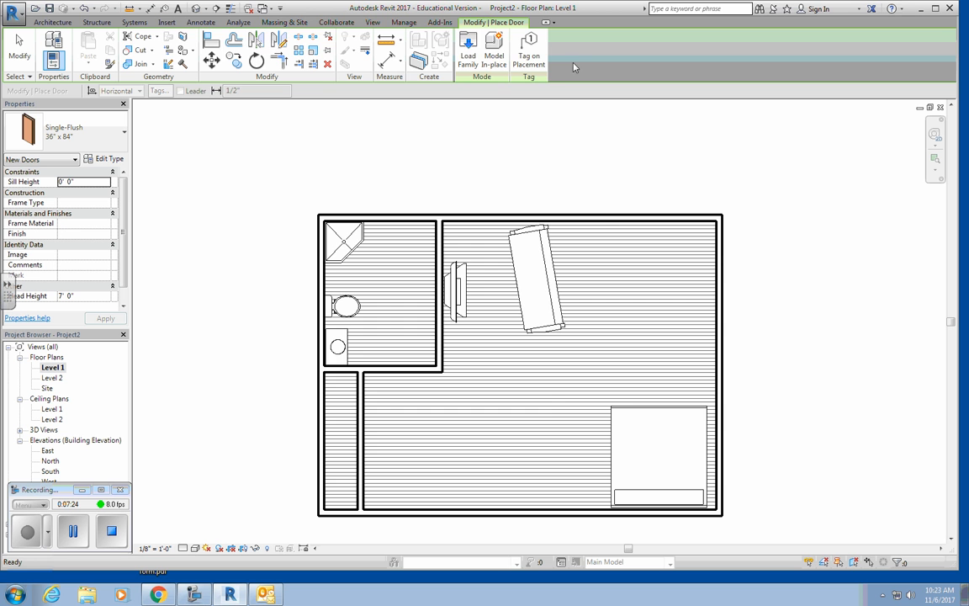
{"action": "left_click", "coordinate": [476, 64]}
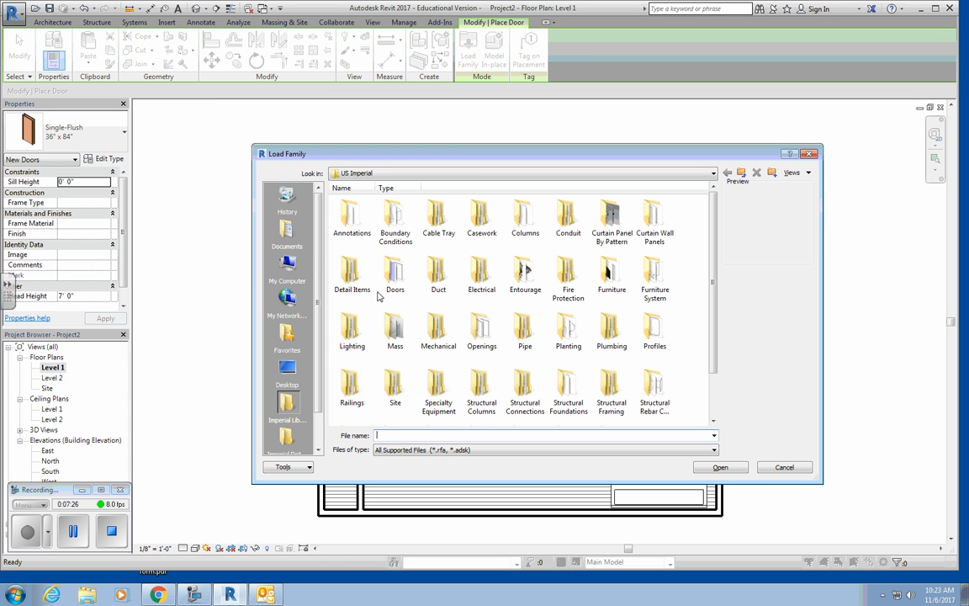
{"action": "double_click", "coordinate": [394, 282]}
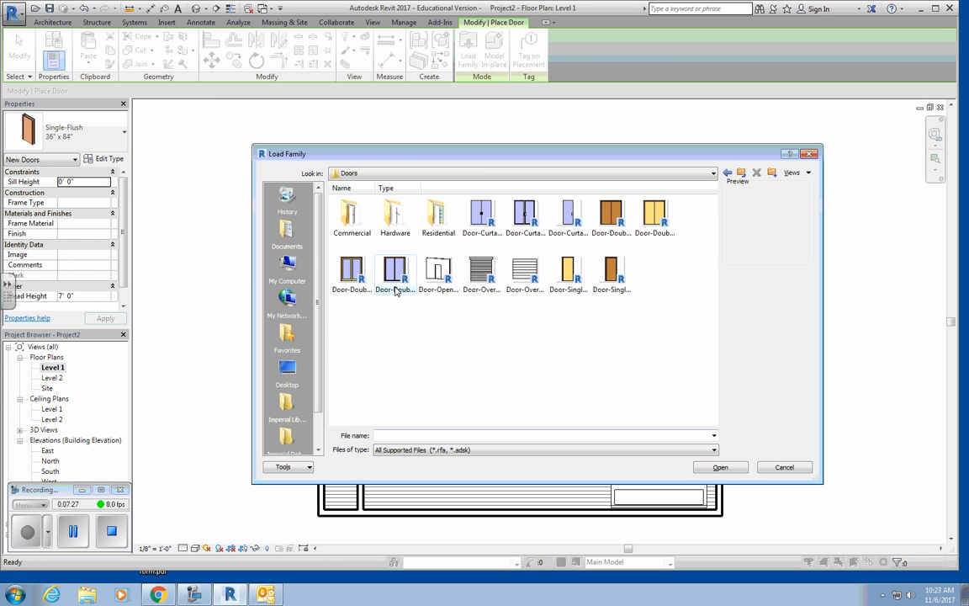
{"action": "double_click", "coordinate": [433, 224]}
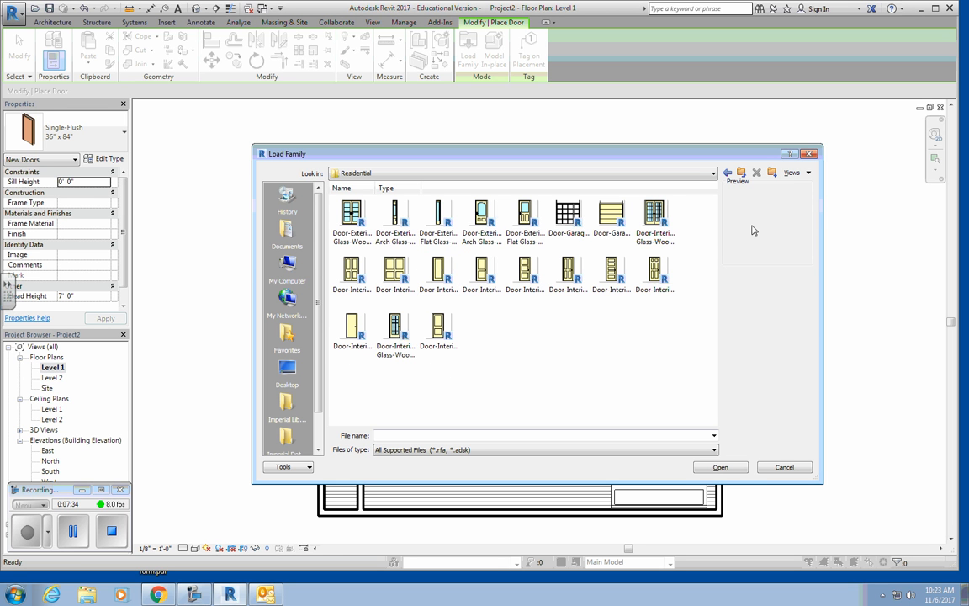
{"action": "left_click", "coordinate": [790, 173]}
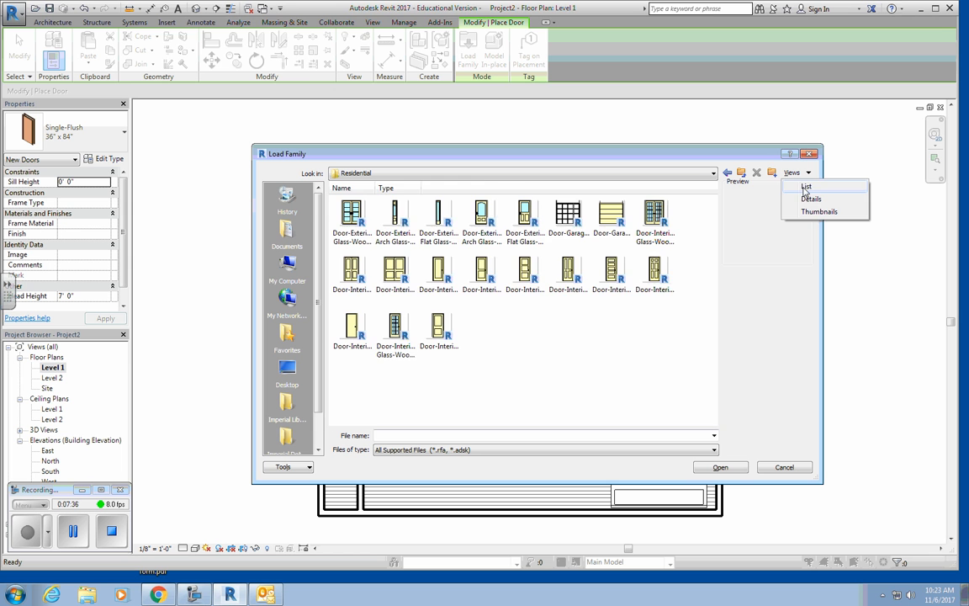
{"action": "left_click", "coordinate": [806, 187]}
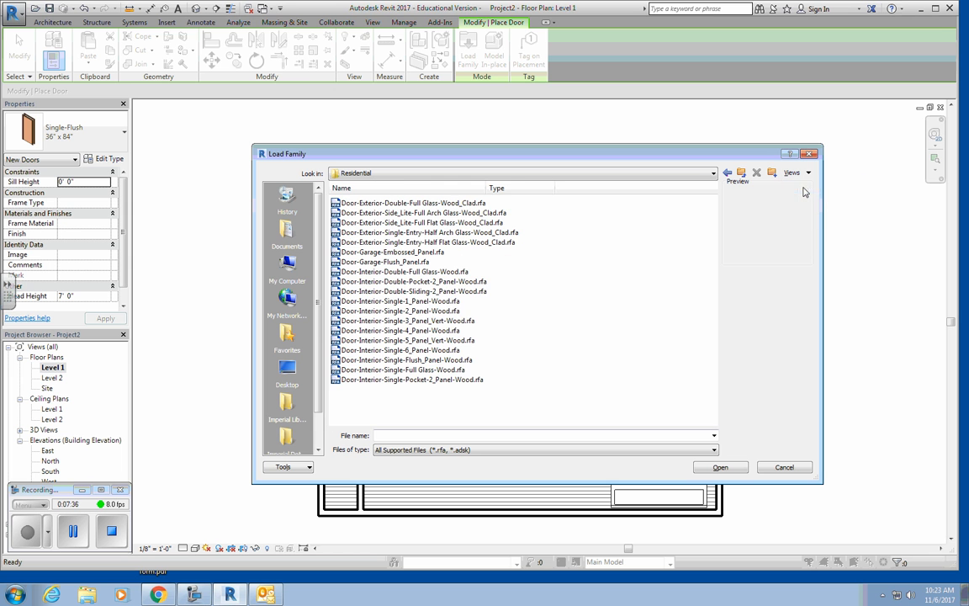
{"action": "left_click", "coordinate": [427, 292]}
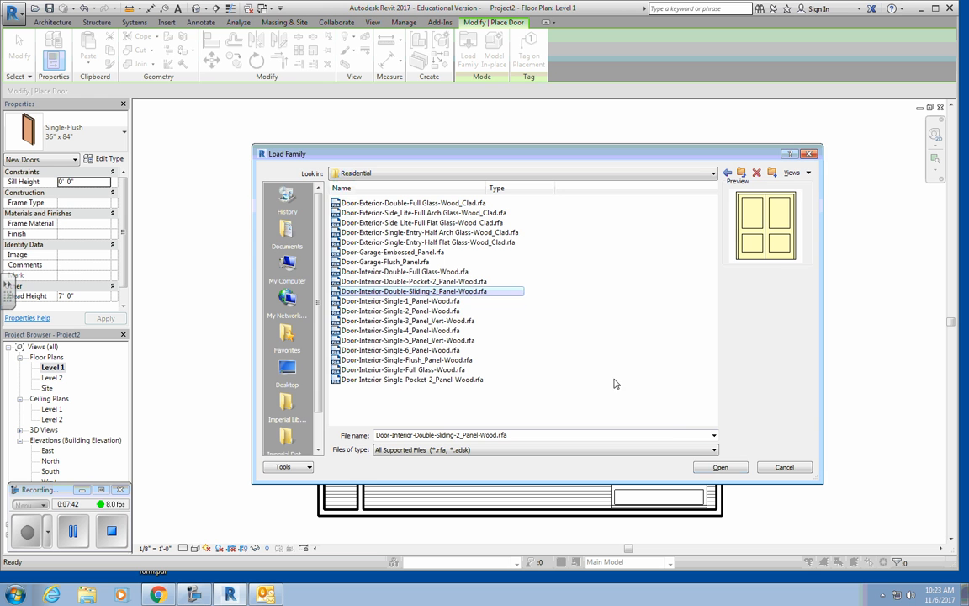
{"action": "left_click", "coordinate": [721, 468]}
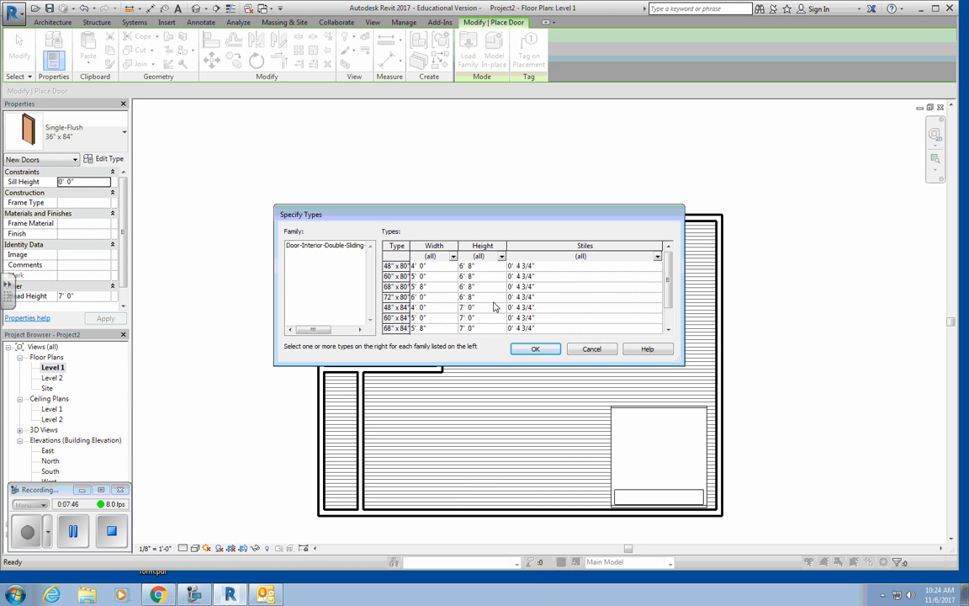
{"action": "left_click", "coordinate": [432, 309]}
{"action": "left_click", "coordinate": [523, 349]}
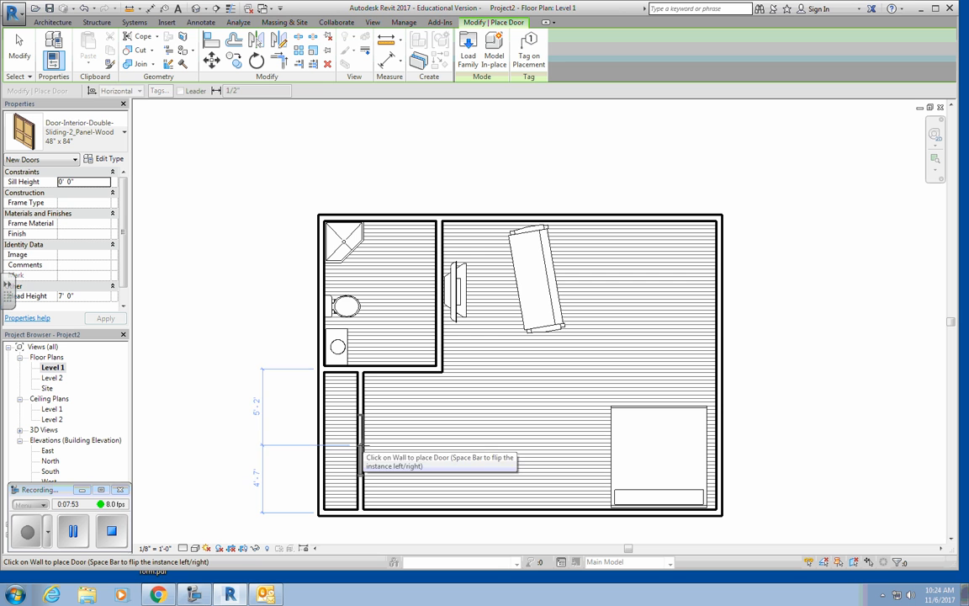
- Place the double sliding door in the closet's right-hand partition, centred about 4'-7" from the building's lower wall
{"action": "left_click", "coordinate": [362, 444]}
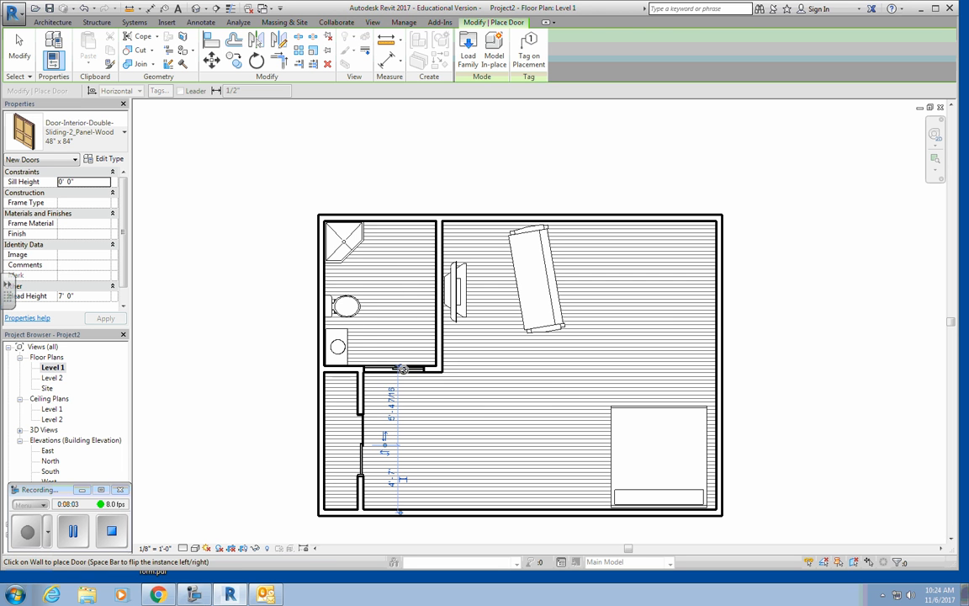
{"action": "key", "text": "Escape"}
{"action": "key", "text": "Escape"}
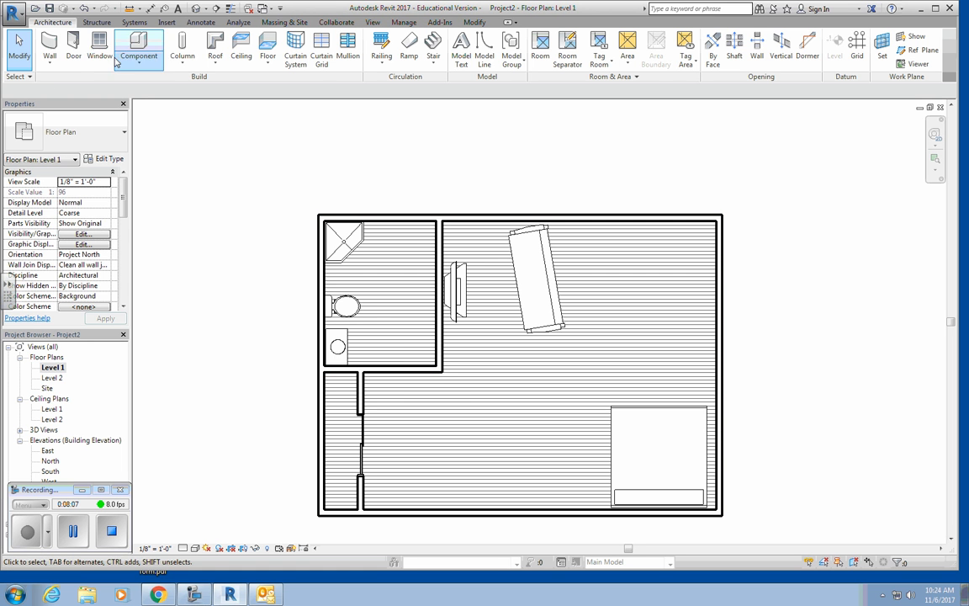
- Place a 48" x 84" double sliding wood door in the bathroom's lower partition, between the closet partition and the bathroom's right corner
{"action": "left_click", "coordinate": [74, 45]}
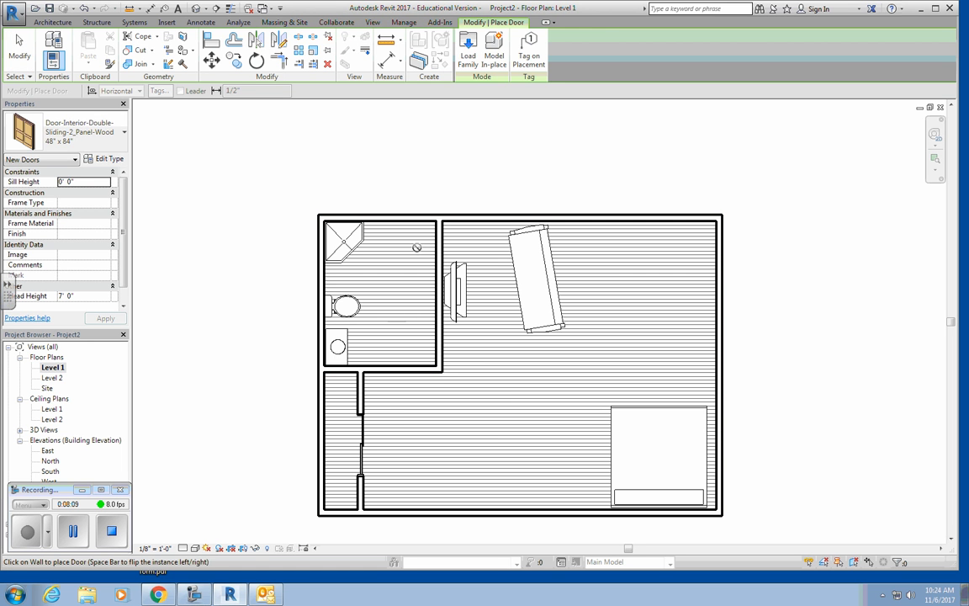
{"action": "left_click", "coordinate": [84, 133]}
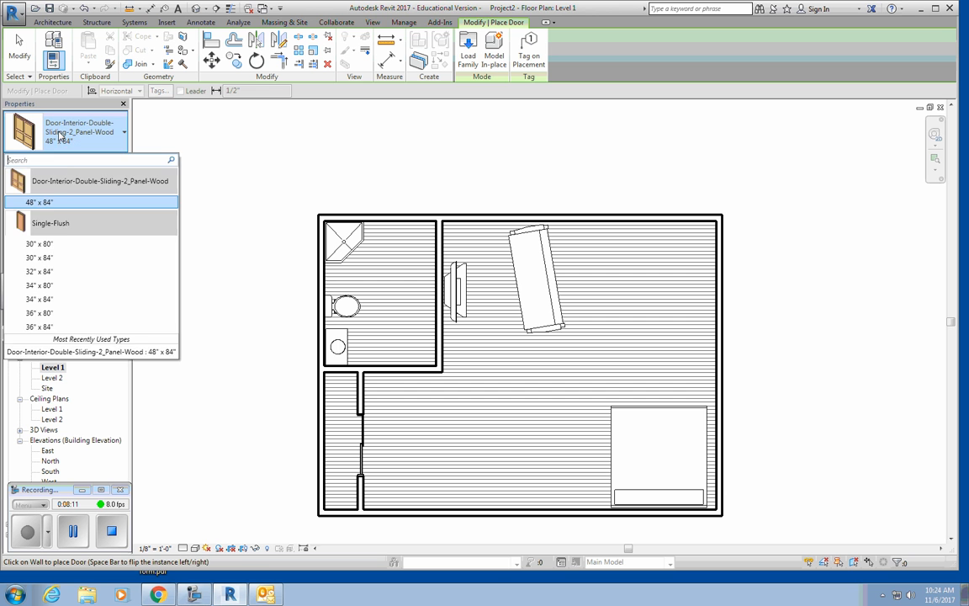
{"action": "left_click", "coordinate": [72, 204]}
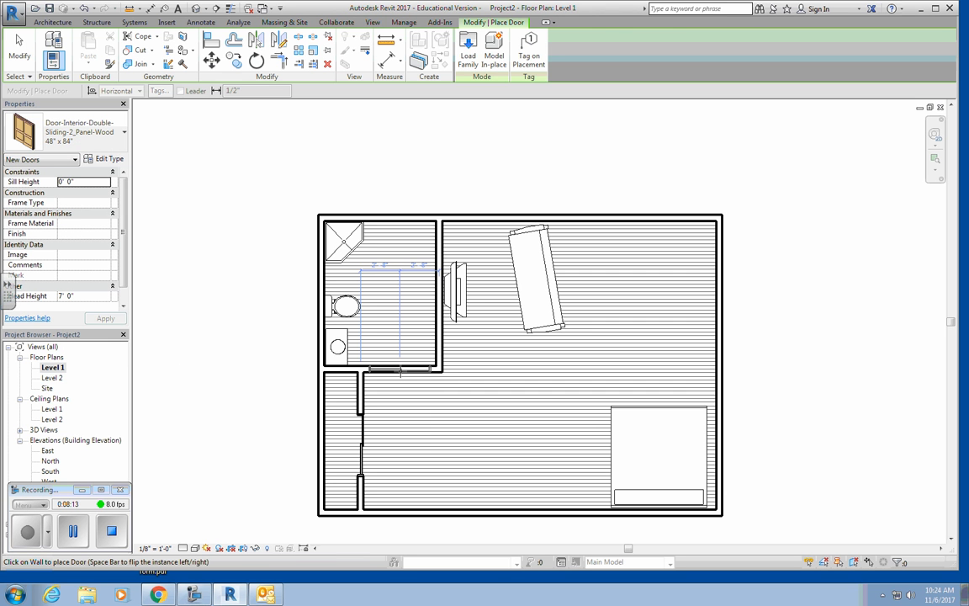
{"action": "left_click", "coordinate": [401, 370]}
{"action": "key", "text": "Escape"}
{"action": "key", "text": "Escape"}
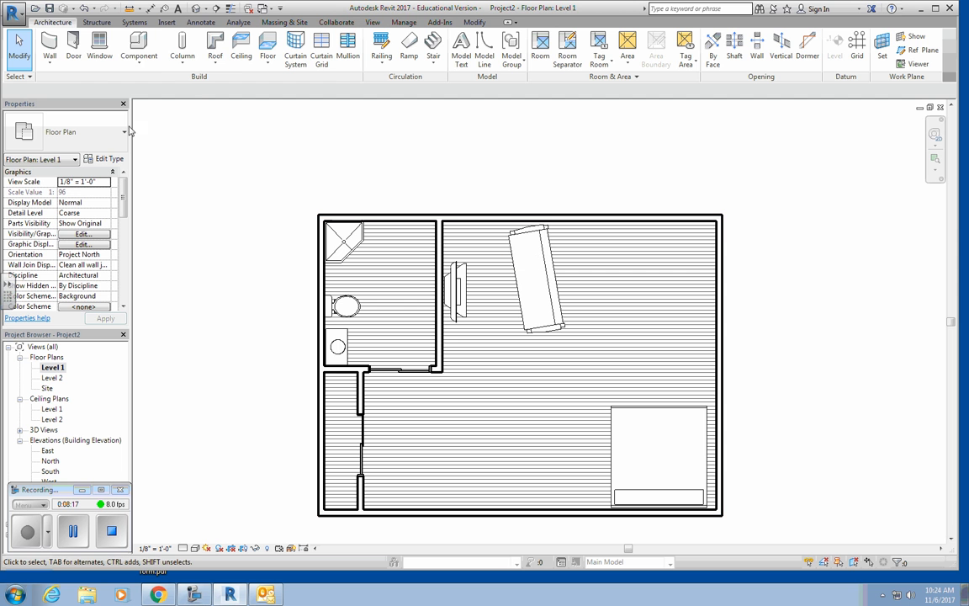
- Place a Single-Flush 36" x 84" door in the building's lower wall, centred about 2'-2" right of the closet partition, swinging inward
{"action": "left_click", "coordinate": [74, 46]}
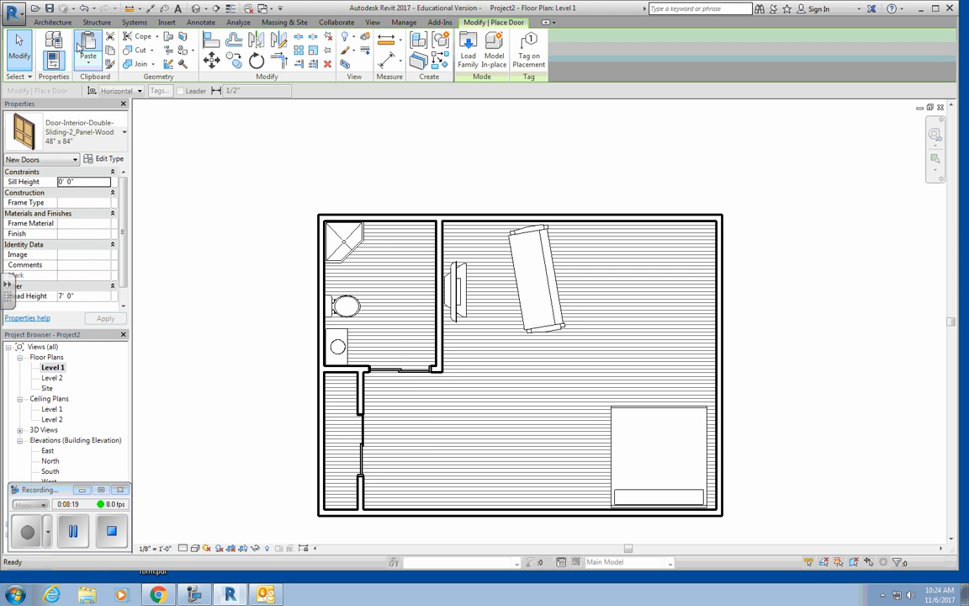
{"action": "left_click", "coordinate": [119, 142]}
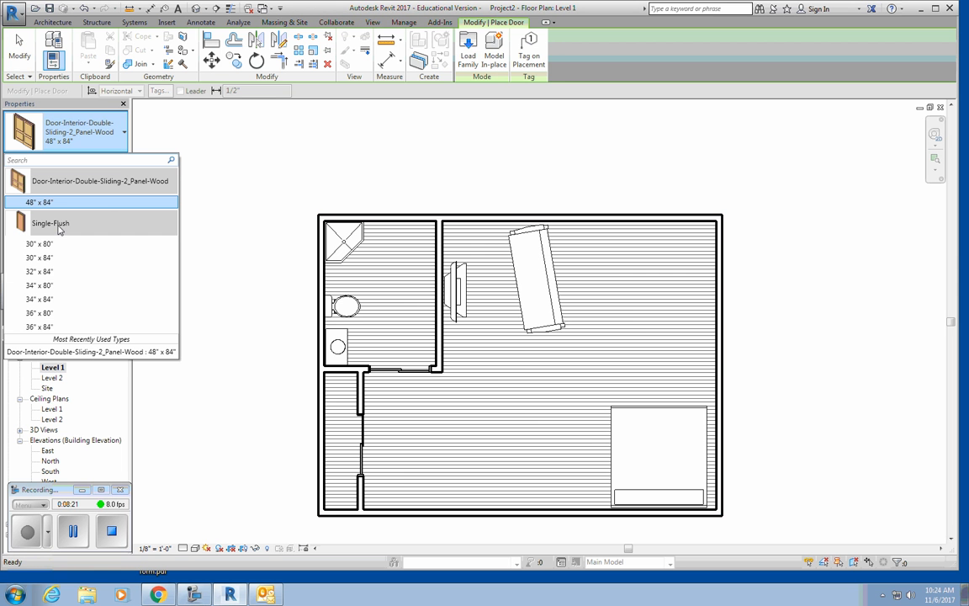
{"action": "left_click", "coordinate": [72, 326]}
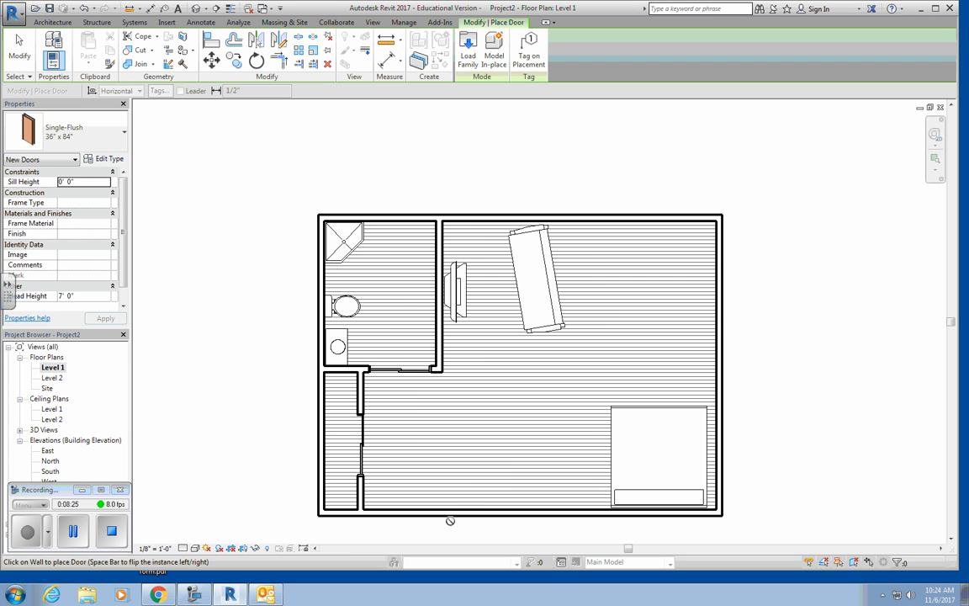
{"action": "left_click", "coordinate": [392, 507]}
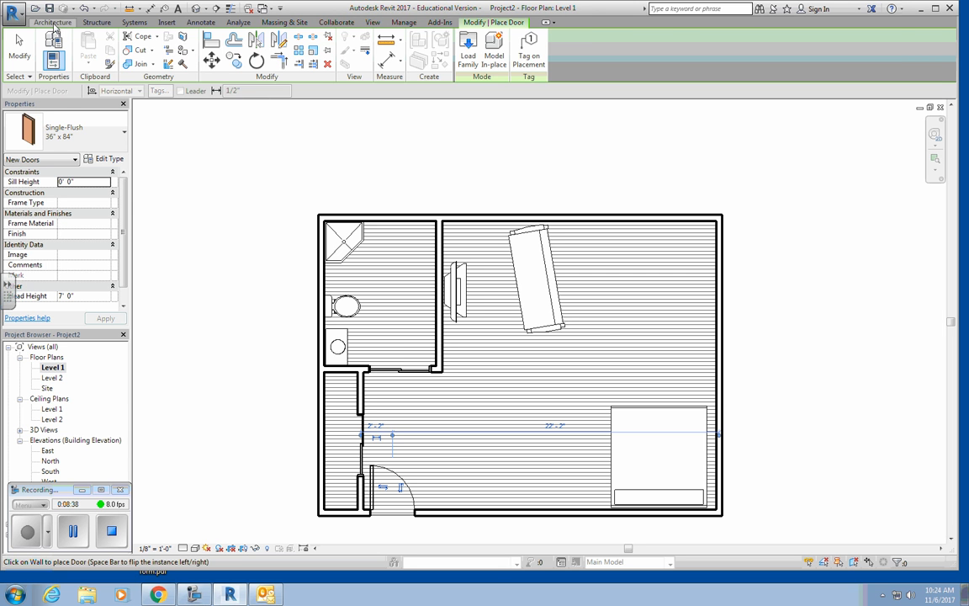
- Load the Double Hung with Trim.rfa window family from the library's Windows folder, with the files shown as thumbnails
{"action": "left_click", "coordinate": [53, 23]}
{"action": "left_click", "coordinate": [91, 42]}
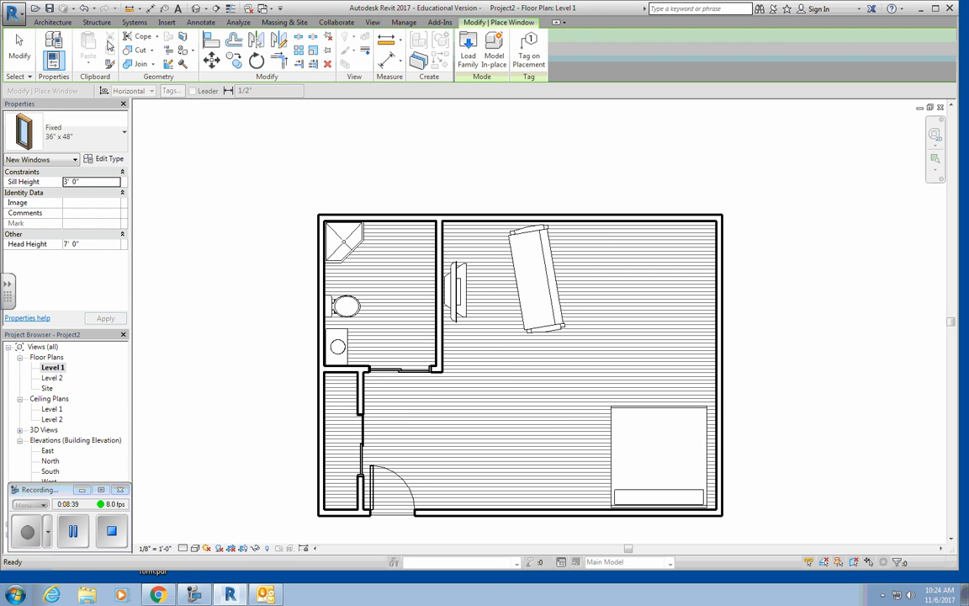
{"action": "left_click", "coordinate": [110, 143]}
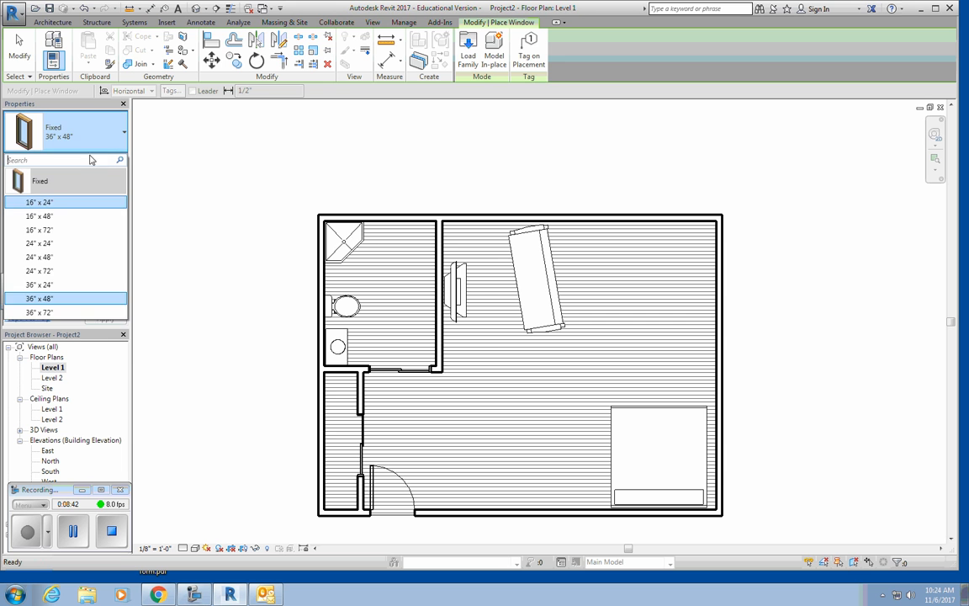
{"action": "left_click", "coordinate": [468, 46]}
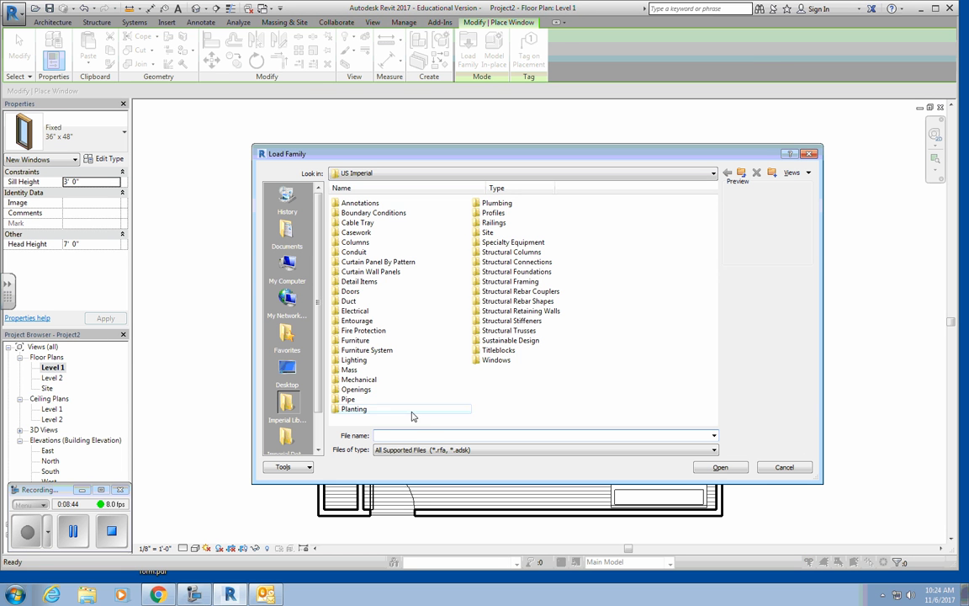
{"action": "double_click", "coordinate": [491, 360]}
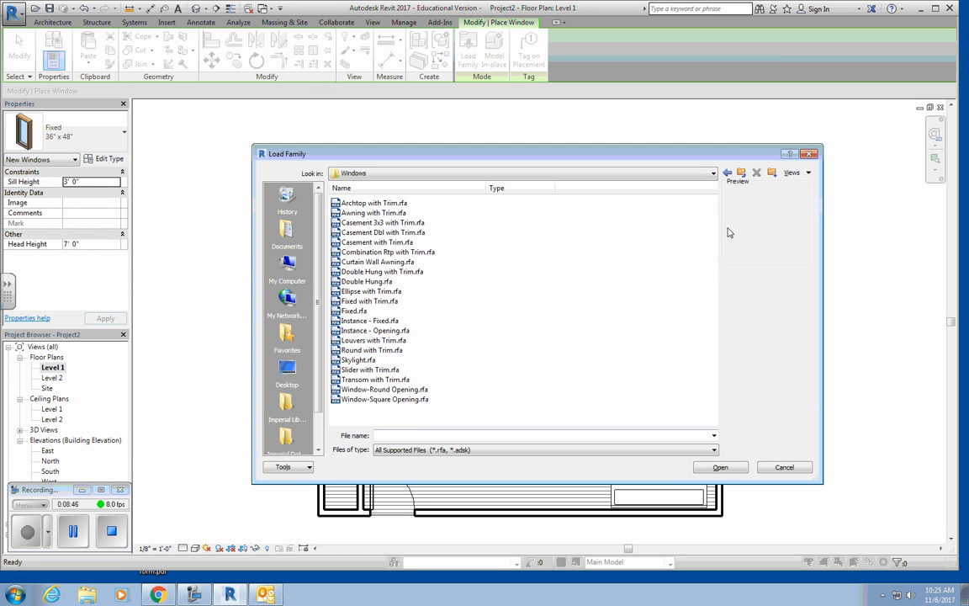
{"action": "left_click", "coordinate": [792, 175]}
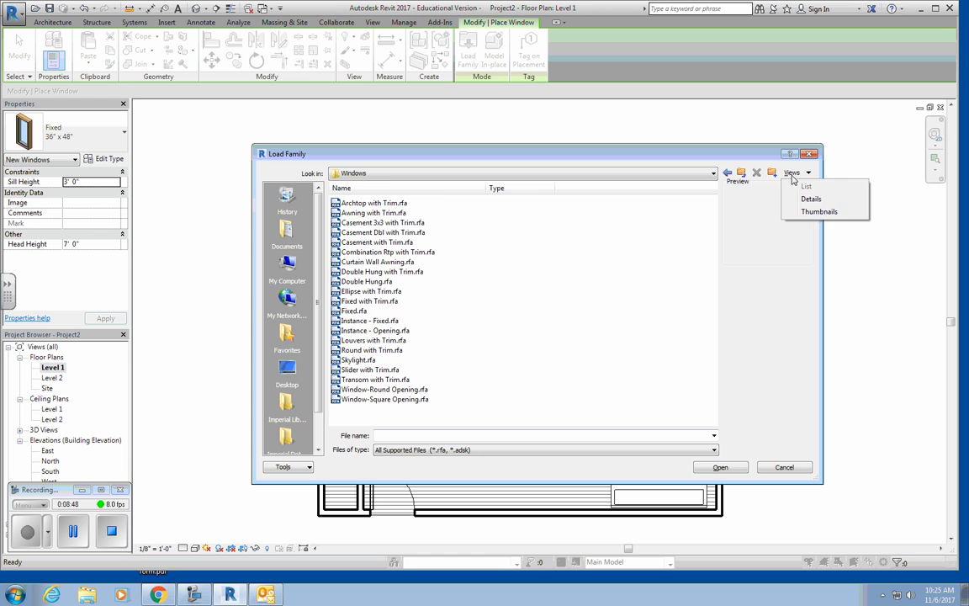
{"action": "left_click", "coordinate": [815, 212]}
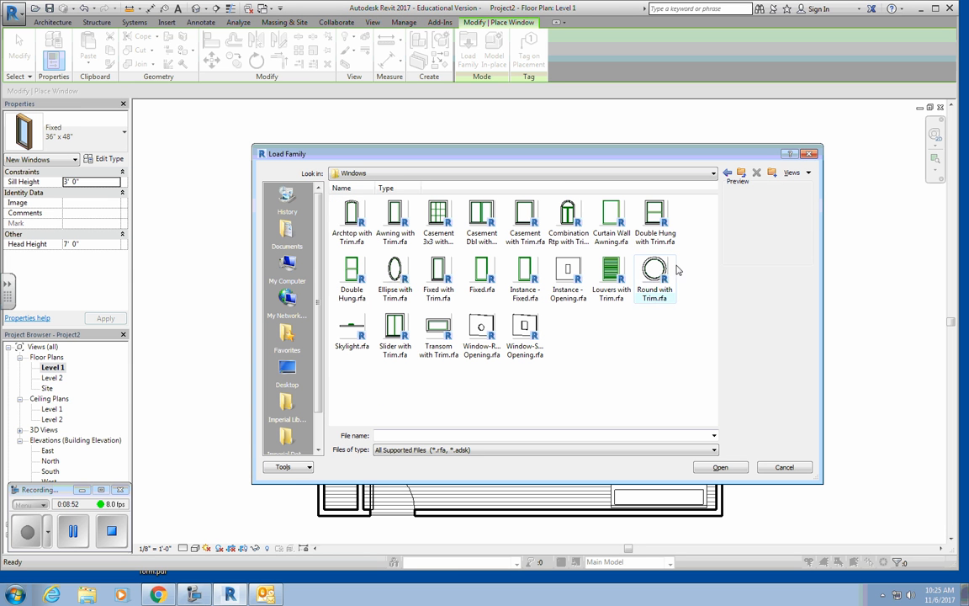
{"action": "left_click", "coordinate": [656, 221]}
{"action": "left_click", "coordinate": [719, 467]}
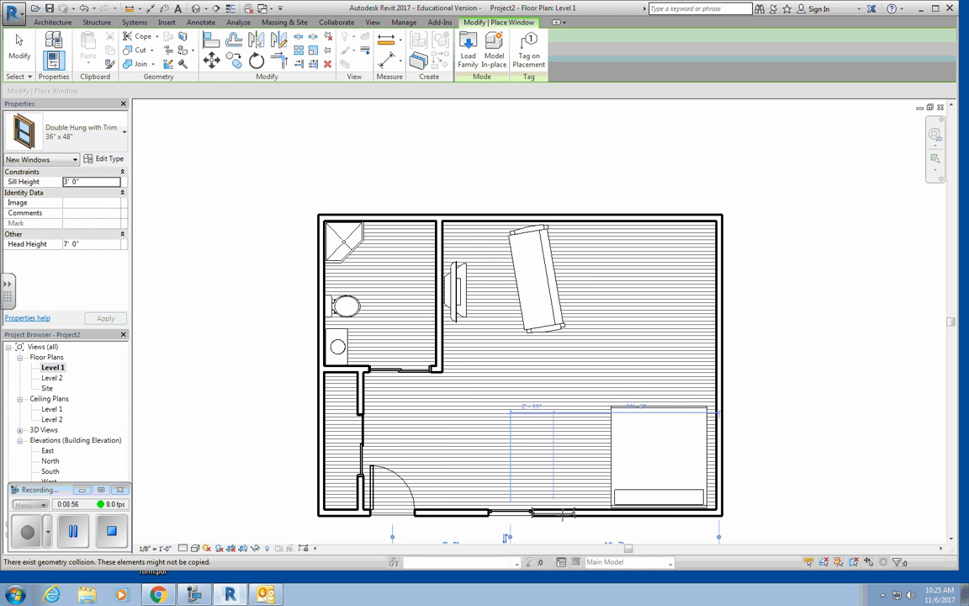
- Place seven 36" x 48" double hung windows: two in the lower wall, three in the right wall and two in the main room's upper wall
{"action": "left_click", "coordinate": [719, 447]}
{"action": "left_click", "coordinate": [719, 347]}
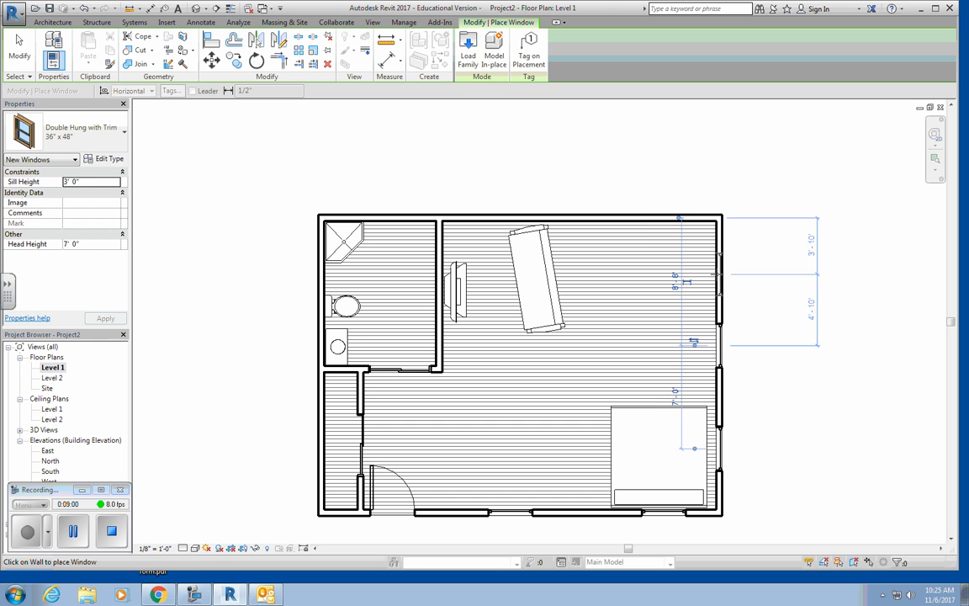
{"action": "left_click", "coordinate": [719, 271]}
{"action": "left_click", "coordinate": [643, 216]}
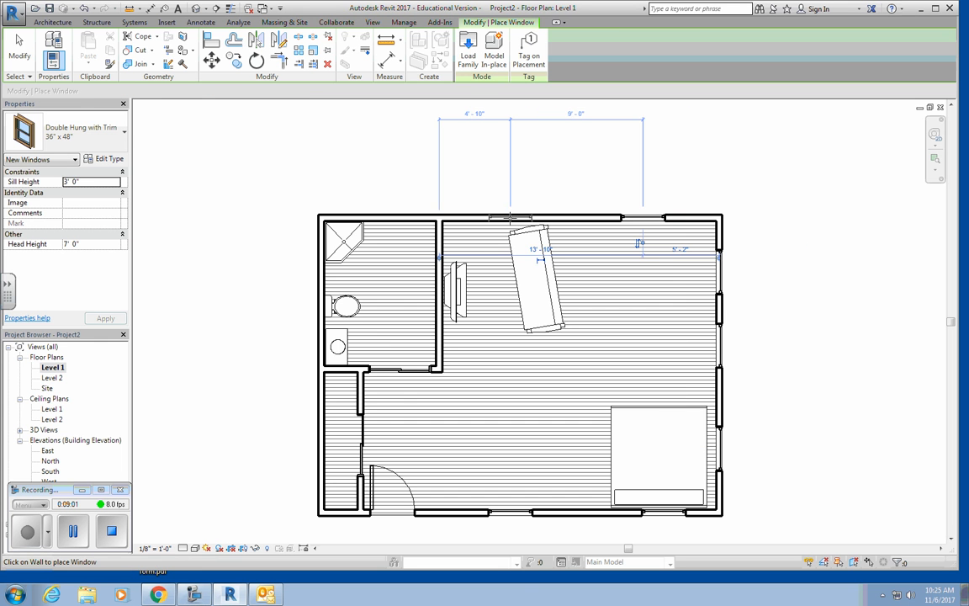
{"action": "left_click", "coordinate": [510, 217]}
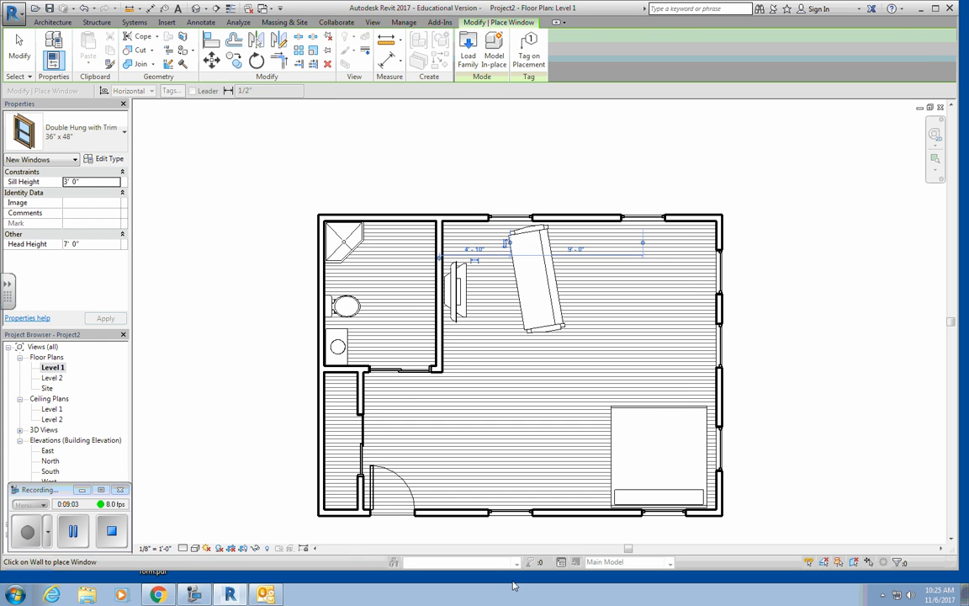
{"action": "key", "text": "Escape"}
{"action": "key", "text": "Escape"}
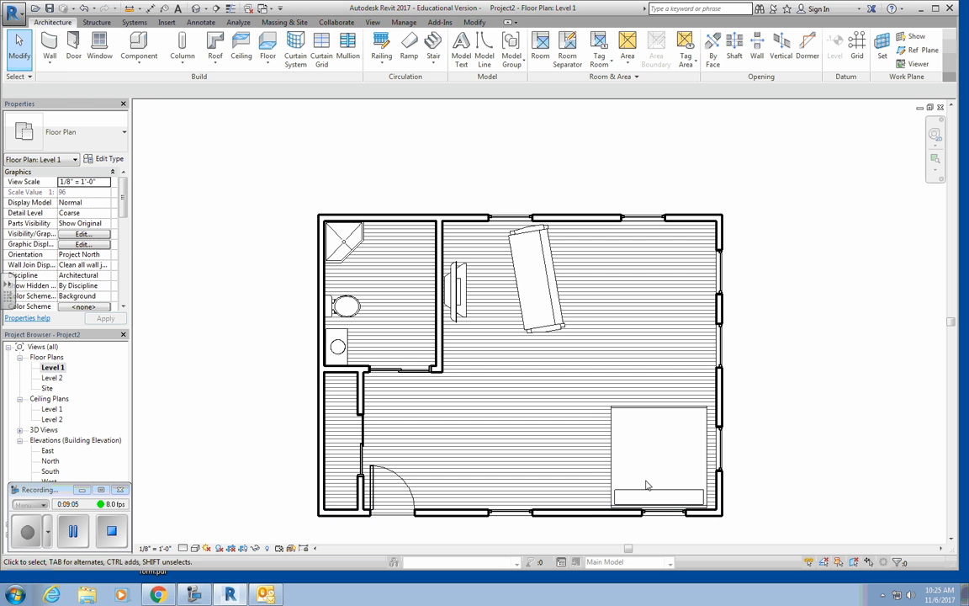
- Move the bed left along the lower wall so it sits between the two windows, and clear the selection
{"action": "left_click_drag", "start_coordinate": [646, 487], "coordinate": [580, 507]}
{"action": "left_click", "coordinate": [604, 391]}
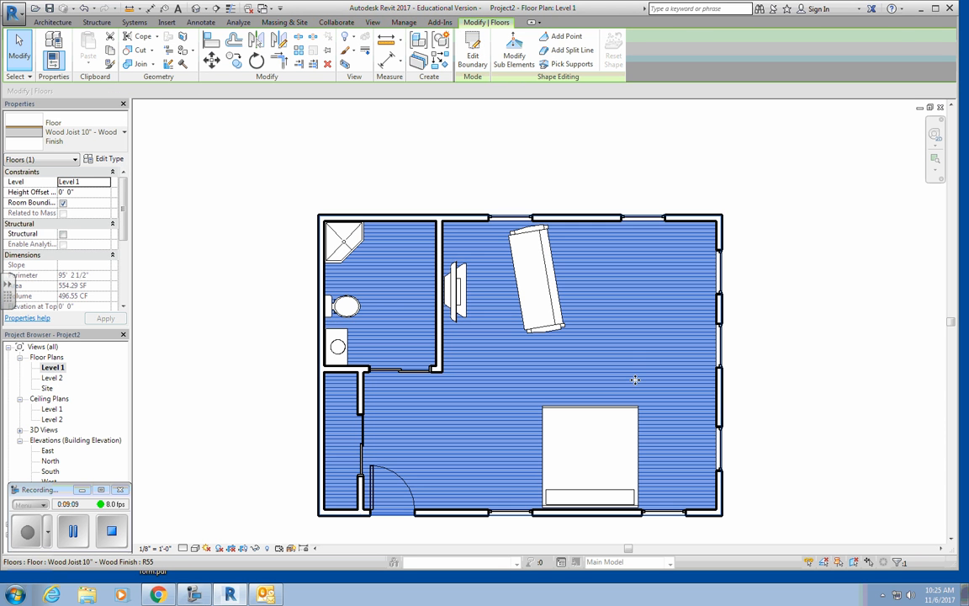
{"action": "left_click", "coordinate": [775, 379]}
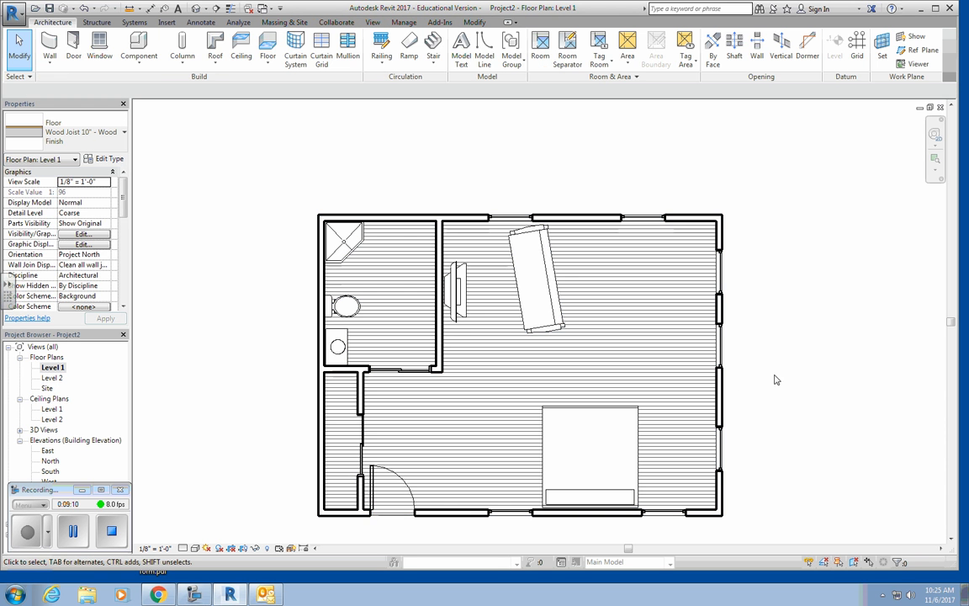
- Load Kitchenette - Medium.rfa from Specialty Equipment > Domestic and place it along the right wall in the main room's upper-right corner
{"action": "left_click", "coordinate": [140, 55]}
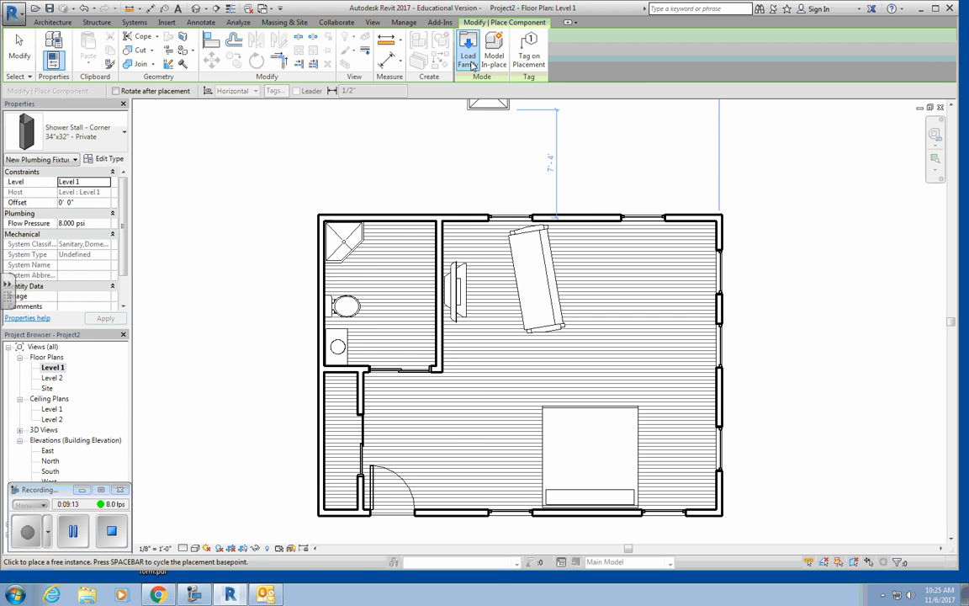
{"action": "left_click", "coordinate": [468, 57]}
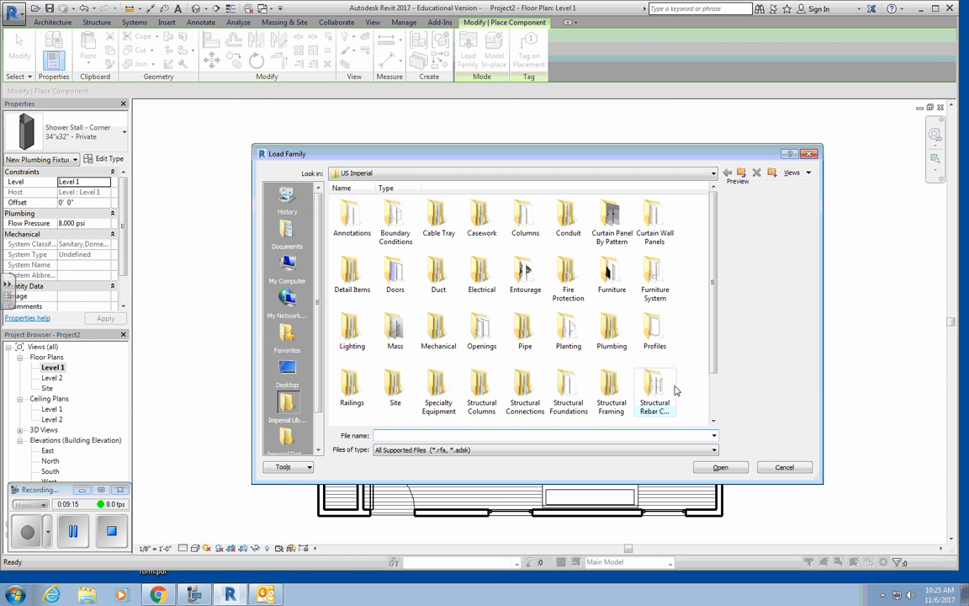
{"action": "double_click", "coordinate": [437, 395]}
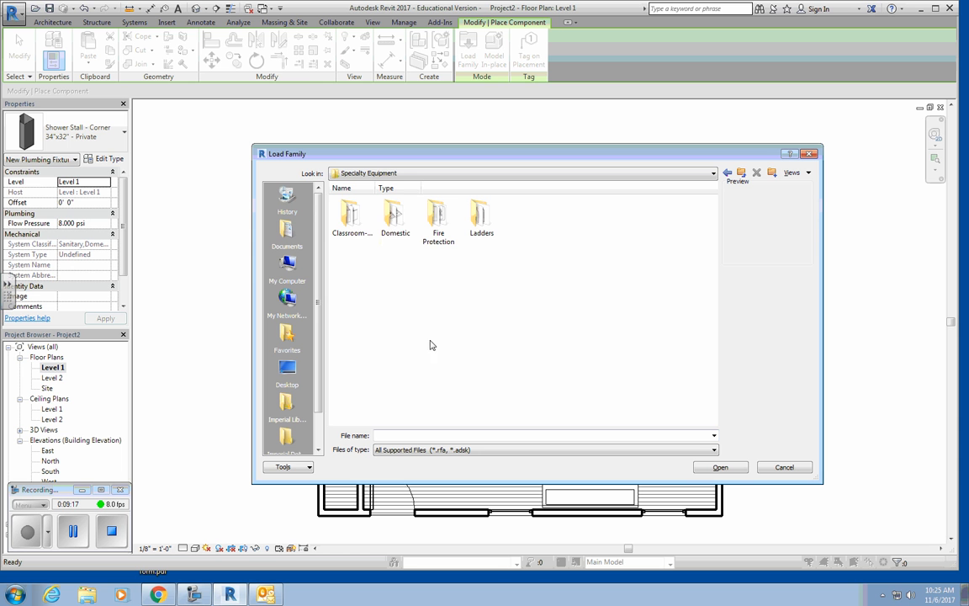
{"action": "double_click", "coordinate": [392, 220]}
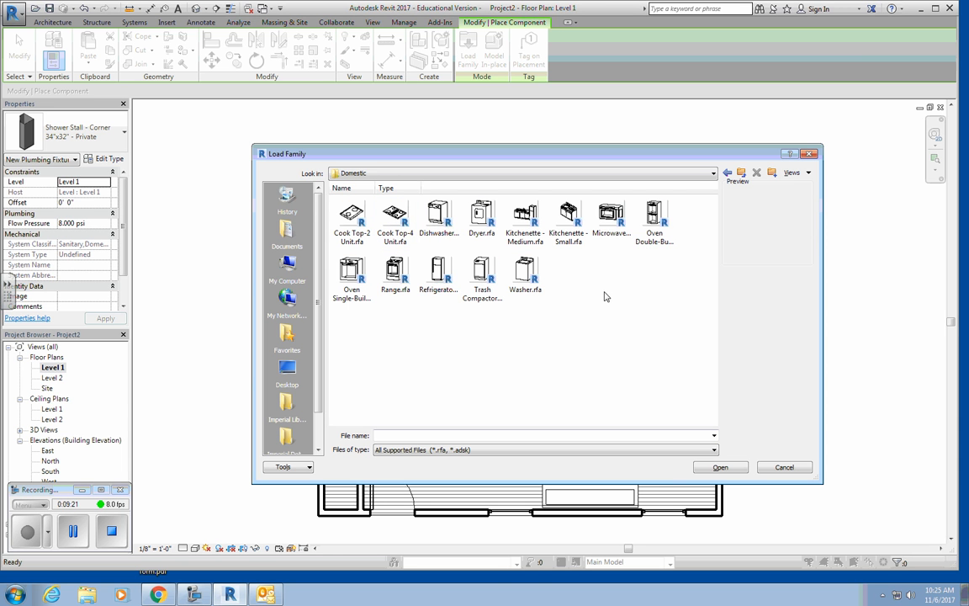
{"action": "left_click", "coordinate": [525, 220]}
{"action": "left_click", "coordinate": [721, 467]}
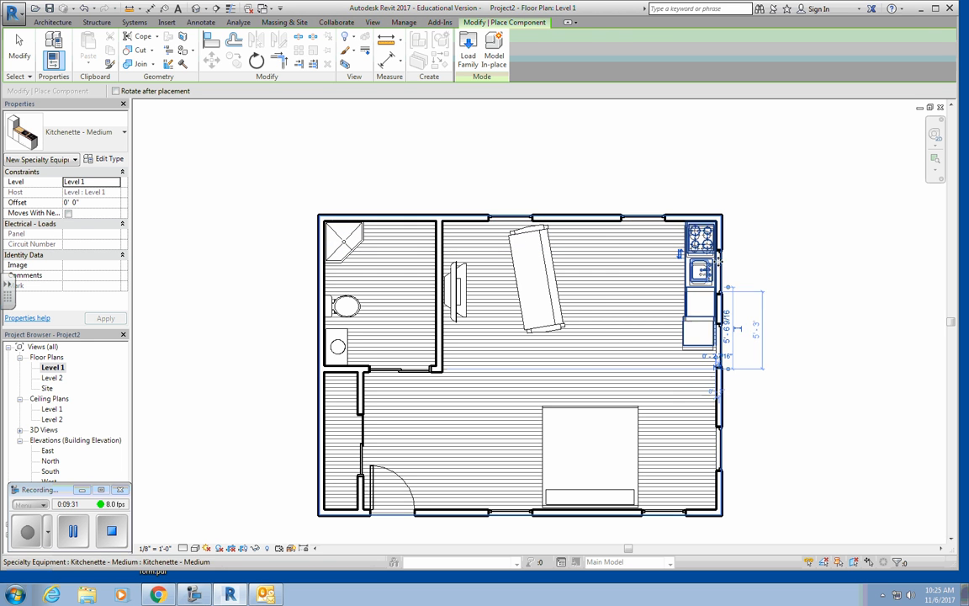
{"action": "left_click", "coordinate": [711, 282]}
{"action": "key", "text": "Escape"}
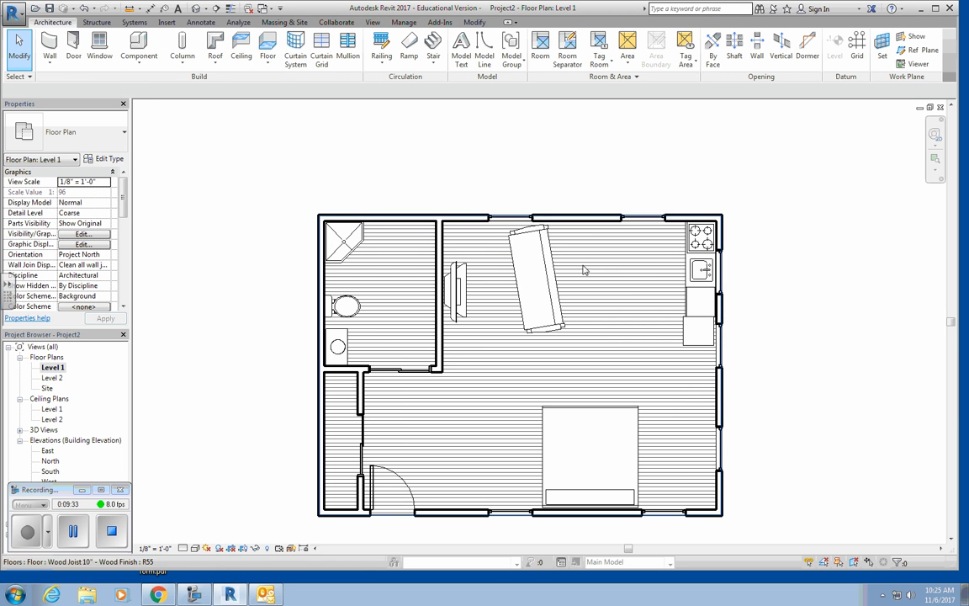
- Load the Table-Dining Round w Chairs.rfa family from the Furniture > Tables folder for placement
{"action": "left_click", "coordinate": [139, 48]}
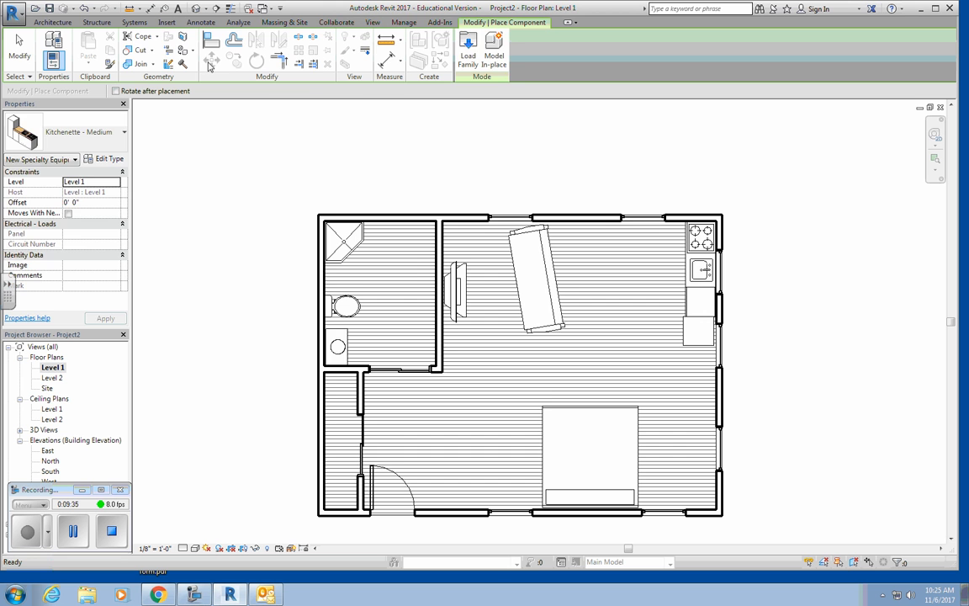
{"action": "left_click", "coordinate": [471, 56]}
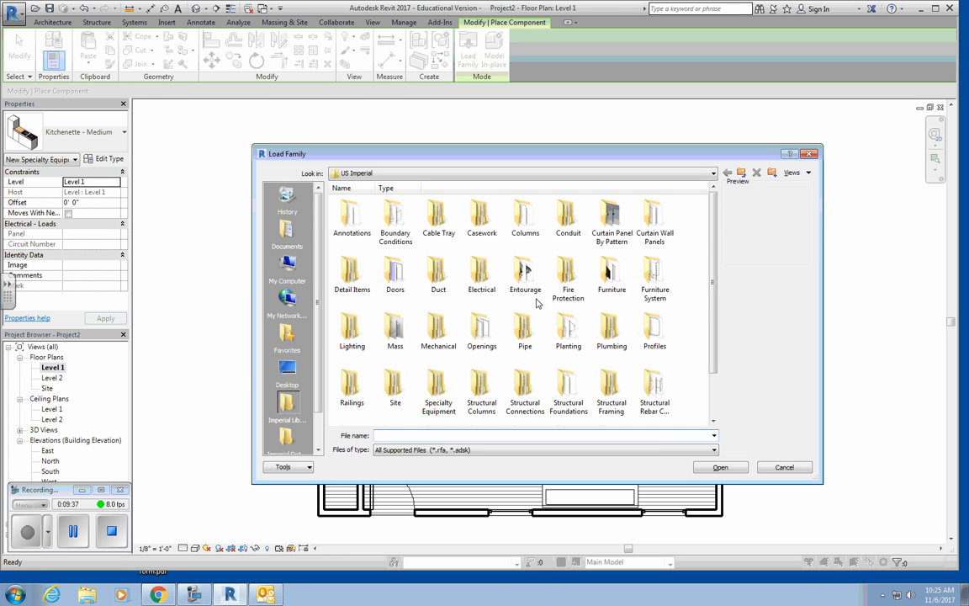
{"action": "double_click", "coordinate": [623, 276]}
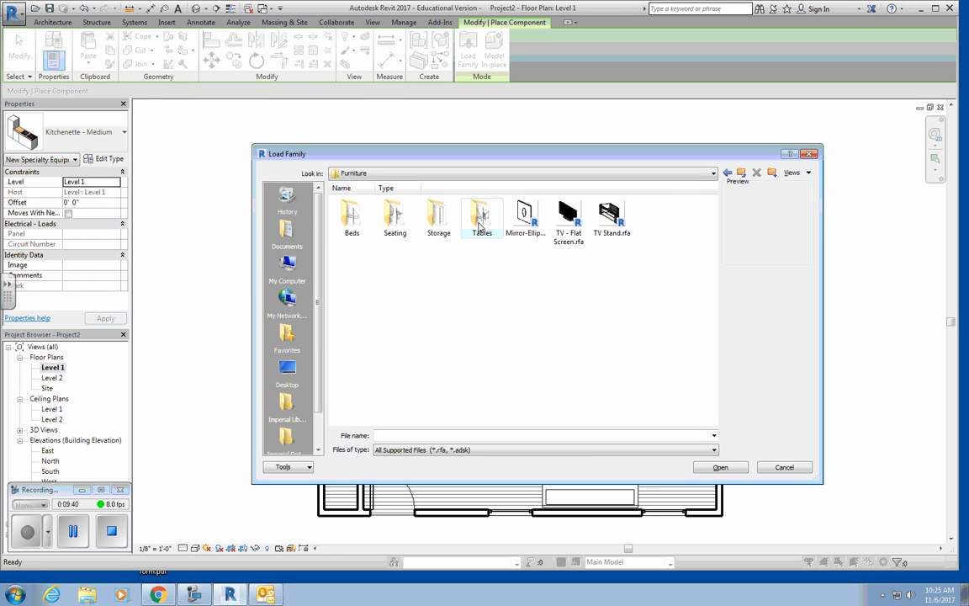
{"action": "double_click", "coordinate": [481, 220]}
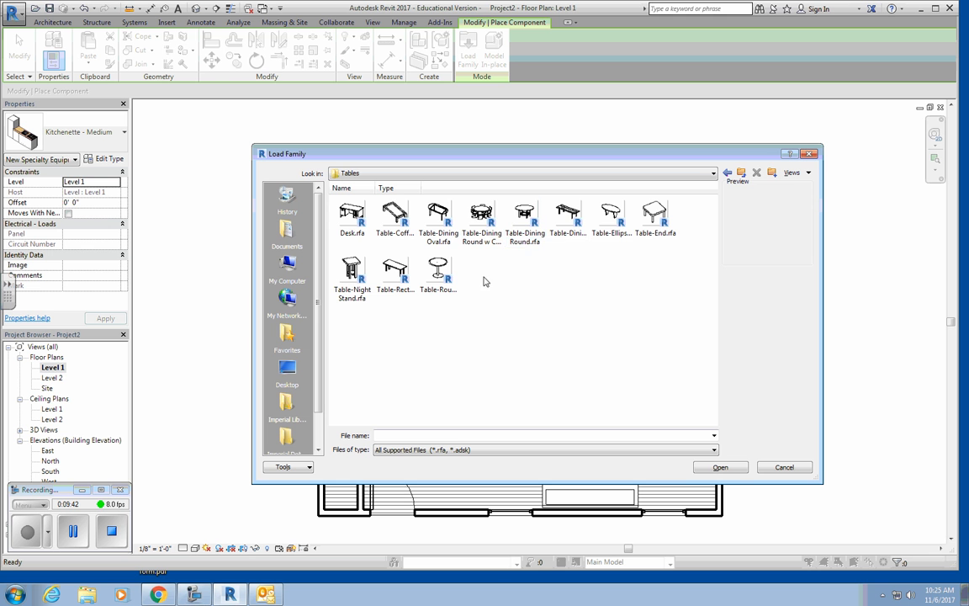
{"action": "left_click", "coordinate": [484, 227]}
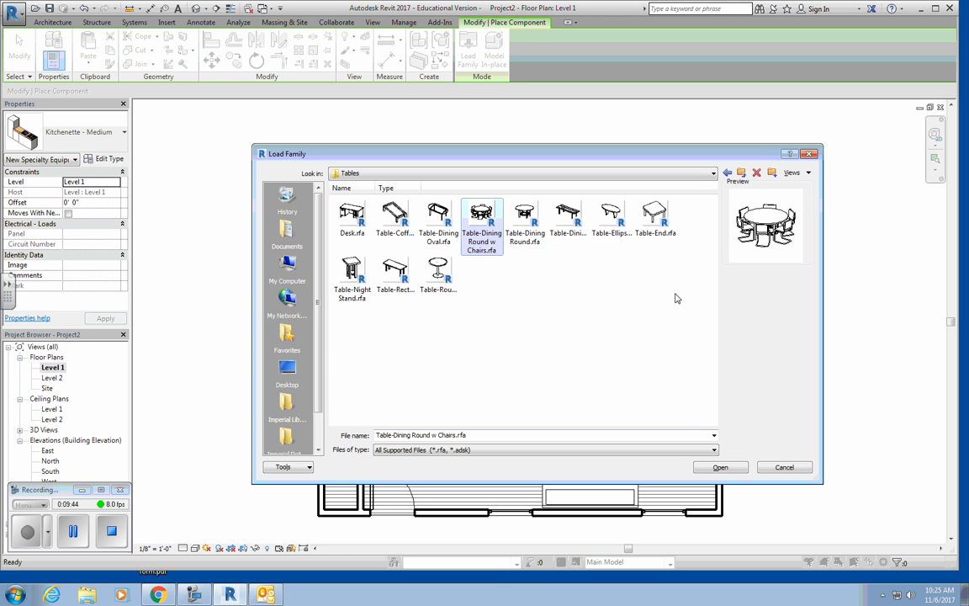
{"action": "left_click", "coordinate": [704, 468]}
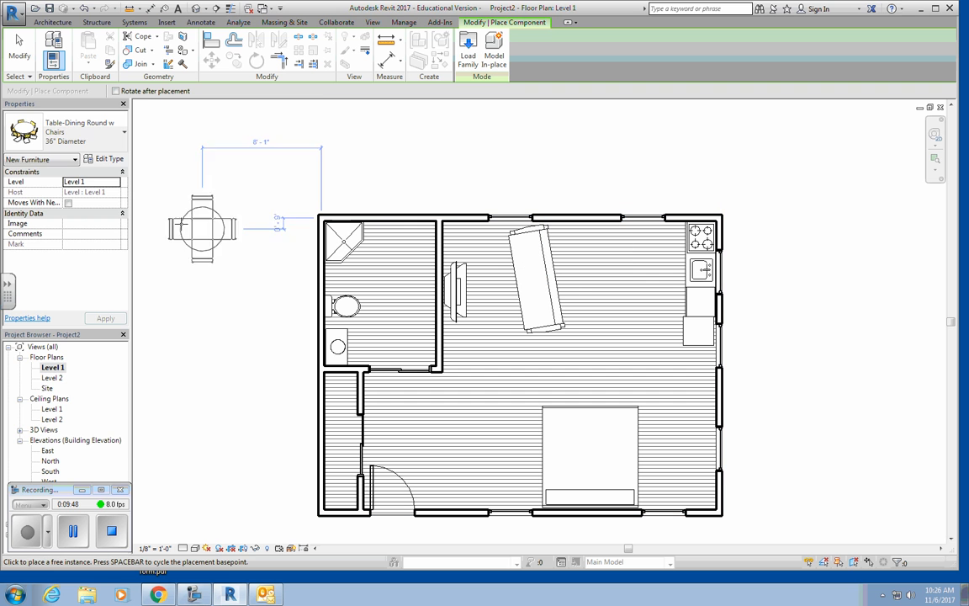
- Switch the round dining table with chairs to the 84" Diameter type
{"action": "left_click", "coordinate": [117, 135]}
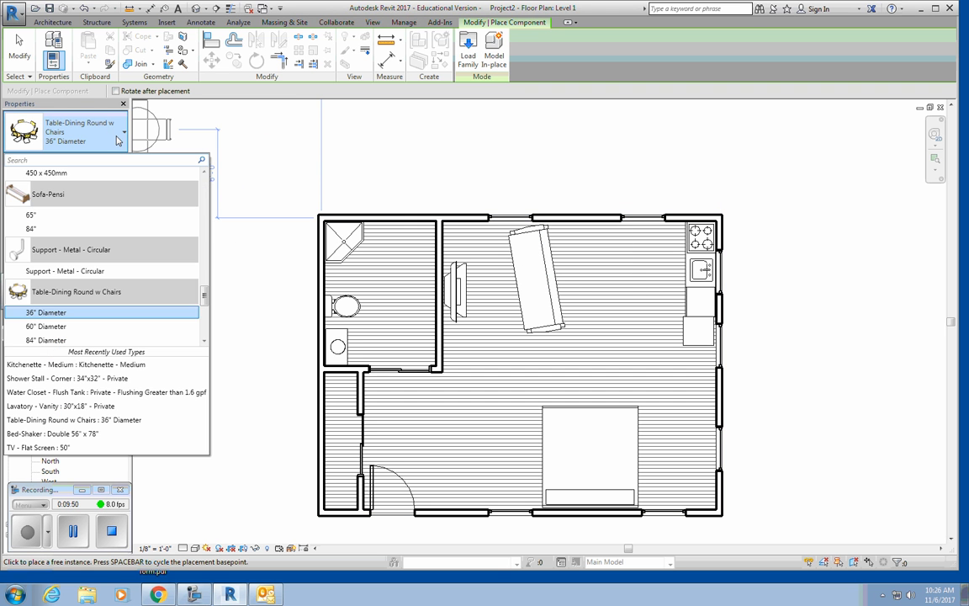
{"action": "scroll", "coordinate": [66, 311], "scroll_direction": "down", "scroll_amount": 1}
{"action": "left_click", "coordinate": [66, 314]}
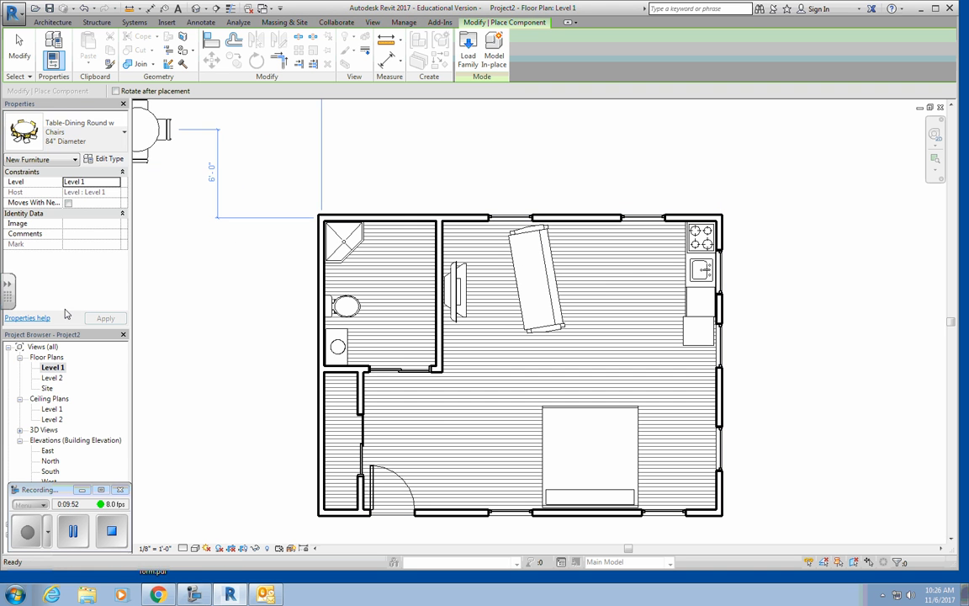
- Choose the 36" Diameter type and place the round dining table between the sofa and the kitchenette, ending placement
{"action": "left_click", "coordinate": [87, 134]}
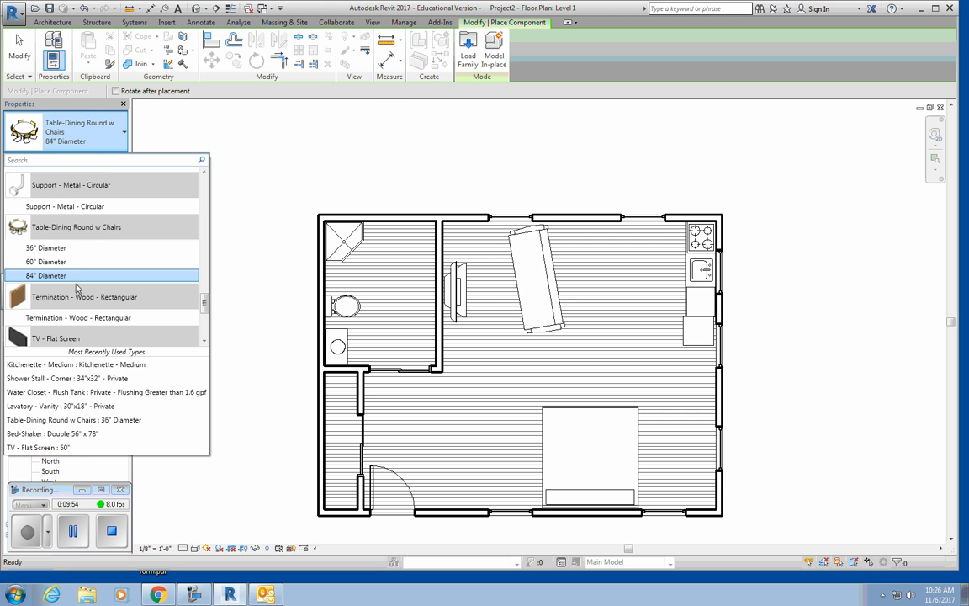
{"action": "left_click", "coordinate": [72, 247]}
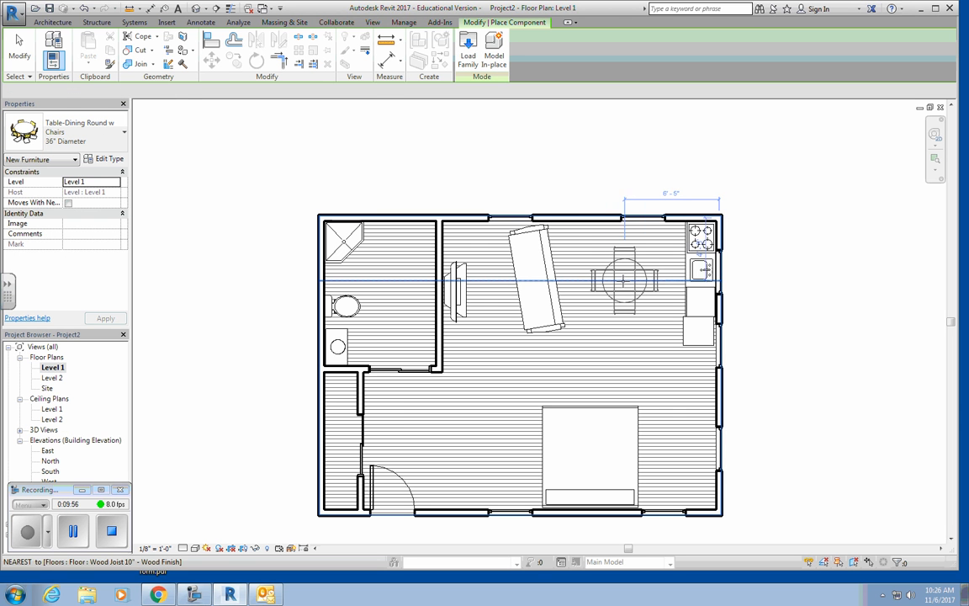
{"action": "left_click", "coordinate": [608, 280]}
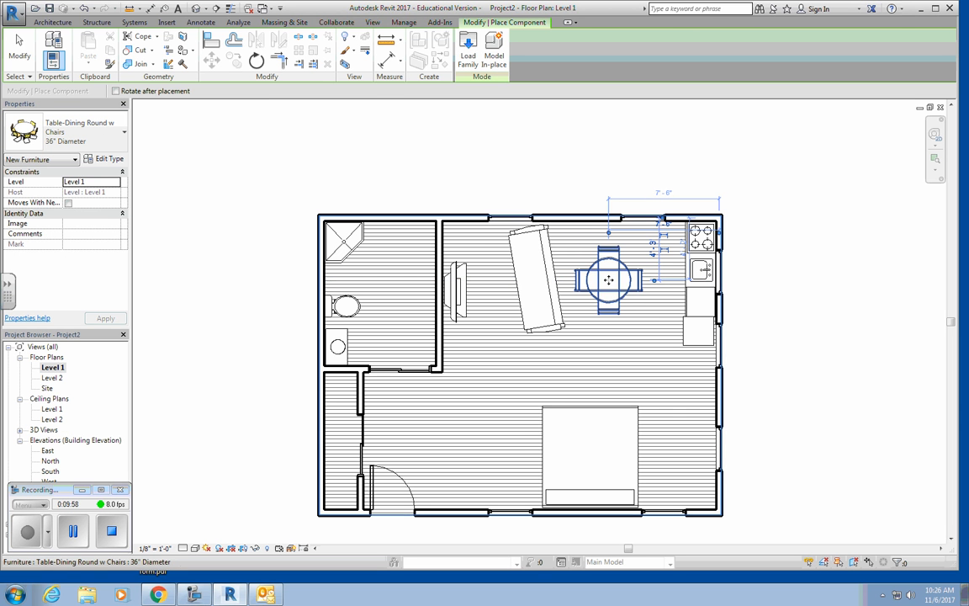
{"action": "key", "text": "Escape"}
{"action": "key", "text": "Escape"}
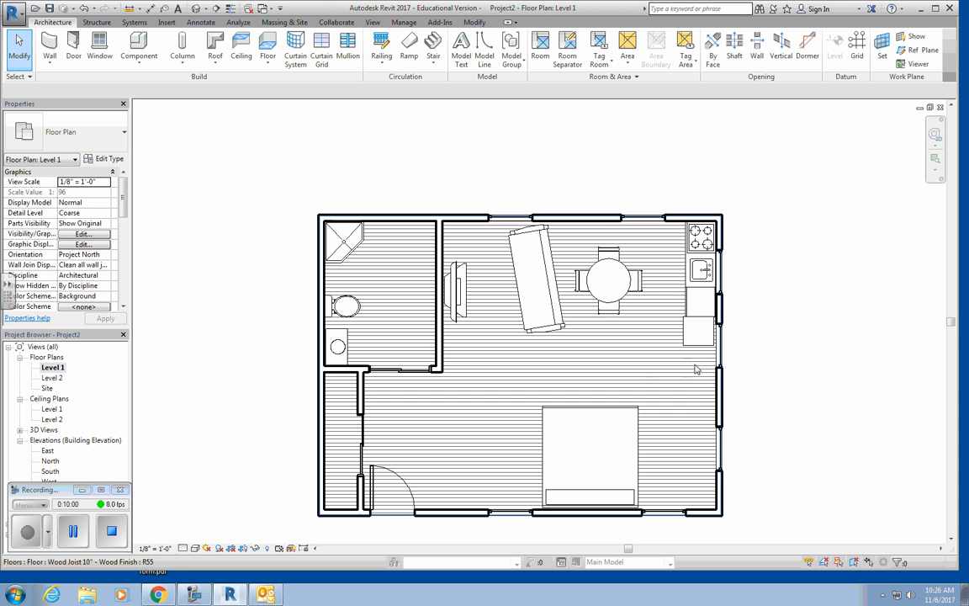
- Open the default 3D view and examine the furnished interior, doors and windows from several sides of the building
{"action": "left_click", "coordinate": [375, 22]}
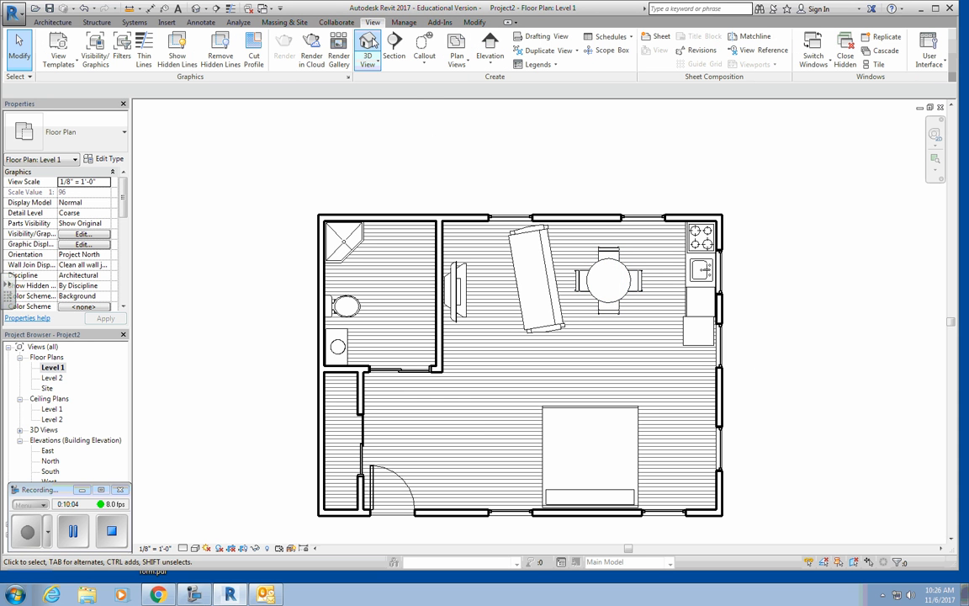
{"action": "left_click", "coordinate": [370, 44]}
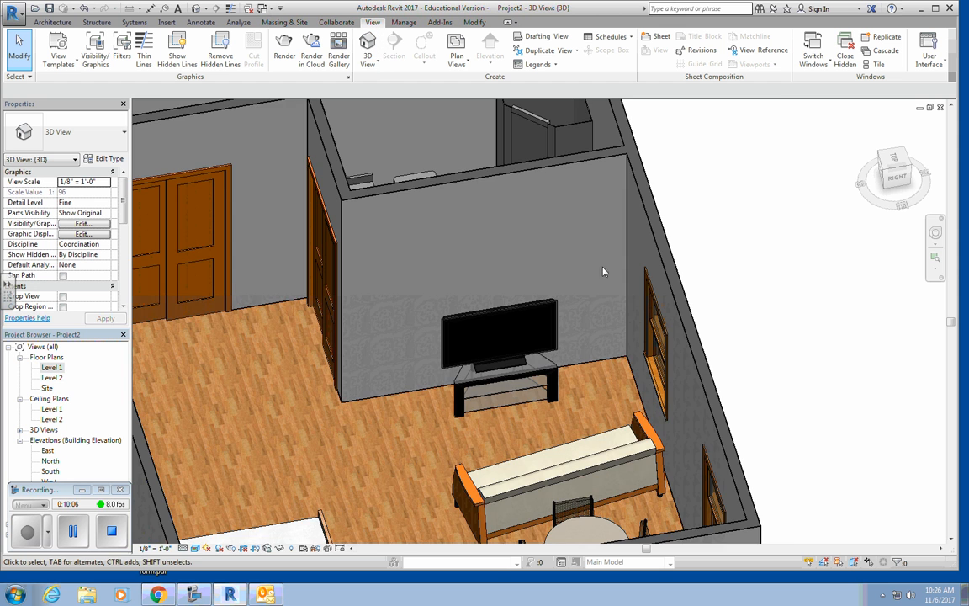
{"action": "scroll", "coordinate": [486, 291], "scroll_direction": "up", "scroll_amount": 1}
{"action": "scroll", "coordinate": [486, 291], "scroll_direction": "down", "scroll_amount": 3}
{"action": "scroll", "coordinate": [485, 291], "scroll_direction": "down", "scroll_amount": 2}
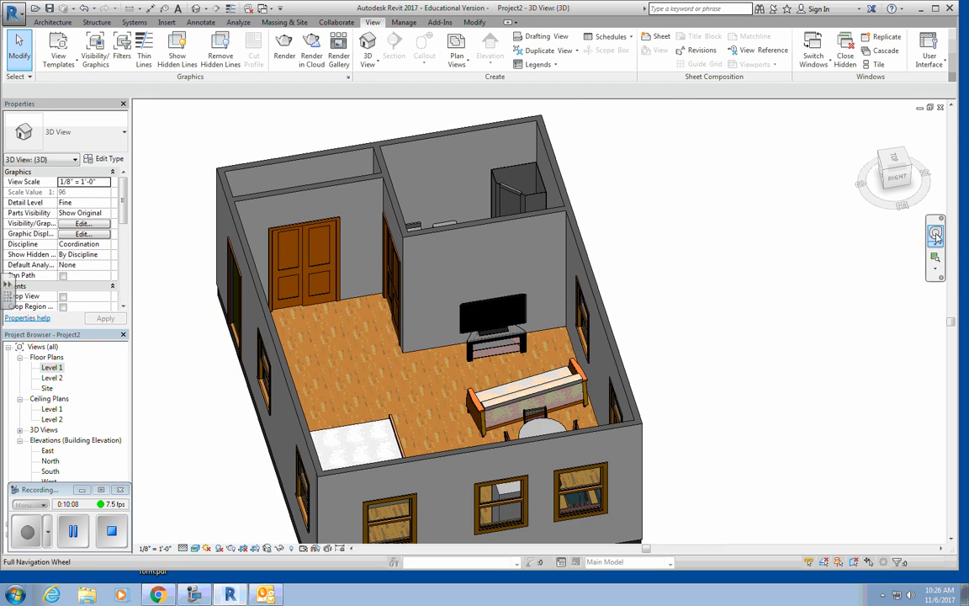
{"action": "left_click_drag", "start_coordinate": [895, 176], "coordinate": [834, 176]}
{"action": "mouse_move", "coordinate": [462, 311]}
{"action": "middle_mouse_down", "text": "shift"}
{"action": "mouse_move", "coordinate": [349, 317]}
{"action": "mouse_move", "coordinate": [338, 358]}
{"action": "mouse_move", "coordinate": [308, 399]}
{"action": "mouse_move", "coordinate": [244, 391]}
{"action": "mouse_move", "coordinate": [211, 333]}
{"action": "mouse_move", "coordinate": [164, 311]}
{"action": "mouse_move", "coordinate": [151, 387]}
{"action": "mouse_move", "coordinate": [124, 389]}
{"action": "mouse_move", "coordinate": [103, 366]}
{"action": "mouse_move", "coordinate": [105, 324]}
{"action": "mouse_move", "coordinate": [130, 307]}
{"action": "mouse_move", "coordinate": [94, 370]}
{"action": "mouse_move", "coordinate": [84, 315]}
{"action": "mouse_move", "coordinate": [65, 306]}
{"action": "middle_mouse_up", "text": "shift"}
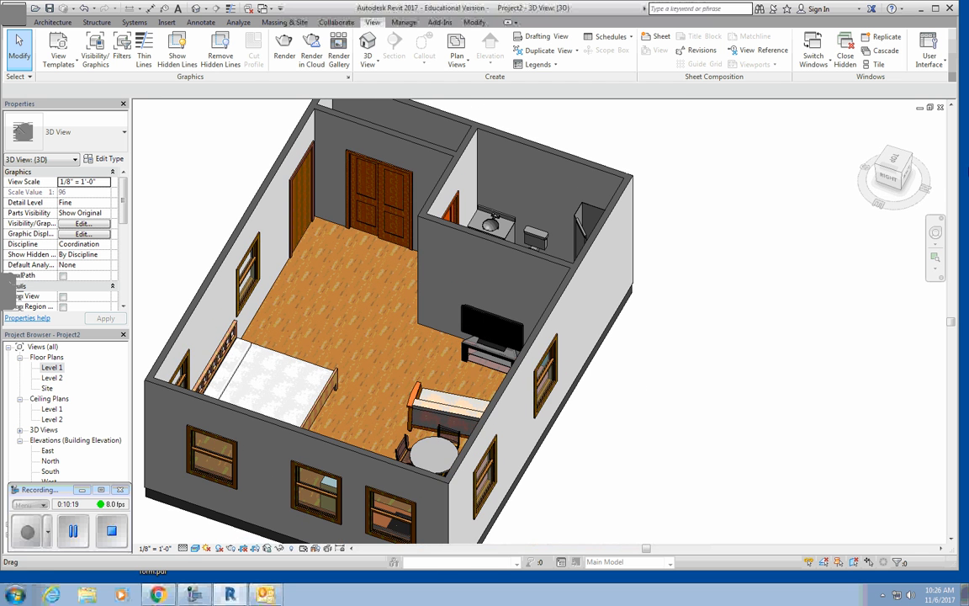
{"action": "mouse_move", "coordinate": [890, 184]}
{"action": "left_mouse_down"}
{"action": "mouse_move", "coordinate": [950, 187]}
{"action": "mouse_move", "coordinate": [859, 167]}
{"action": "mouse_move", "coordinate": [893, 178]}
{"action": "left_mouse_up"}
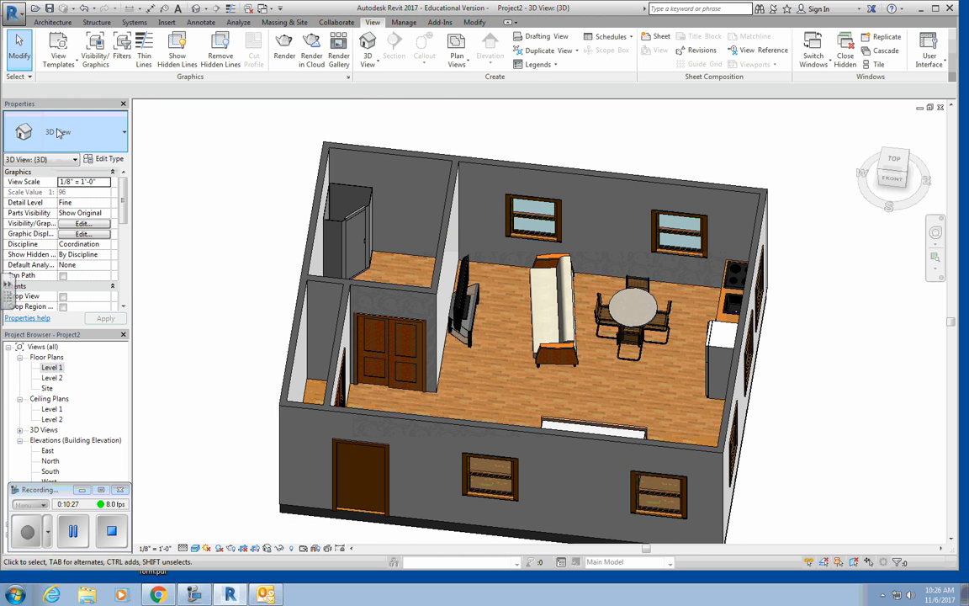